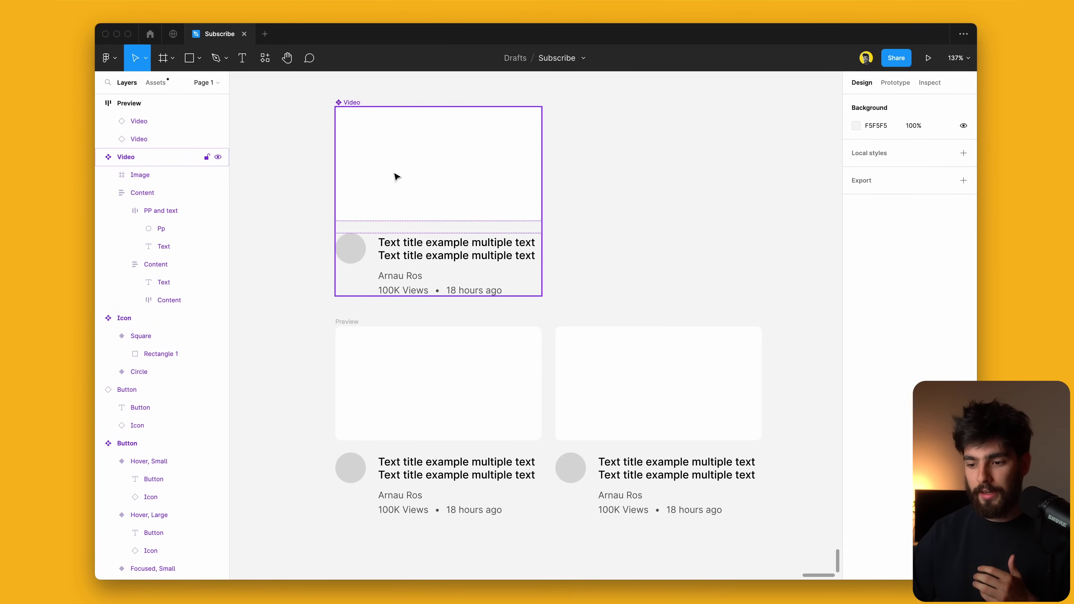
Try scaling the Video card's profile circle proportionally, then undo the change
{"action": "left_click", "coordinate": [339, 123]}
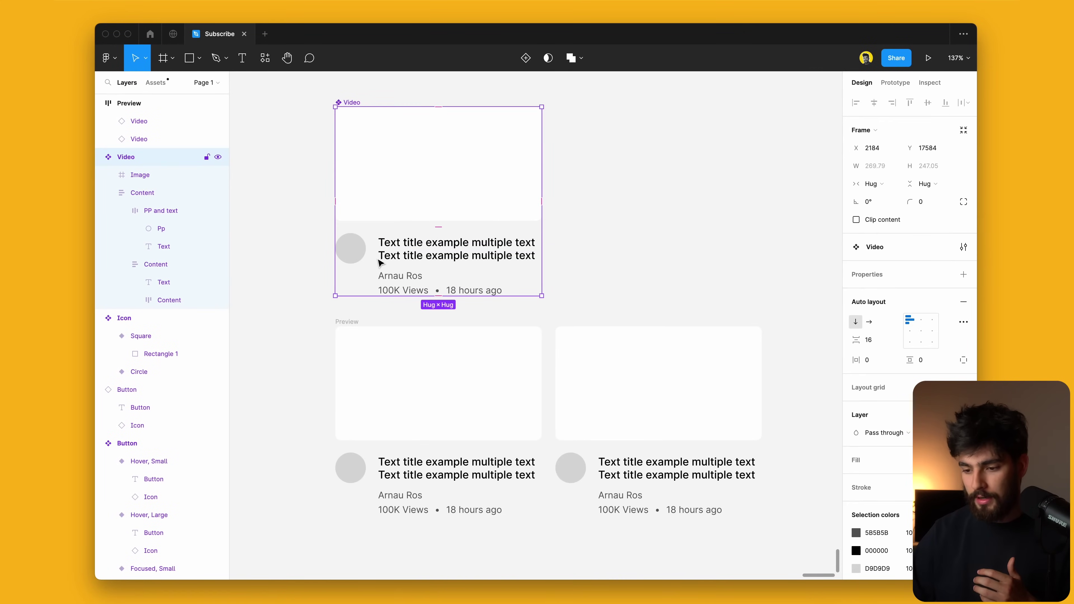
{"action": "left_click", "coordinate": [353, 254], "text": "super"}
{"action": "key", "text": "k"}
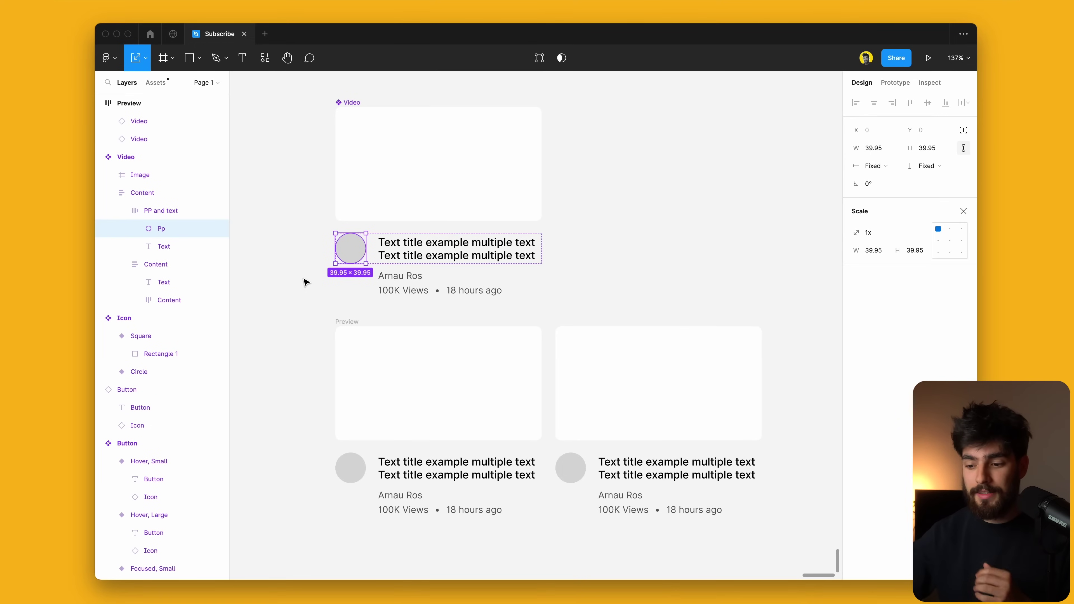
{"action": "mouse_move", "coordinate": [366, 262]}
{"action": "left_mouse_down"}
{"action": "mouse_move", "coordinate": [396, 282]}
{"action": "mouse_move", "coordinate": [366, 267]}
{"action": "left_mouse_up"}
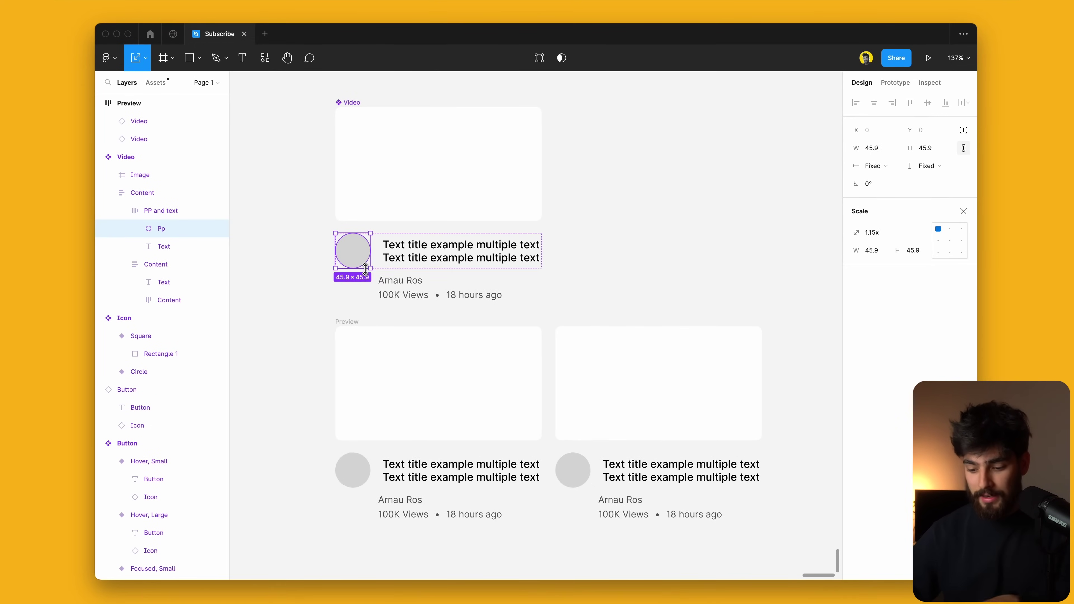
{"action": "key", "text": "Escape"}
{"action": "key", "text": "super+z"}
Make the creator name text in the Video card component red
{"action": "left_click", "coordinate": [400, 280], "text": "super"}
{"action": "left_click", "coordinate": [856, 495]}
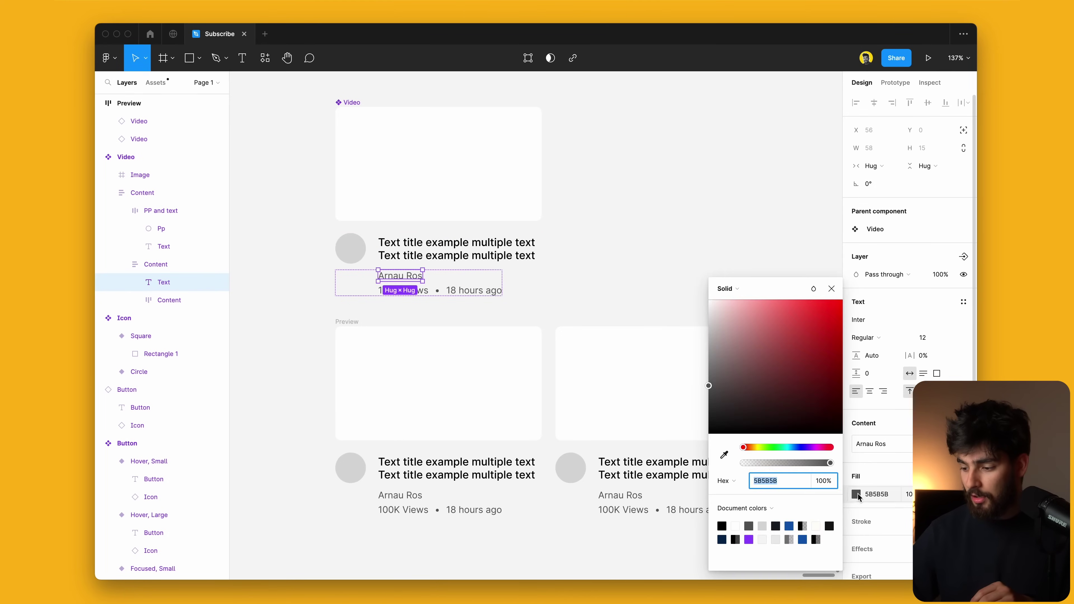
{"action": "left_click", "coordinate": [818, 396]}
{"action": "left_click", "coordinate": [785, 196]}
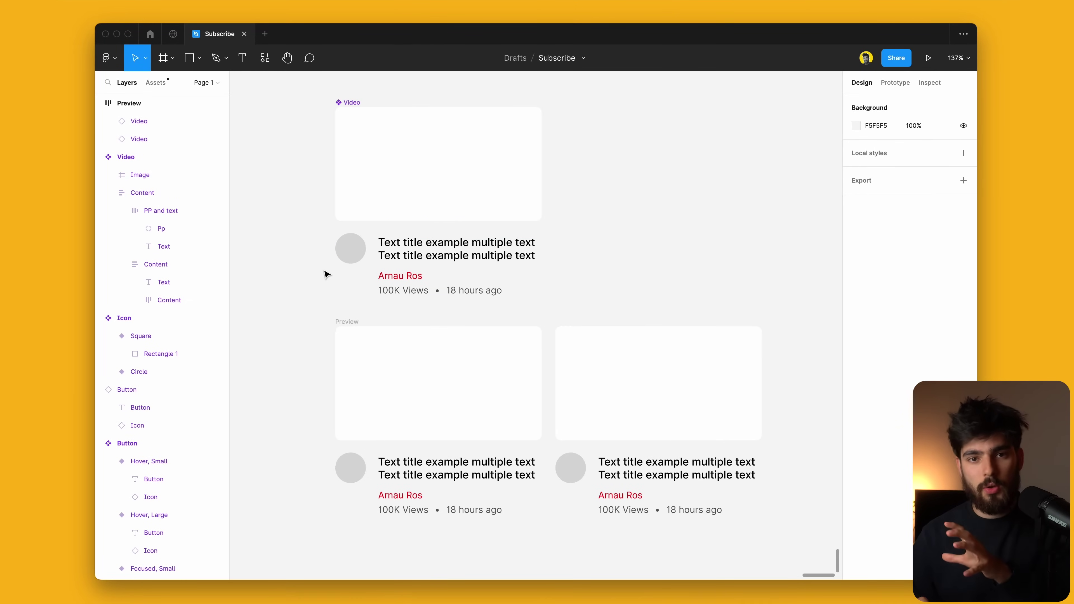
{"action": "left_click", "coordinate": [391, 406]}
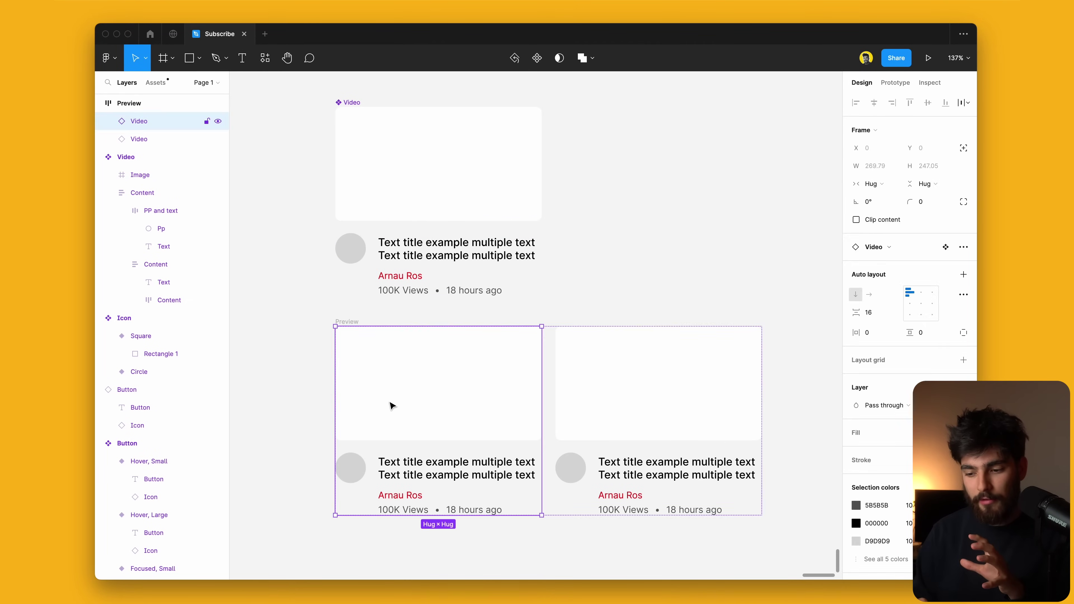
Scroll the canvas up to the Icon and Button component sets and the Learn More button
{"action": "left_click", "coordinate": [285, 372]}
{"action": "scroll", "coordinate": [287, 372], "scroll_direction": "left", "scroll_amount": 10}
{"action": "scroll", "coordinate": [448, 132], "scroll_direction": "up", "scroll_amount": 5}
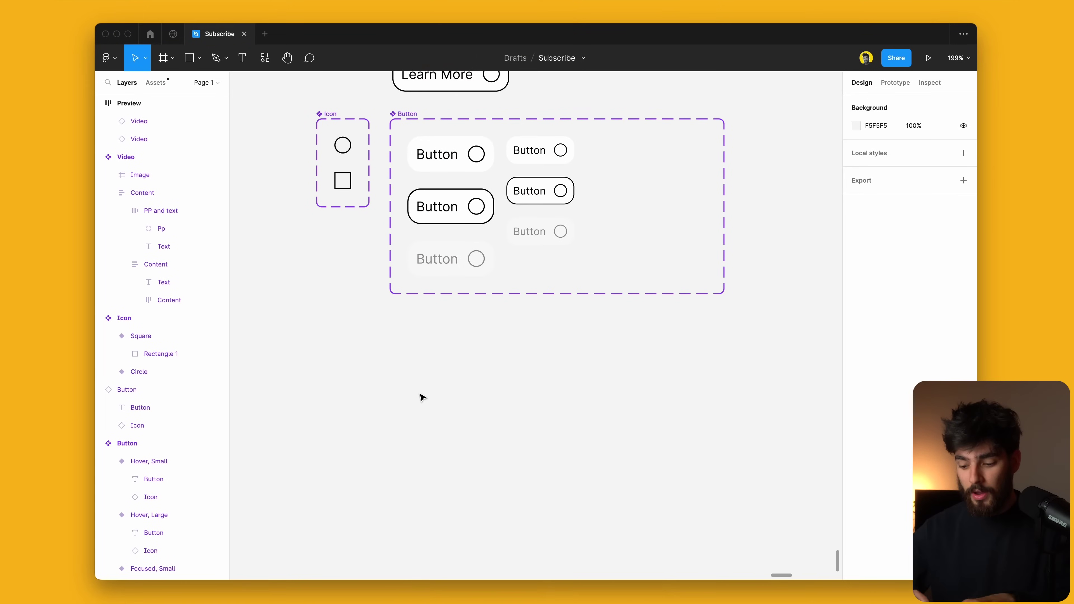
{"action": "scroll", "coordinate": [410, 373], "scroll_direction": "up", "scroll_amount": 2}
Switch the Learn More instance's State to Hover, then back to Default
{"action": "left_click", "coordinate": [416, 138]}
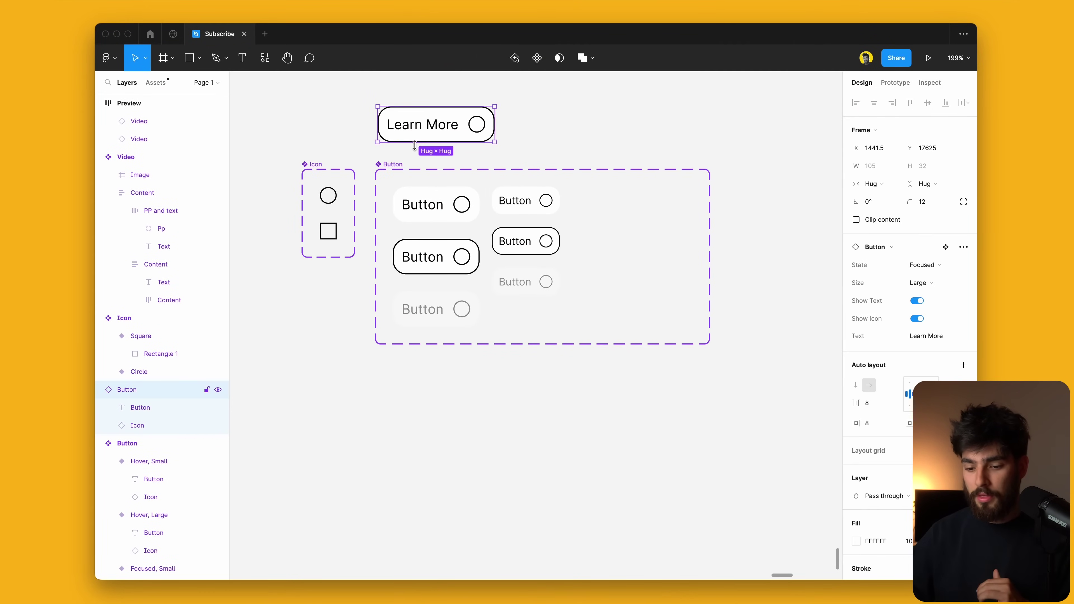
{"action": "left_click", "coordinate": [396, 164]}
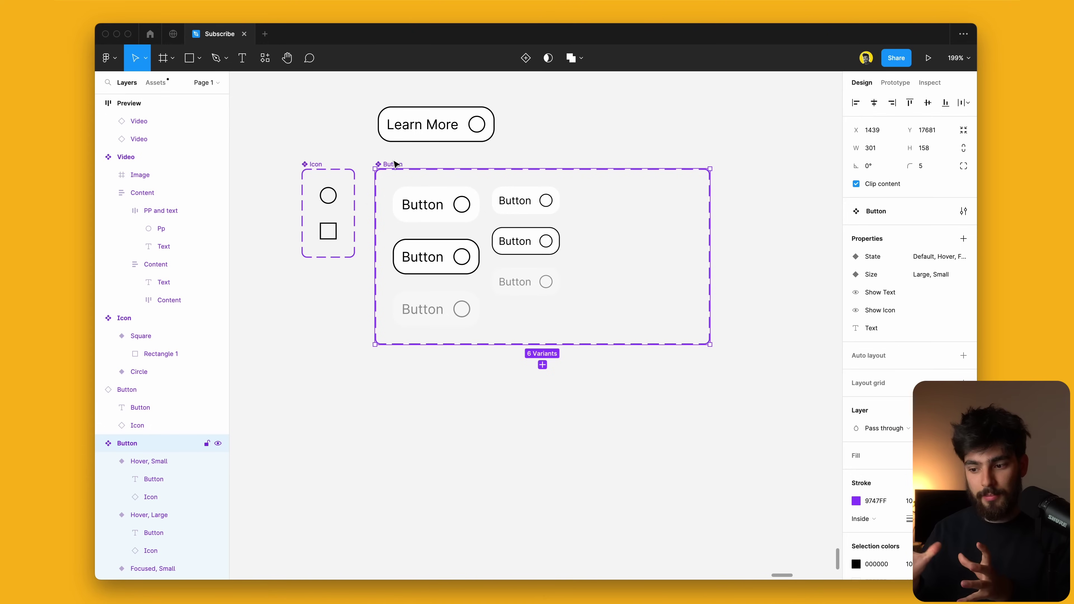
{"action": "left_click", "coordinate": [417, 390]}
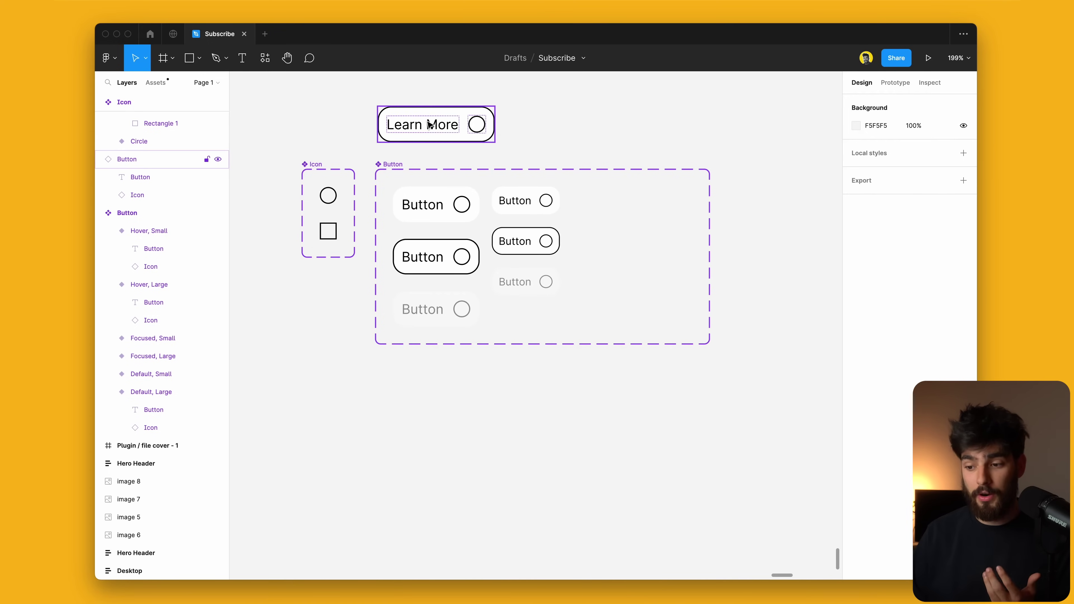
{"action": "left_click", "coordinate": [428, 136]}
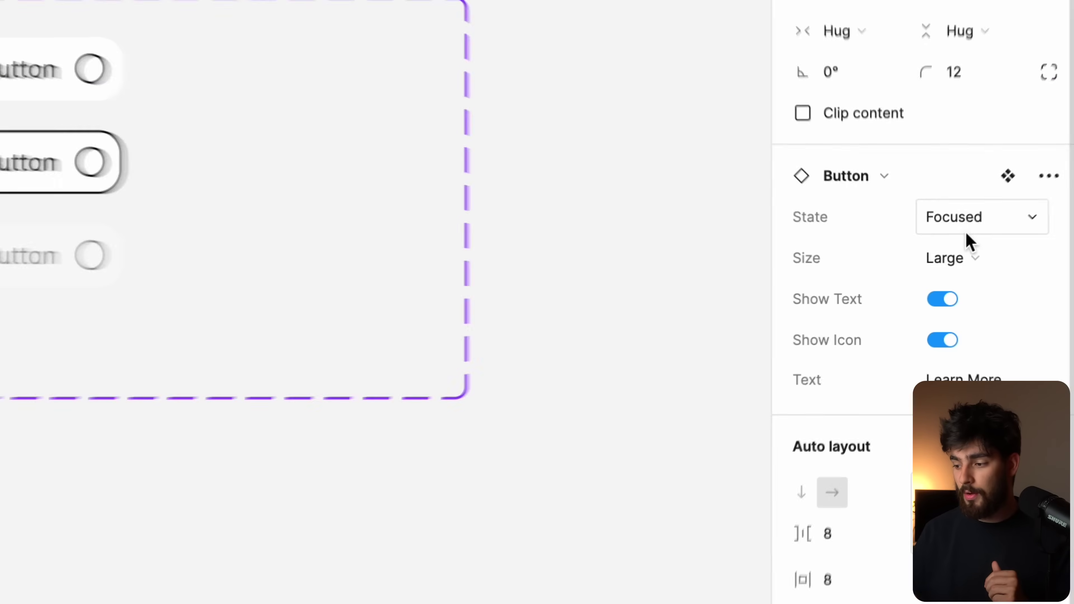
{"action": "left_click", "coordinate": [933, 269]}
{"action": "left_click", "coordinate": [927, 254]}
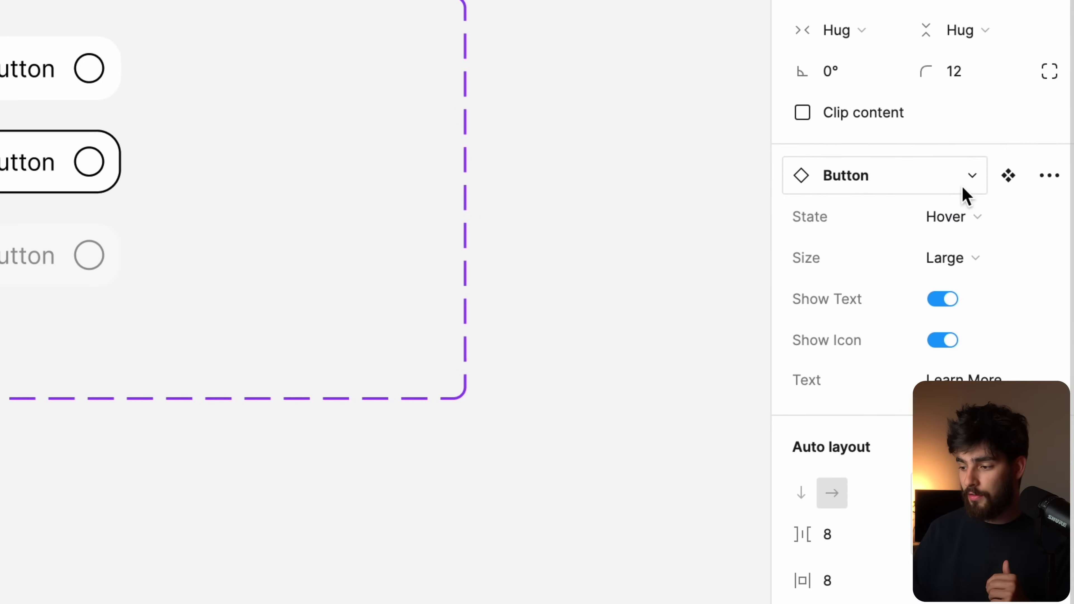
{"action": "left_click", "coordinate": [964, 188]}
{"action": "left_click", "coordinate": [966, 188]}
{"action": "left_click", "coordinate": [955, 216]}
{"action": "left_click", "coordinate": [979, 186]}
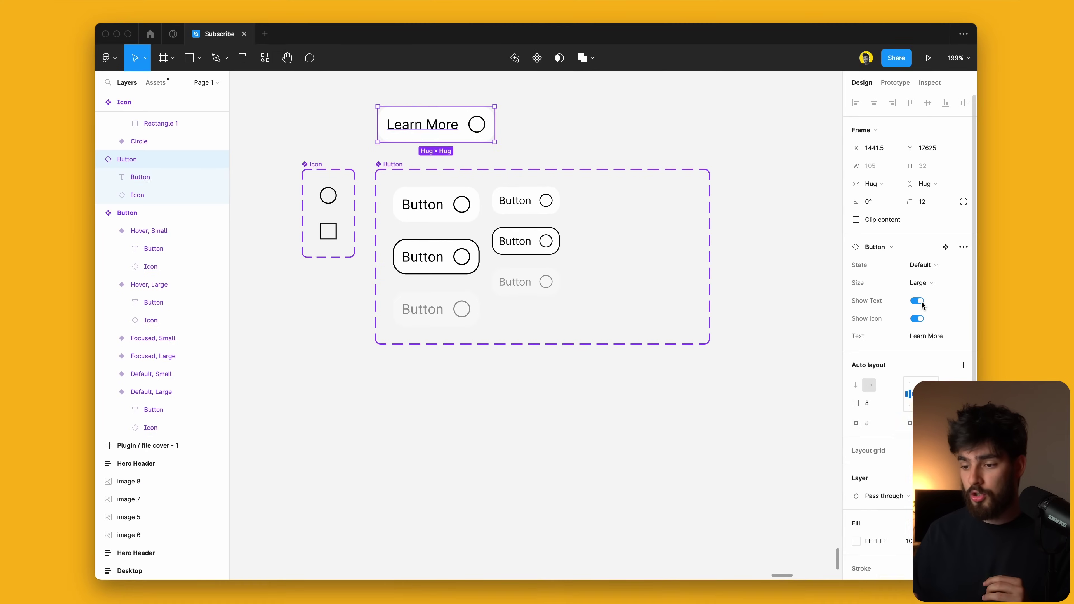
Toggle the instance's text and icon visibility off and back on
{"action": "left_click", "coordinate": [920, 301]}
{"action": "left_click", "coordinate": [919, 302]}
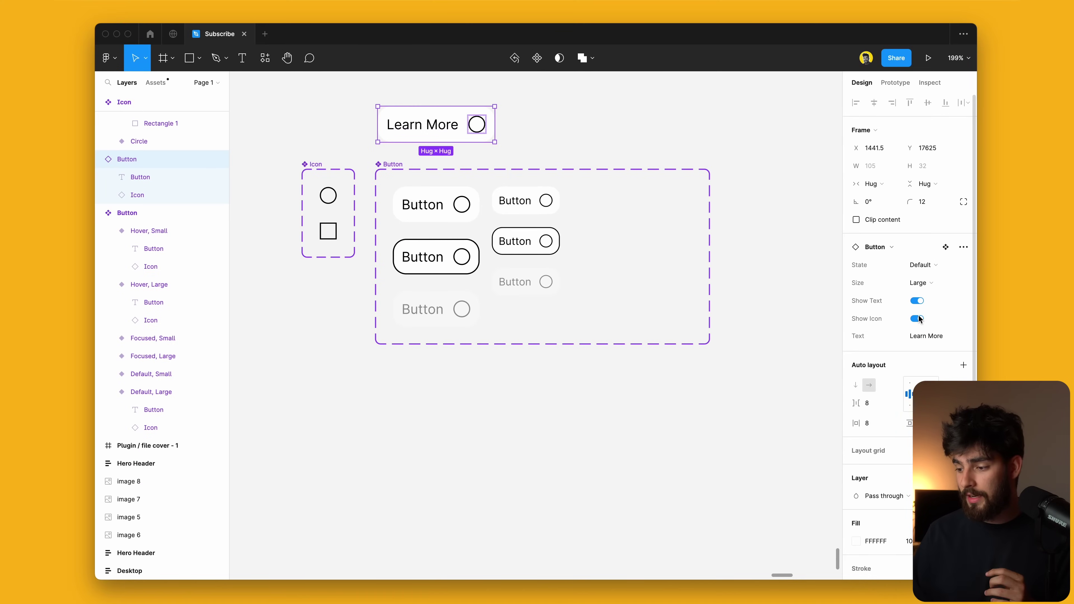
{"action": "left_click", "coordinate": [918, 319]}
{"action": "left_click", "coordinate": [918, 320]}
{"action": "left_click", "coordinate": [701, 146]}
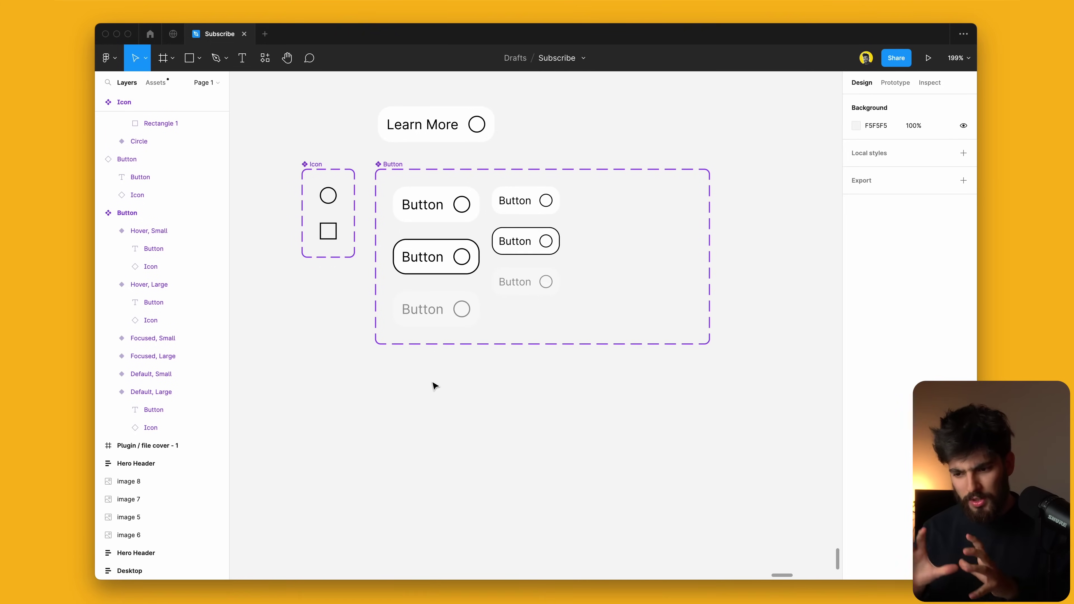
Add 'Button' text, wrap it in an auto-layout frame, and fill it with grey 808080
{"action": "key", "text": "t"}
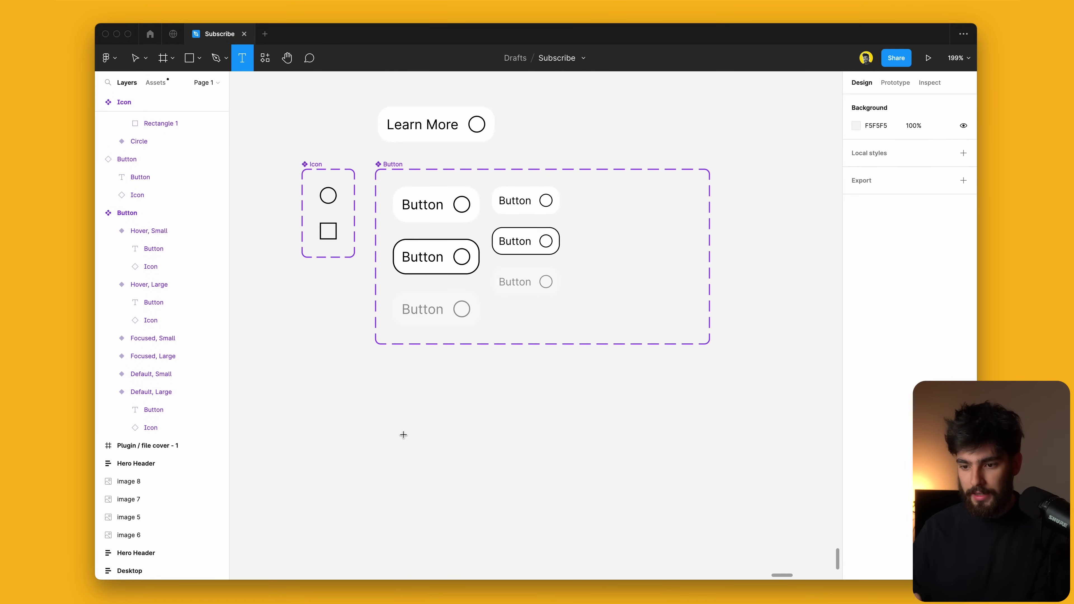
{"action": "left_click", "coordinate": [403, 435]}
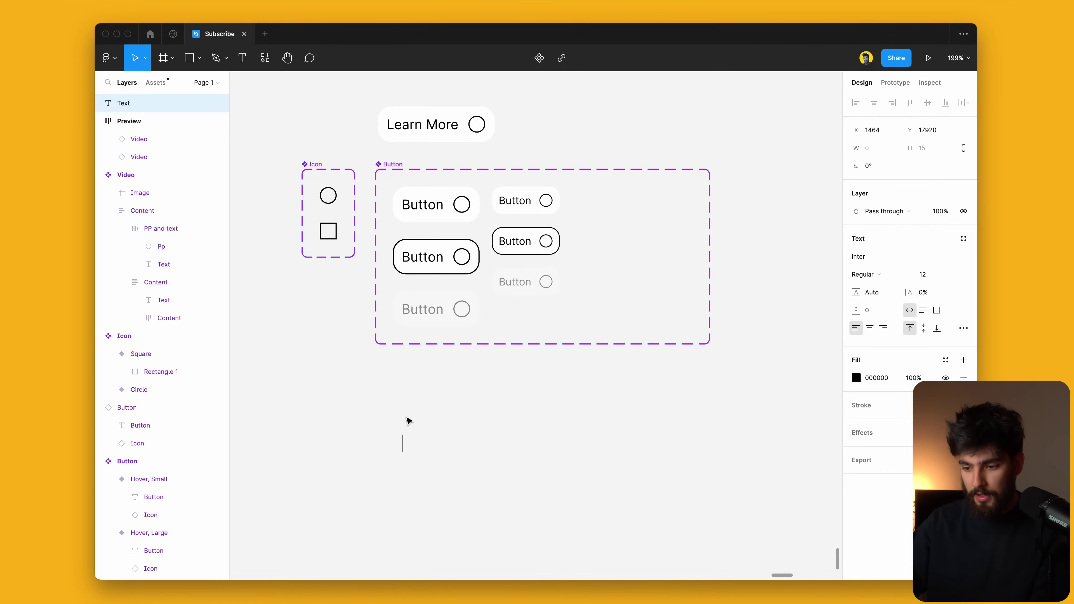
{"action": "key", "text": "shift+a"}
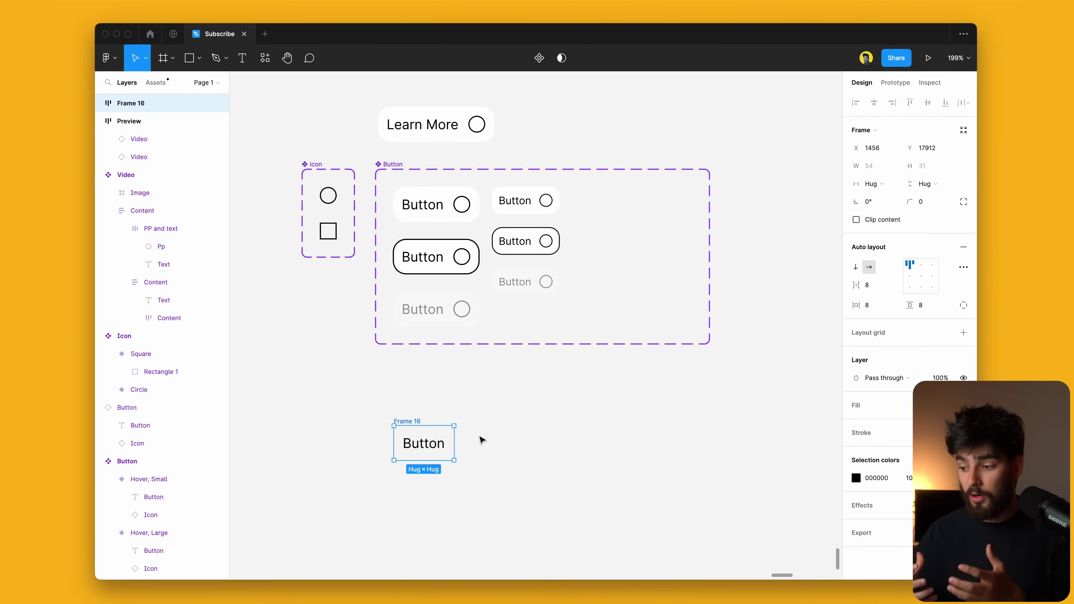
{"action": "left_click", "coordinate": [906, 401]}
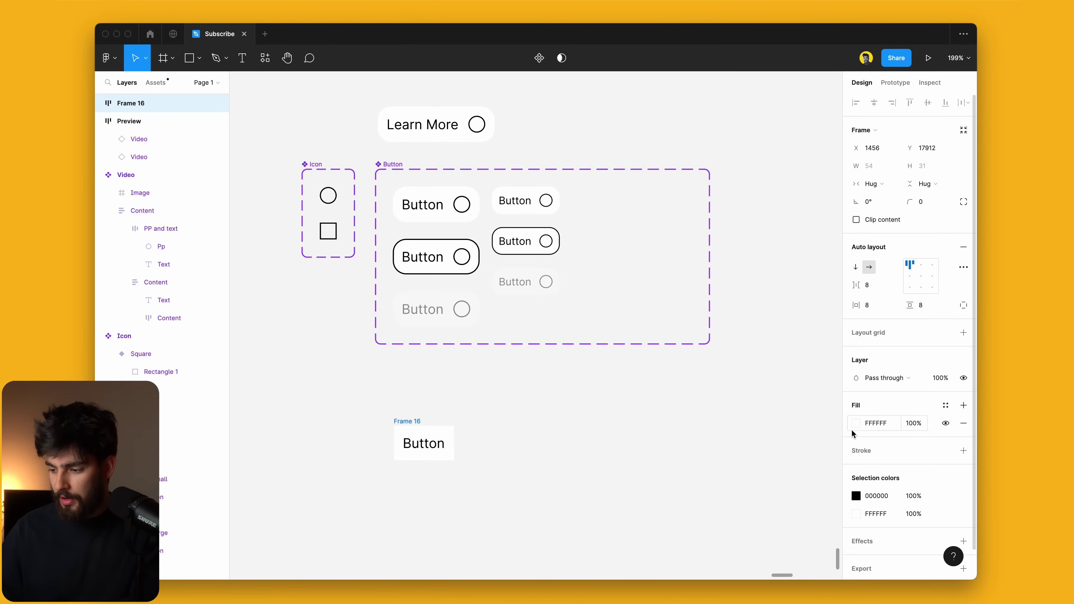
{"action": "left_click", "coordinate": [856, 423]}
{"action": "key", "text": "i"}
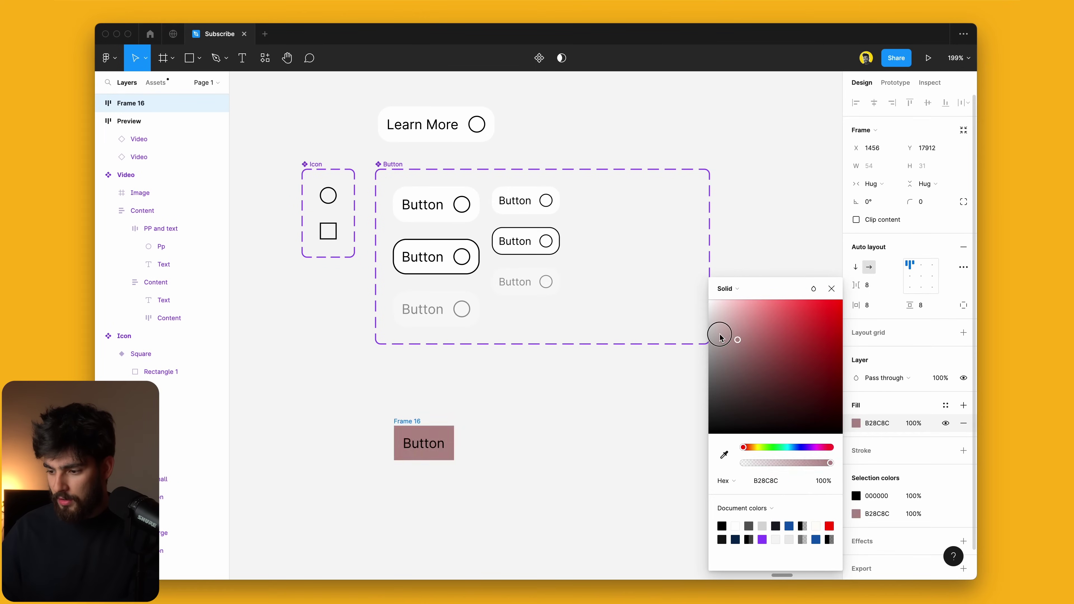
{"action": "left_click", "coordinate": [424, 444]}
Give the frame, named Button, a corner radius of 8
{"action": "left_click", "coordinate": [386, 400]}
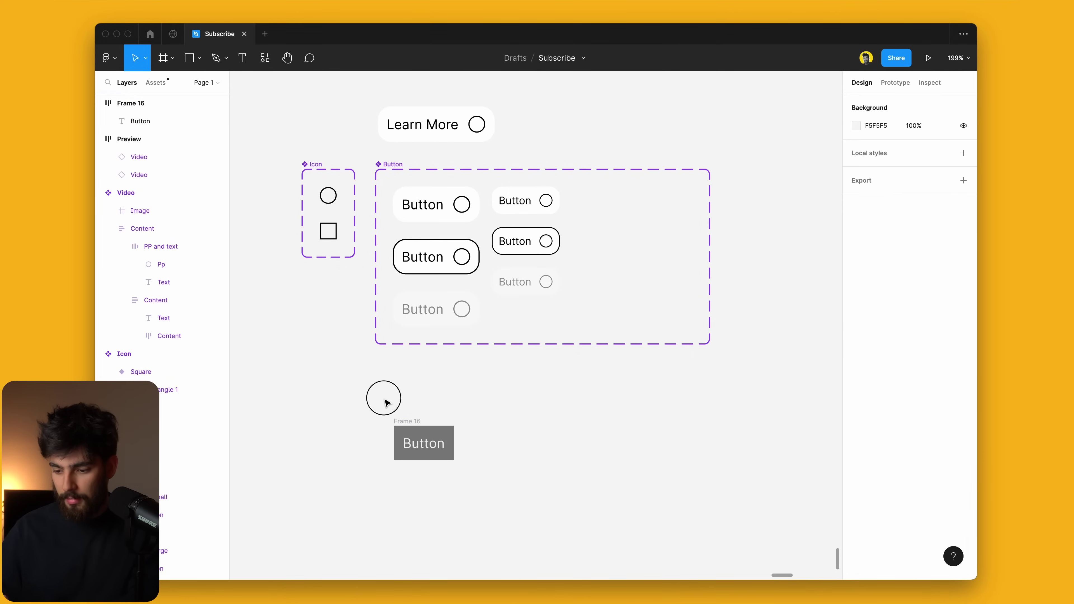
{"action": "left_click", "coordinate": [404, 421]}
{"action": "left_click_drag", "start_coordinate": [100, 200], "coordinate": [973, 203]}
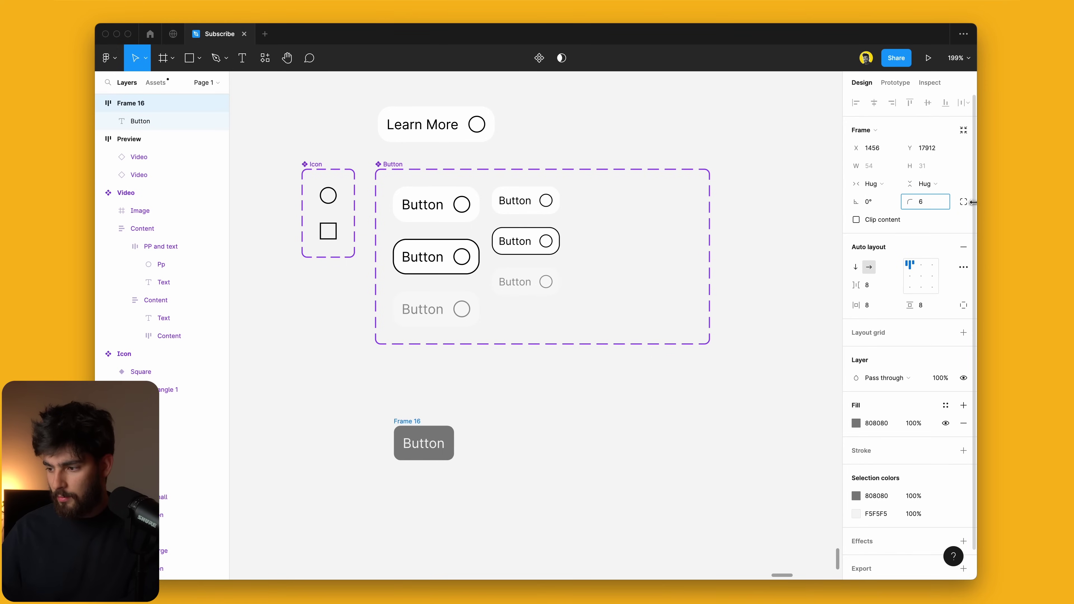
{"action": "left_click", "coordinate": [535, 435]}
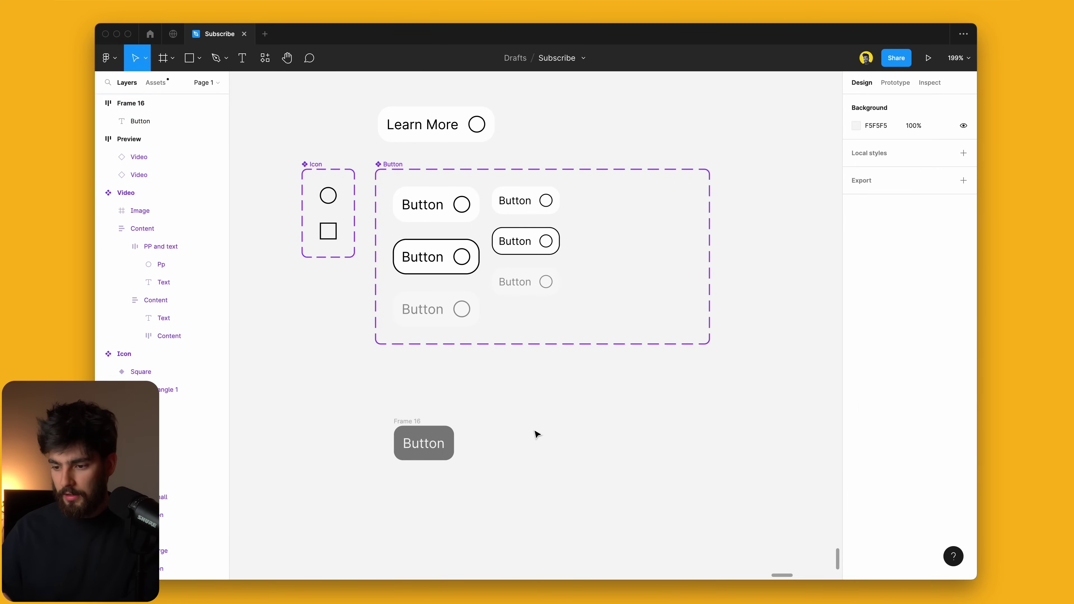
{"action": "left_click", "coordinate": [444, 444]}
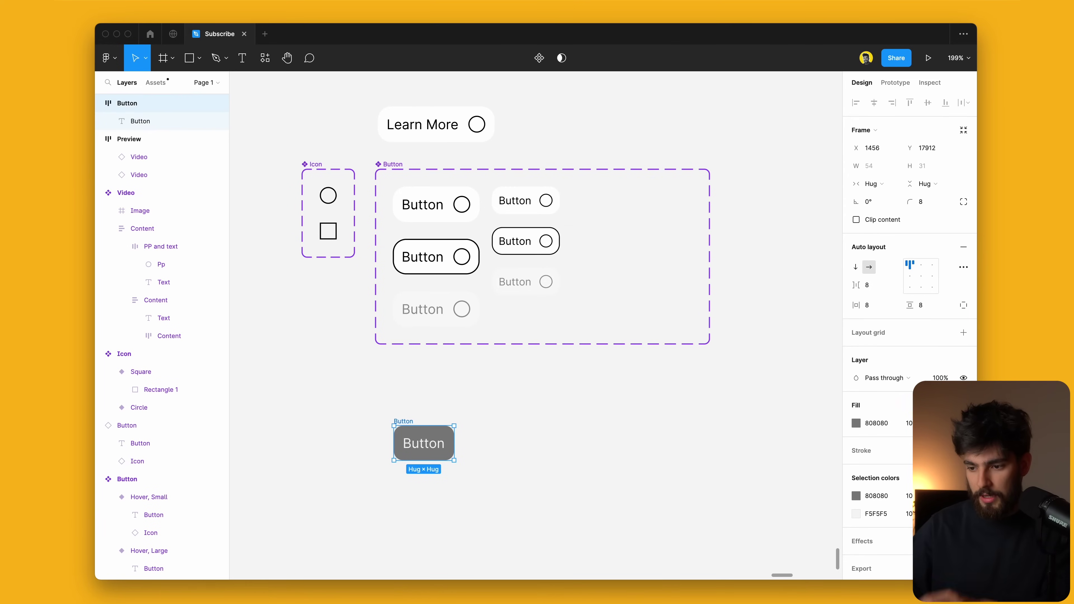
{"action": "key", "text": "Escape"}
{"action": "left_click", "coordinate": [423, 444]}
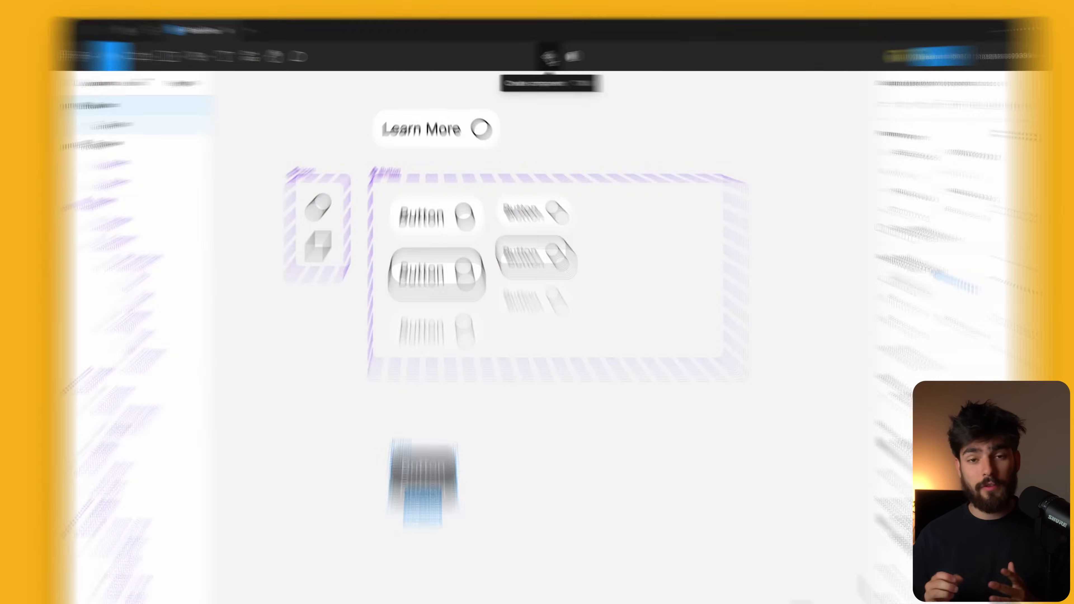
Turn the grey frame into a Button component and add a second variant, Variant2
{"action": "left_click", "coordinate": [540, 60]}
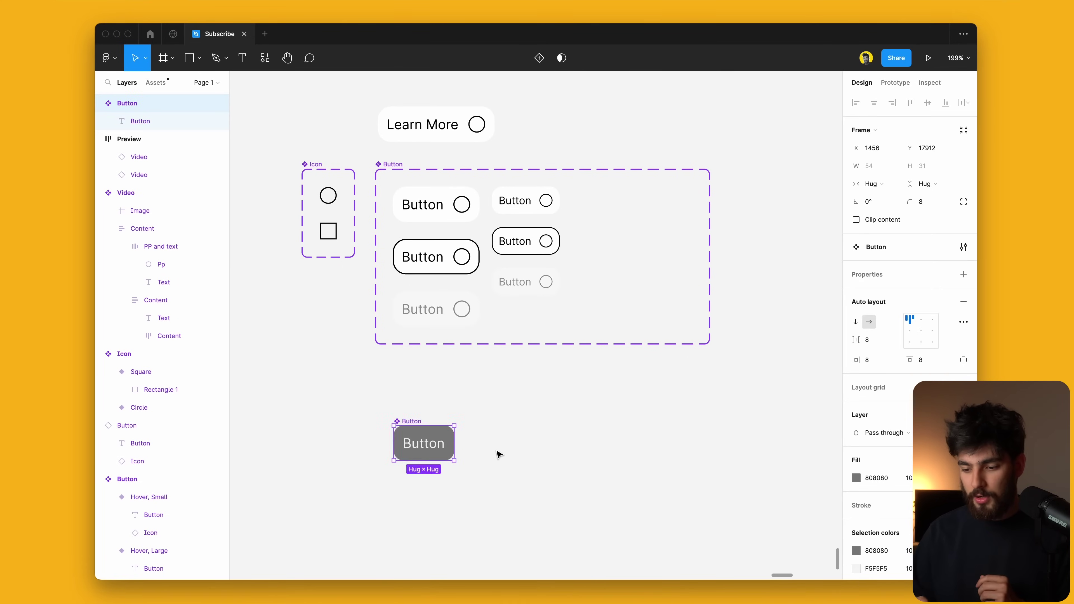
{"action": "scroll", "coordinate": [496, 451], "scroll_direction": "down", "scroll_amount": 5}
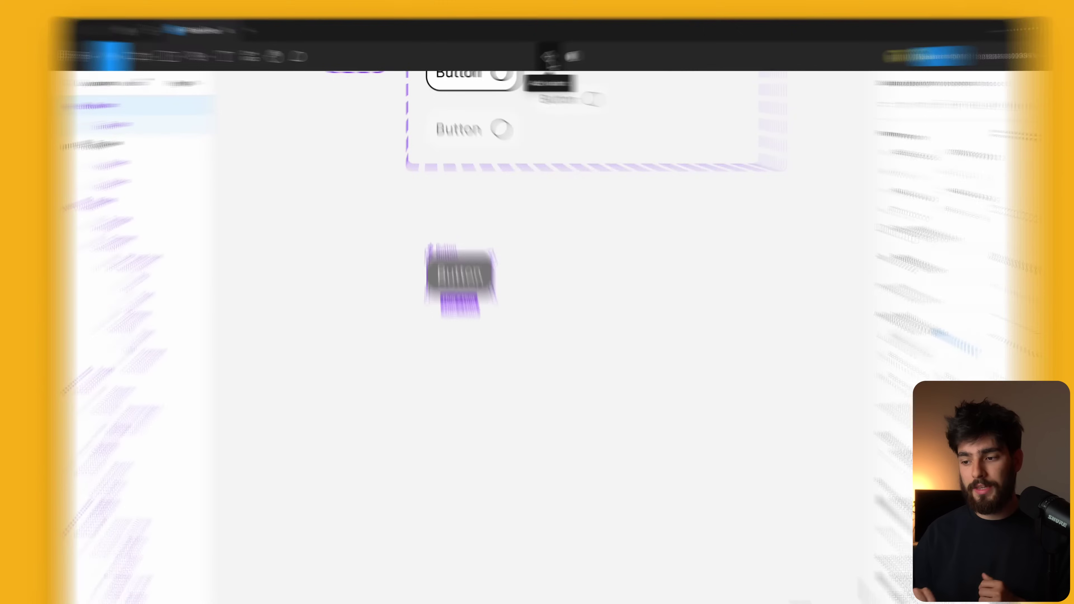
{"action": "scroll", "coordinate": [431, 225], "scroll_direction": "up", "scroll_amount": 5}
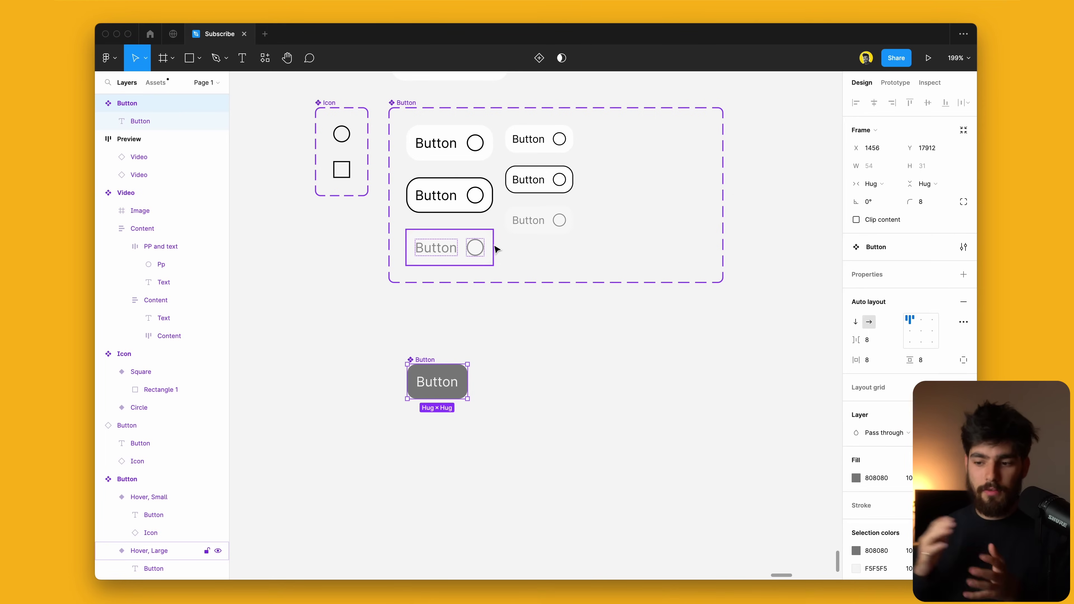
{"action": "key", "text": "ctrl+shift+k"}
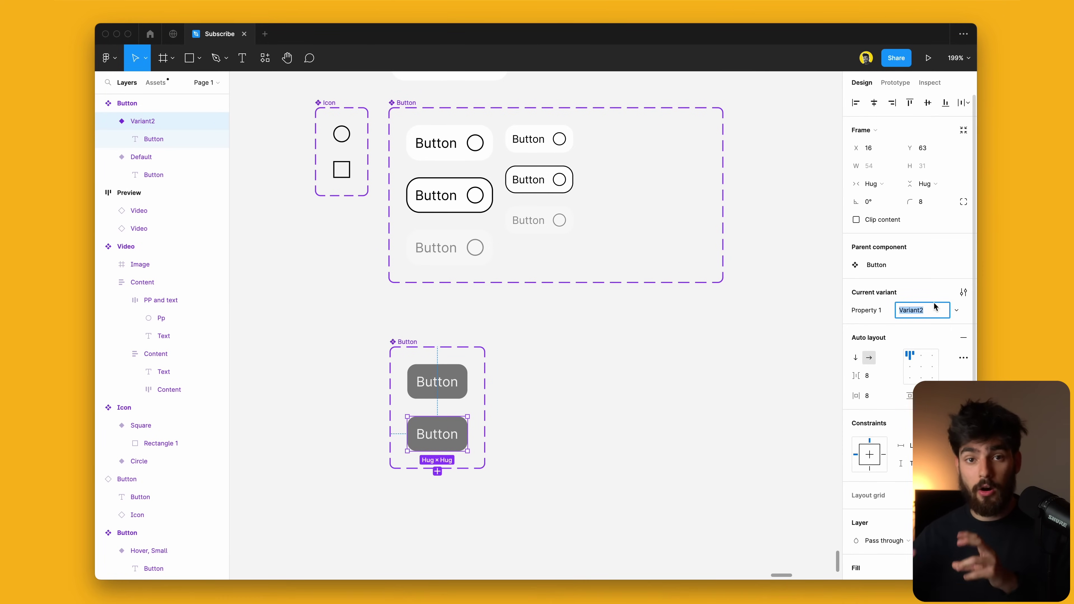
Rename Variant2 to Hover and darken its fill to 444444
{"action": "type", "text": "Hover"}
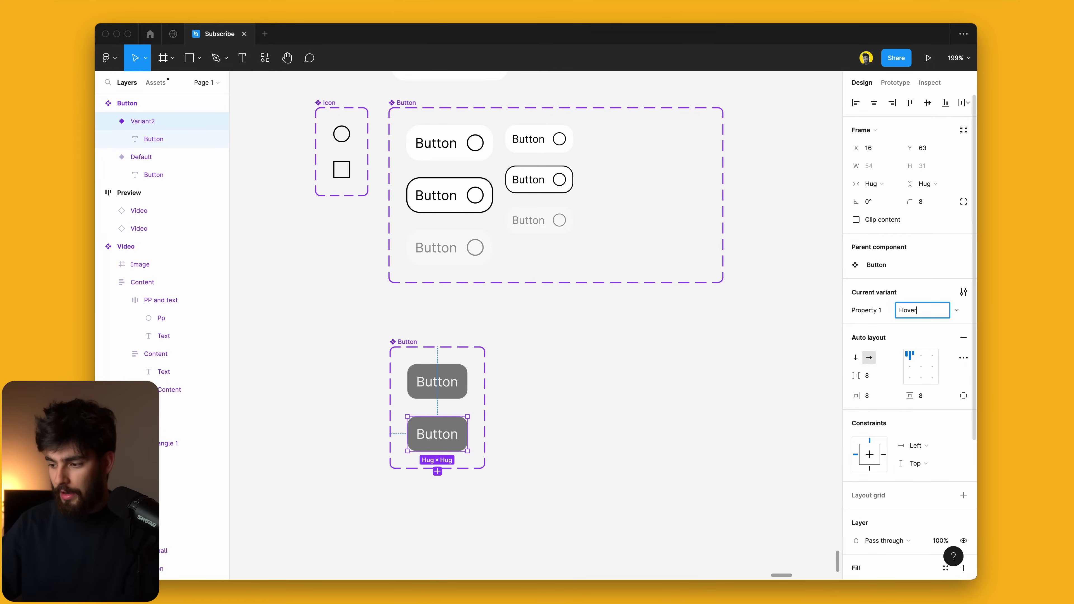
{"action": "key", "text": "Return"}
{"action": "scroll", "coordinate": [880, 404], "scroll_direction": "down", "scroll_amount": 3}
{"action": "left_click", "coordinate": [856, 476]}
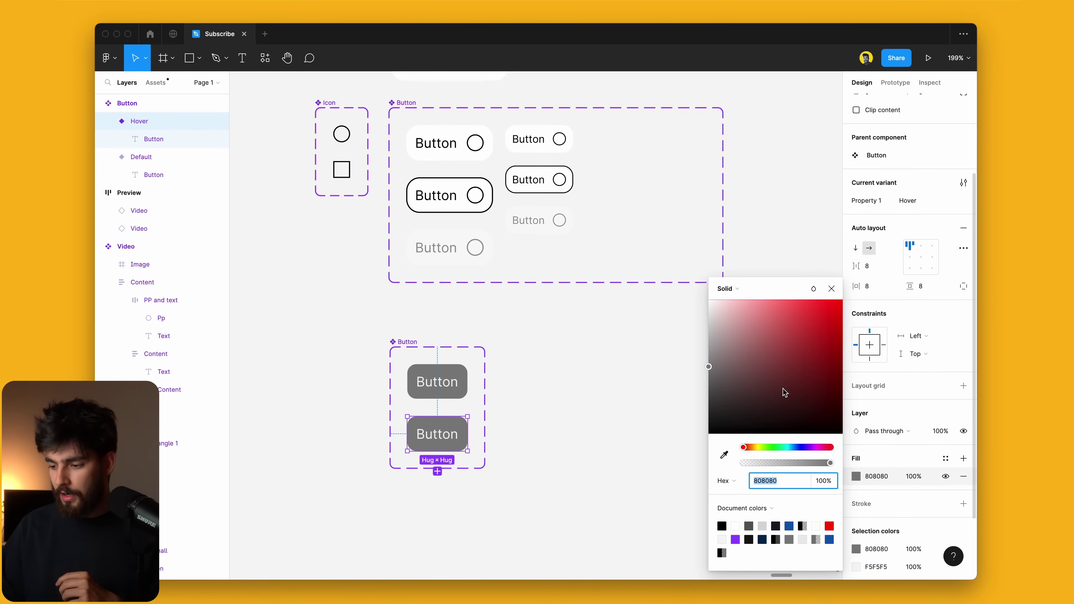
{"action": "left_click", "coordinate": [739, 385]}
{"action": "left_click_drag", "start_coordinate": [740, 387], "coordinate": [693, 402]}
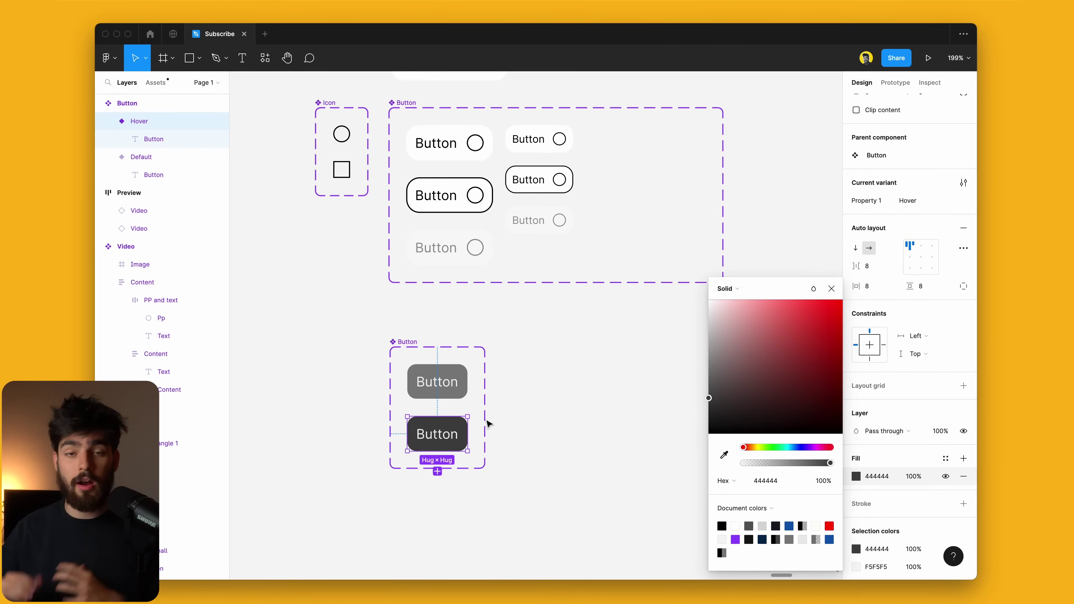
Rename the variant property to State and add a third variant to the set
{"action": "key", "text": "Tab"}
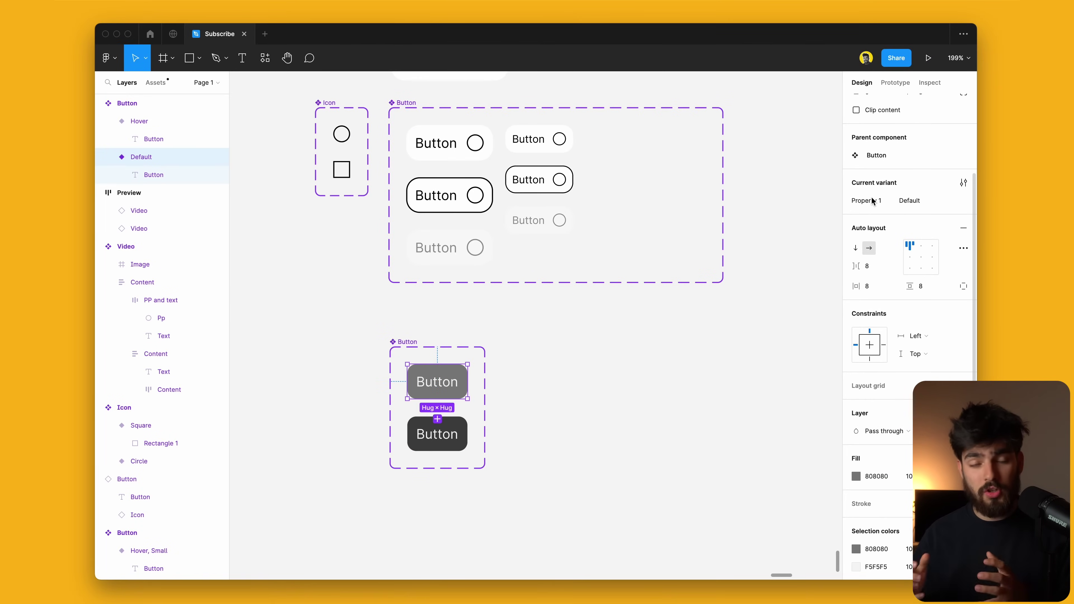
{"action": "double_click", "coordinate": [872, 201]}
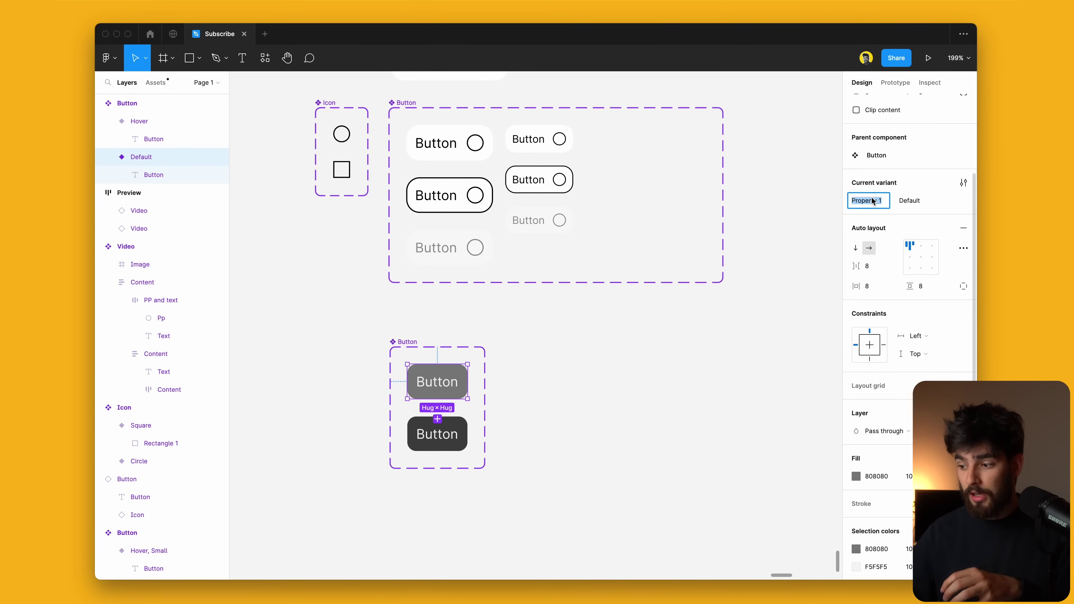
{"action": "double_click", "coordinate": [869, 200]}
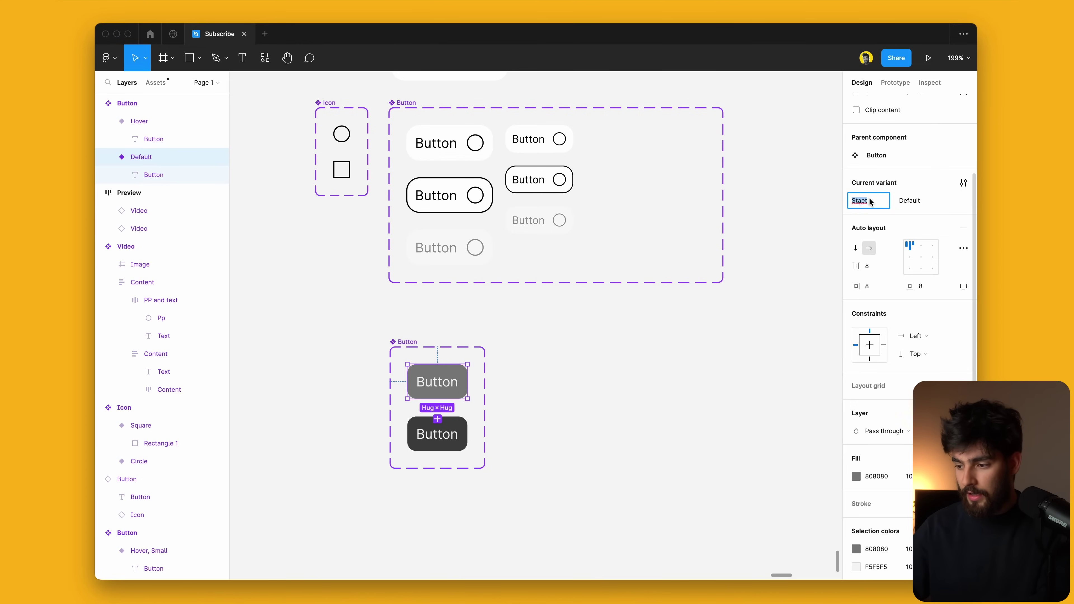
{"action": "type", "text": "State"}
{"action": "left_click", "coordinate": [913, 201]}
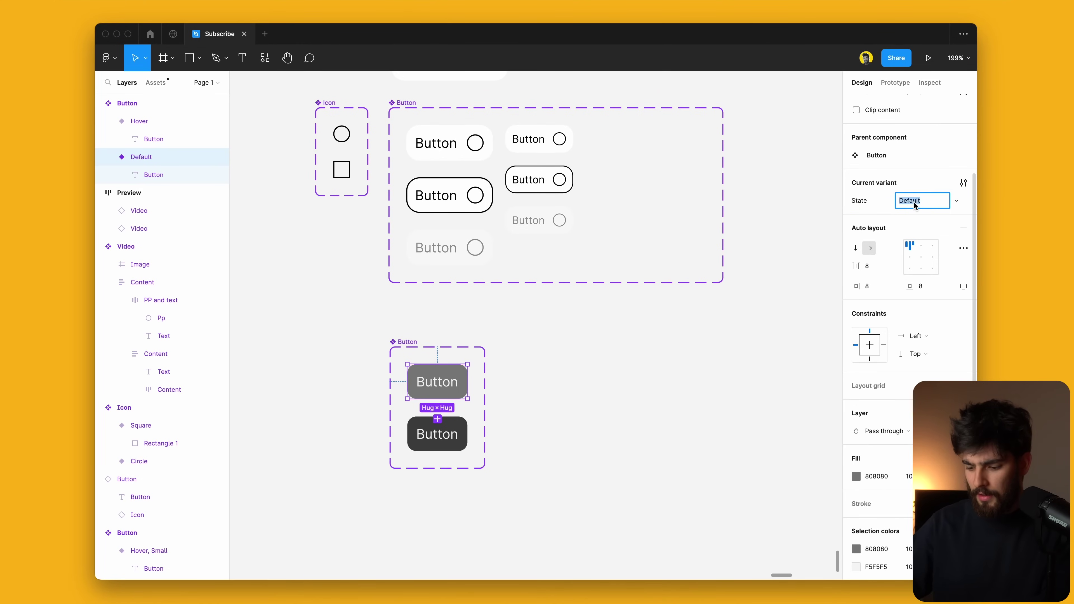
{"action": "left_click", "coordinate": [440, 442]}
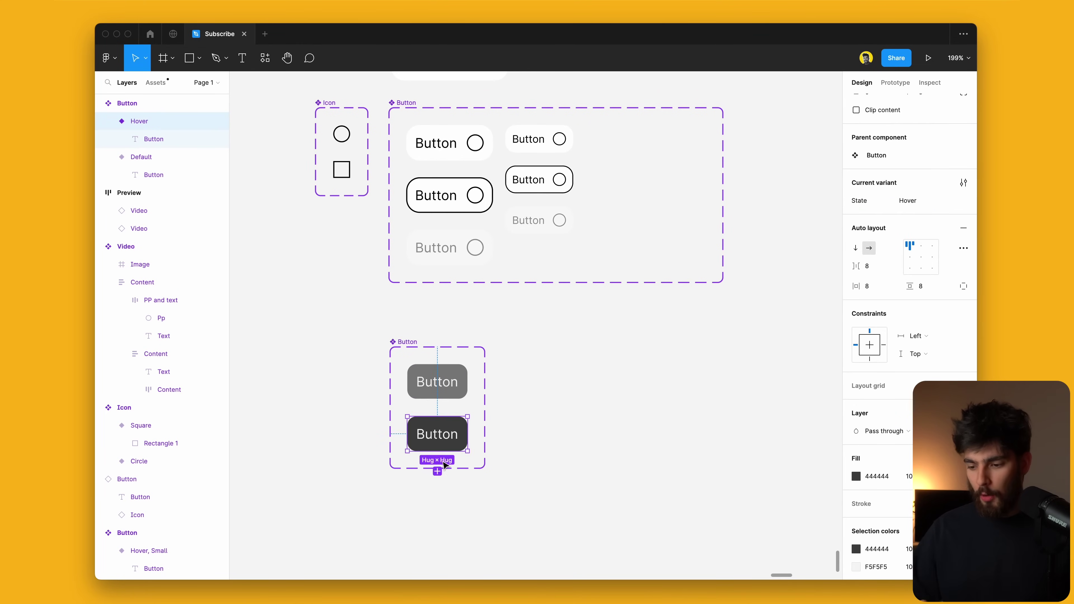
{"action": "left_click", "coordinate": [438, 472]}
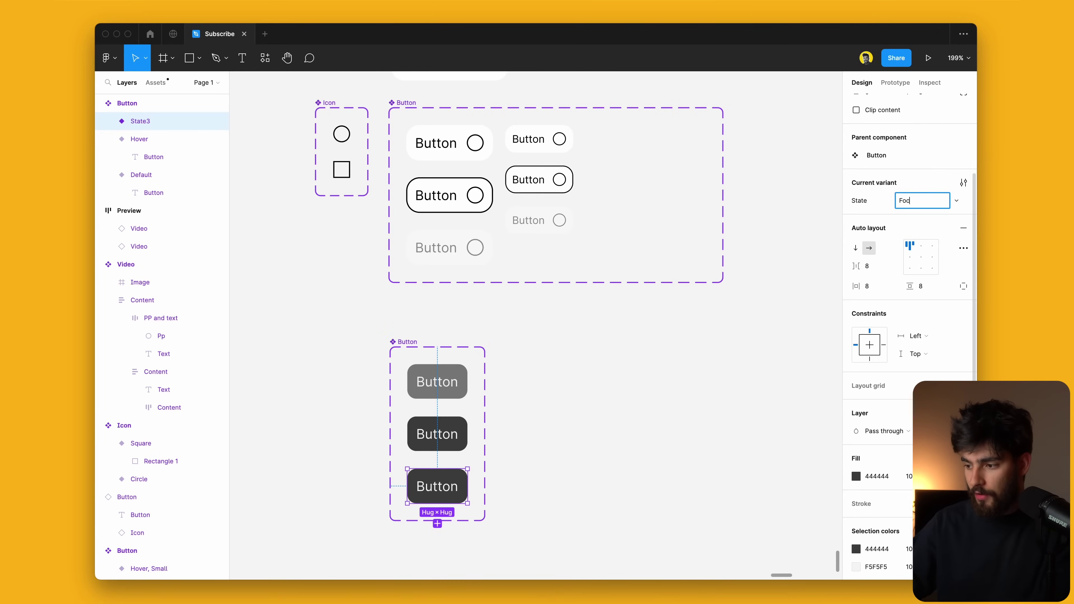
Name the third variant Focused and give it a pink FF7373 outline
{"action": "key", "text": "Return"}
{"action": "left_click", "coordinate": [906, 436]}
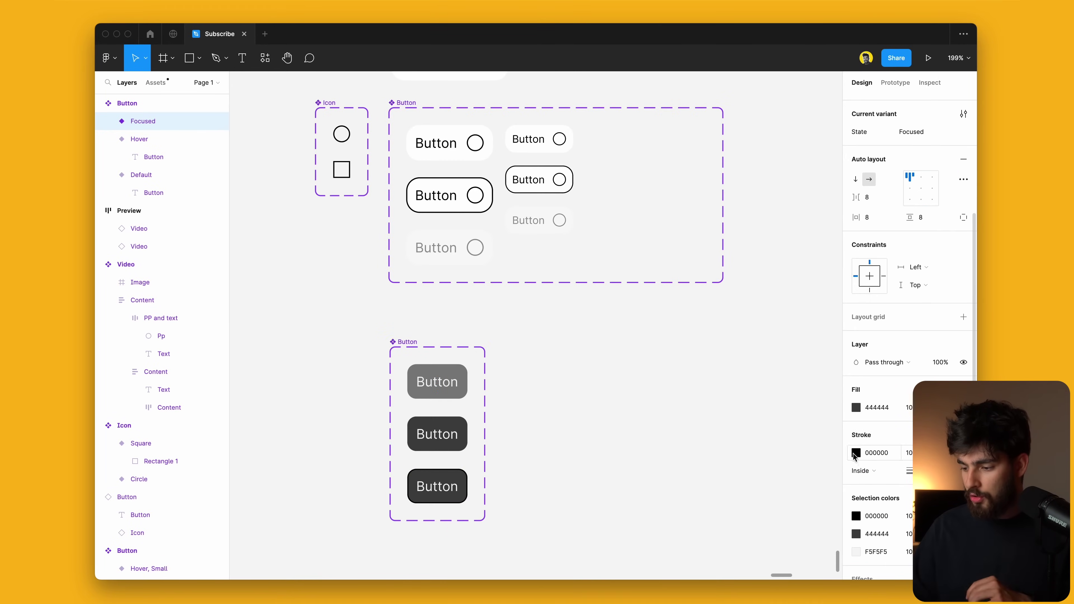
{"action": "left_click", "coordinate": [856, 452]}
{"action": "left_click", "coordinate": [779, 301]}
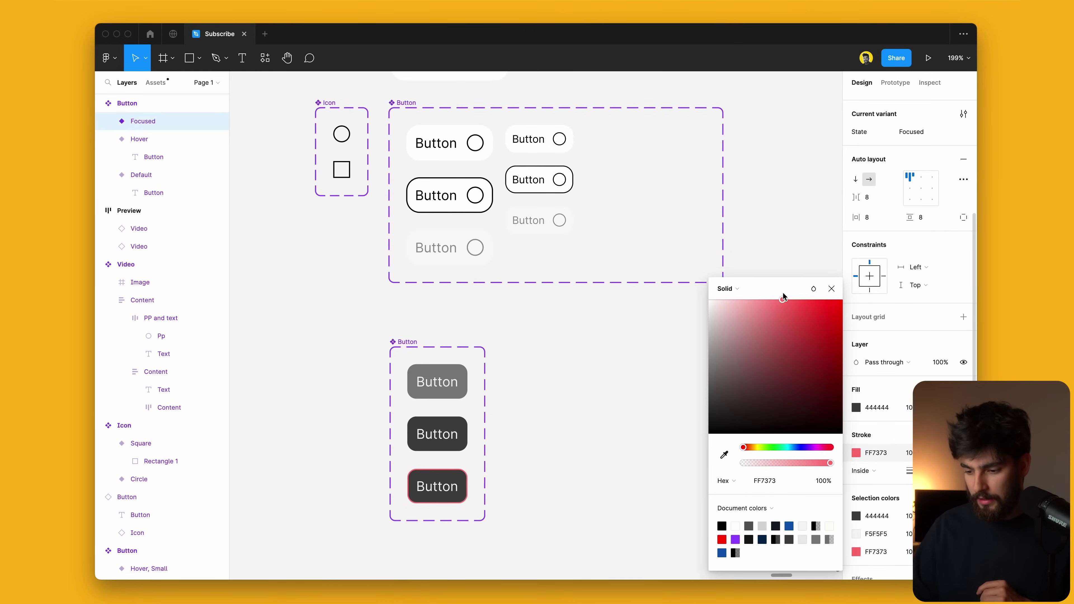
{"action": "left_click", "coordinate": [619, 467]}
{"action": "scroll", "coordinate": [619, 467], "scroll_direction": "down", "scroll_amount": 3}
{"action": "scroll", "coordinate": [499, 377], "scroll_direction": "up", "scroll_amount": 5}
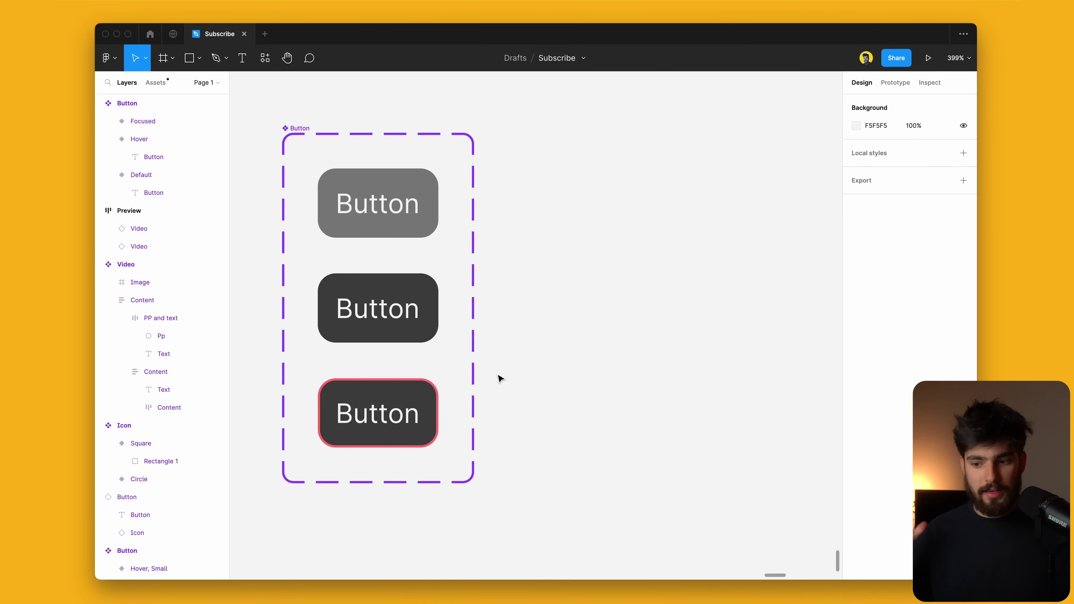
Fill the Focused variant with the Default button's grey, sampled with the eyedropper
{"action": "left_click", "coordinate": [423, 406]}
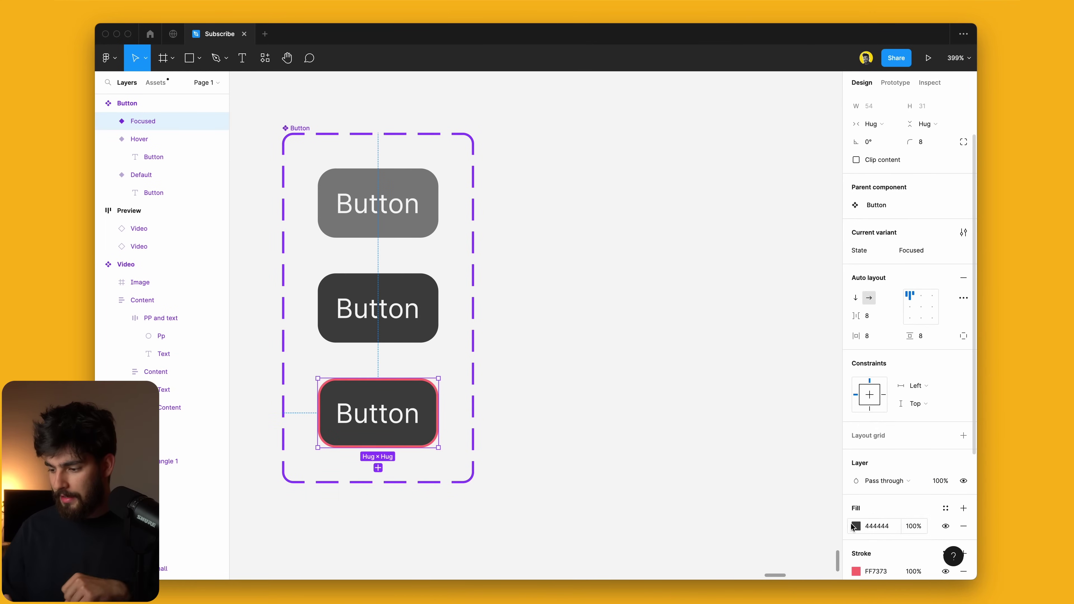
{"action": "left_click", "coordinate": [853, 526]}
{"action": "left_click", "coordinate": [724, 458]}
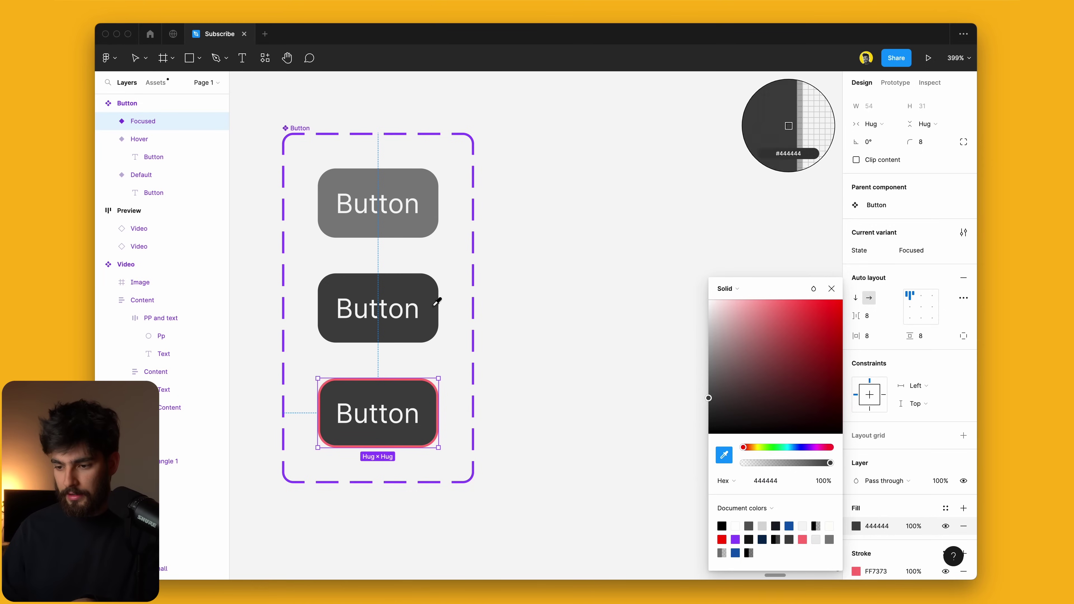
{"action": "left_click", "coordinate": [426, 228]}
{"action": "left_click", "coordinate": [618, 276]}
Compare the three variants, then widen the Button component set to the right
{"action": "scroll", "coordinate": [619, 276], "scroll_direction": "left", "scroll_amount": 2}
{"action": "scroll", "coordinate": [620, 276], "scroll_direction": "down", "scroll_amount": 1}
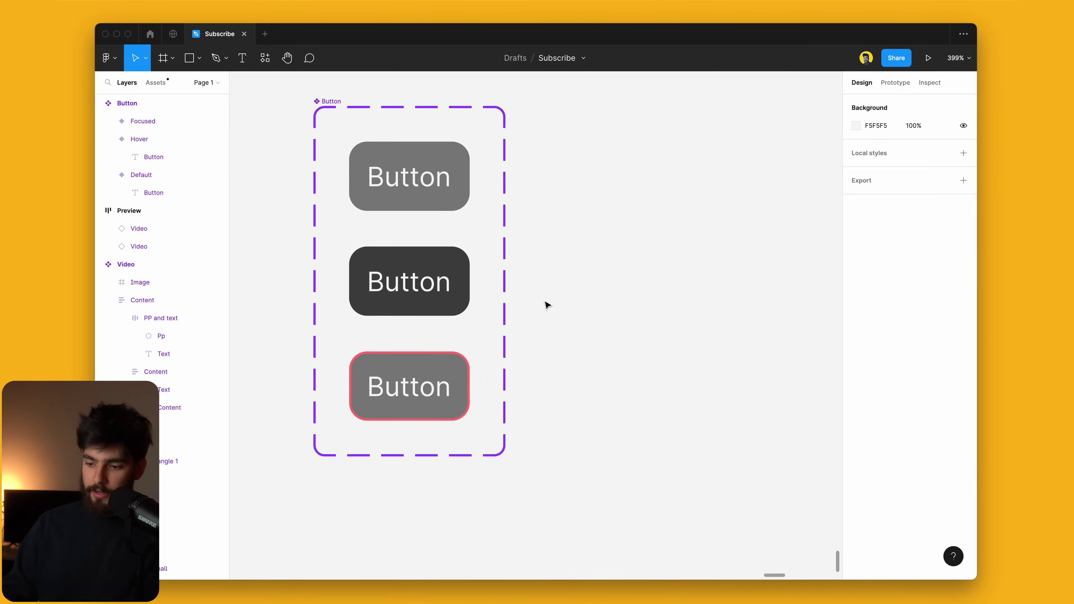
{"action": "left_click", "coordinate": [412, 257]}
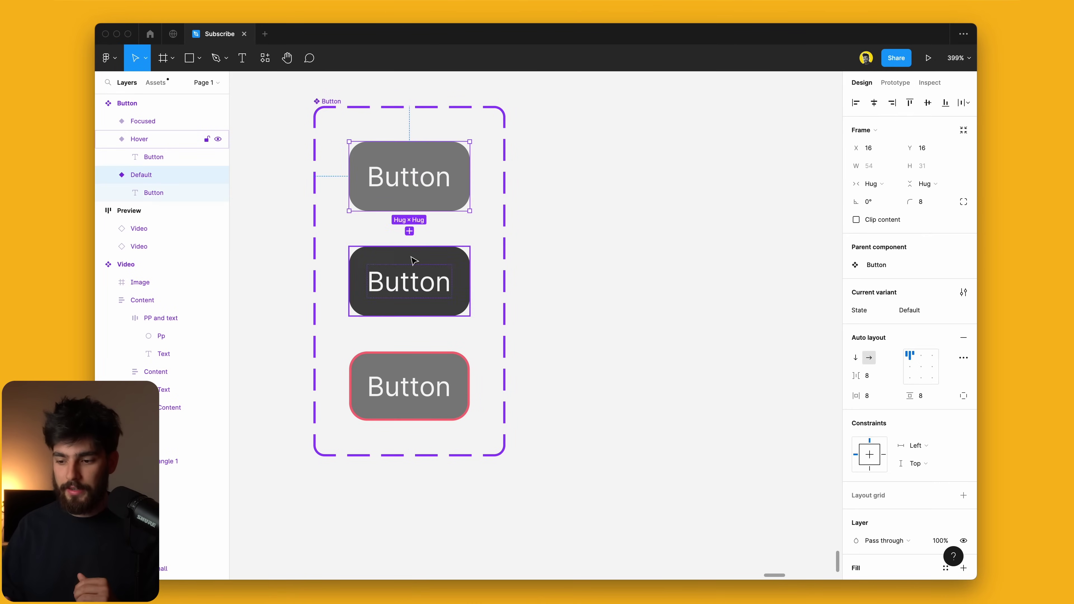
{"action": "left_click", "coordinate": [418, 373]}
{"action": "left_click", "coordinate": [432, 177]}
{"action": "left_click", "coordinate": [432, 279]}
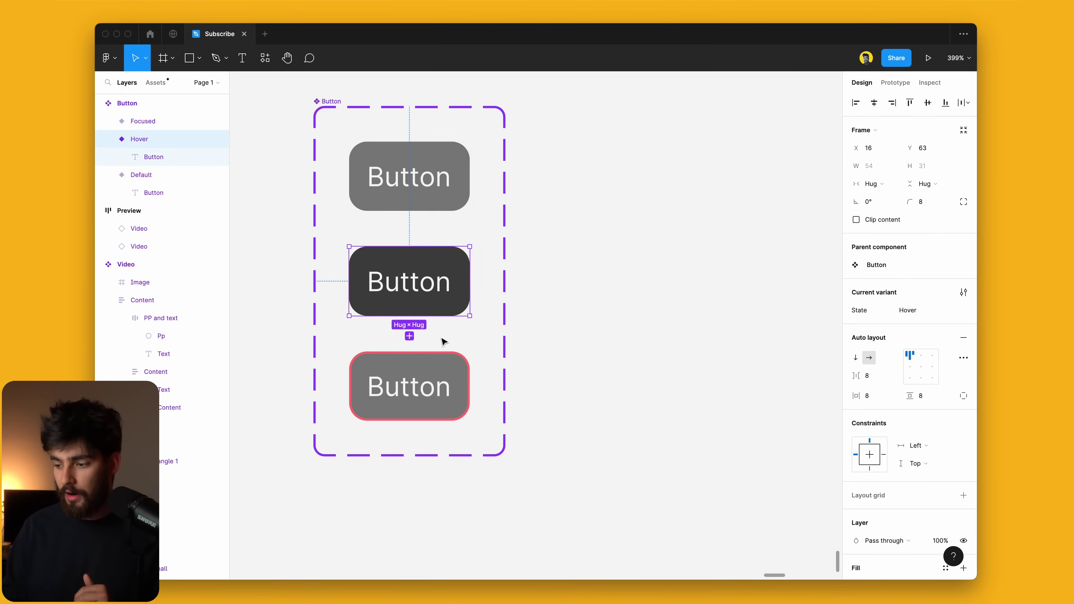
{"action": "left_click", "coordinate": [436, 400]}
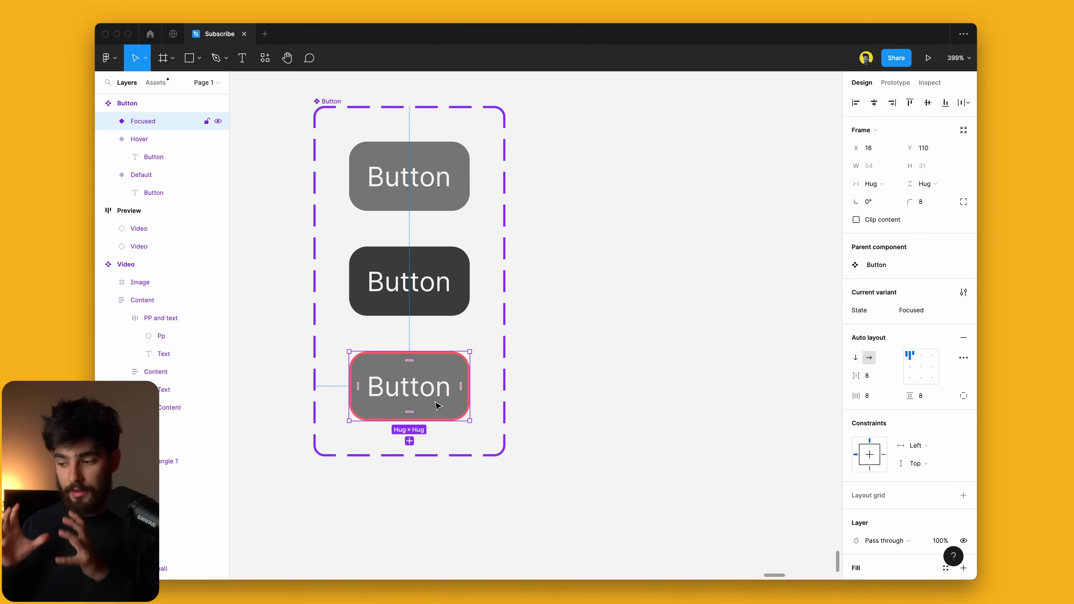
{"action": "left_click", "coordinate": [369, 90]}
{"action": "left_click", "coordinate": [328, 105]}
{"action": "left_click_drag", "start_coordinate": [507, 235], "coordinate": [834, 274]}
Select the button variants' label text layers, starting with Default and Hover
{"action": "left_click", "coordinate": [423, 195]}
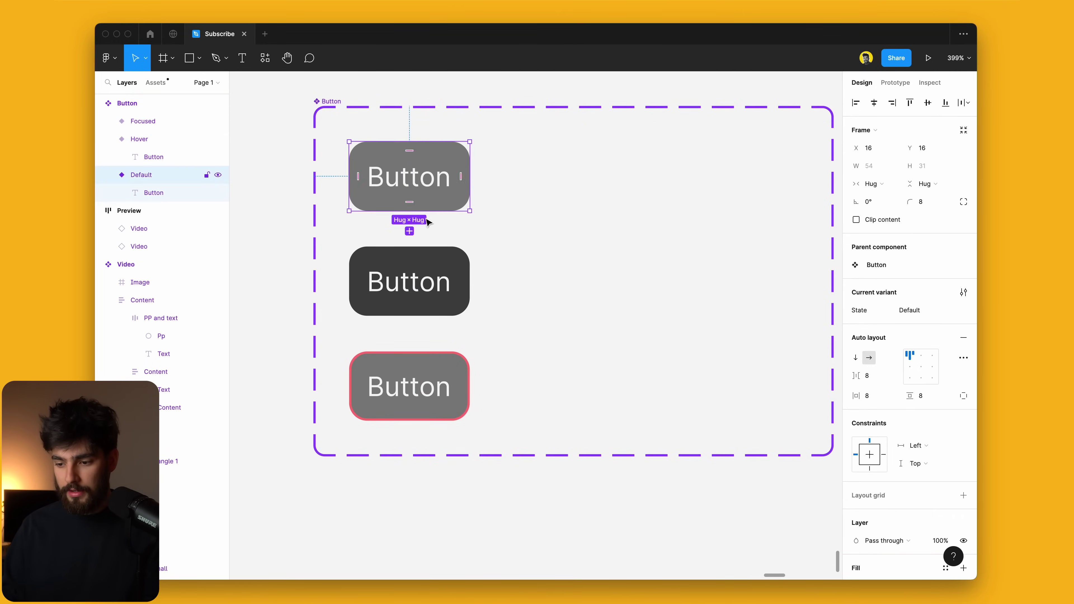
{"action": "left_click", "coordinate": [424, 286], "text": "shift"}
{"action": "left_click", "coordinate": [430, 398], "text": "shift"}
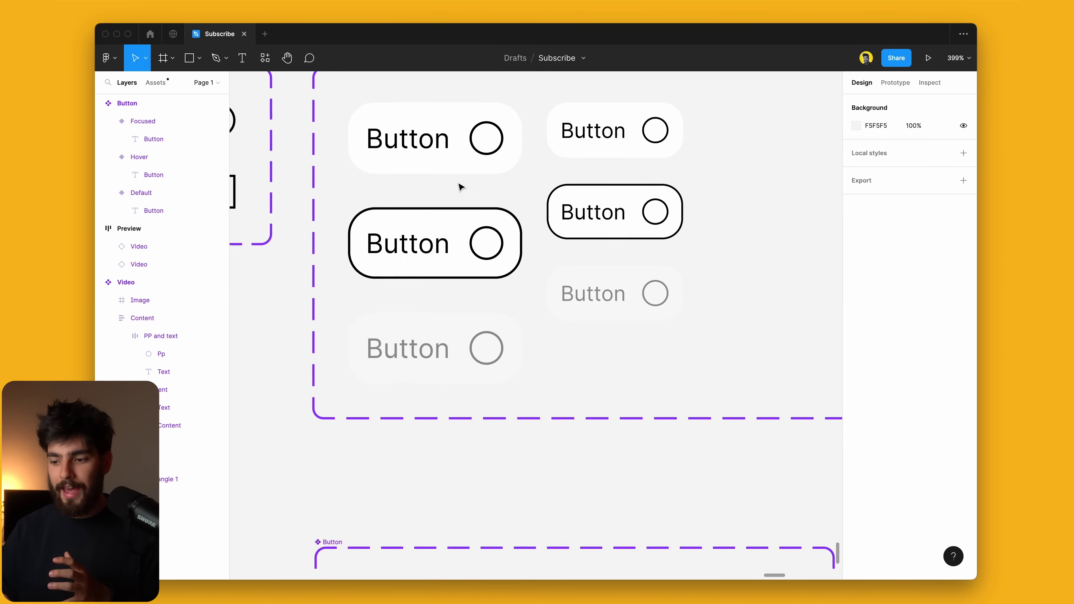
{"action": "scroll", "coordinate": [461, 187], "scroll_direction": "up", "scroll_amount": 5}
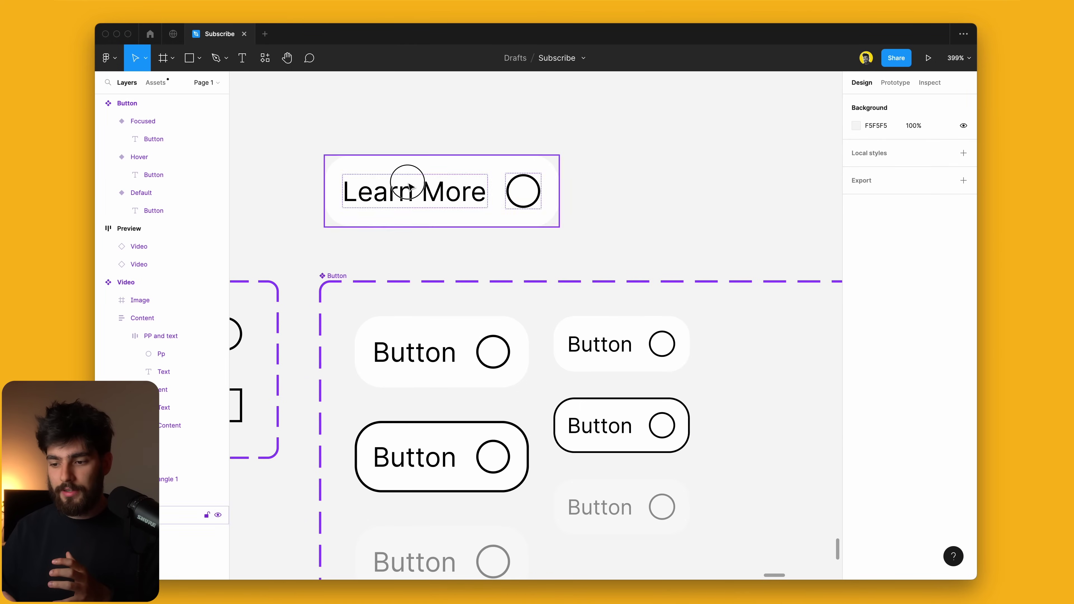
{"action": "left_click", "coordinate": [410, 186]}
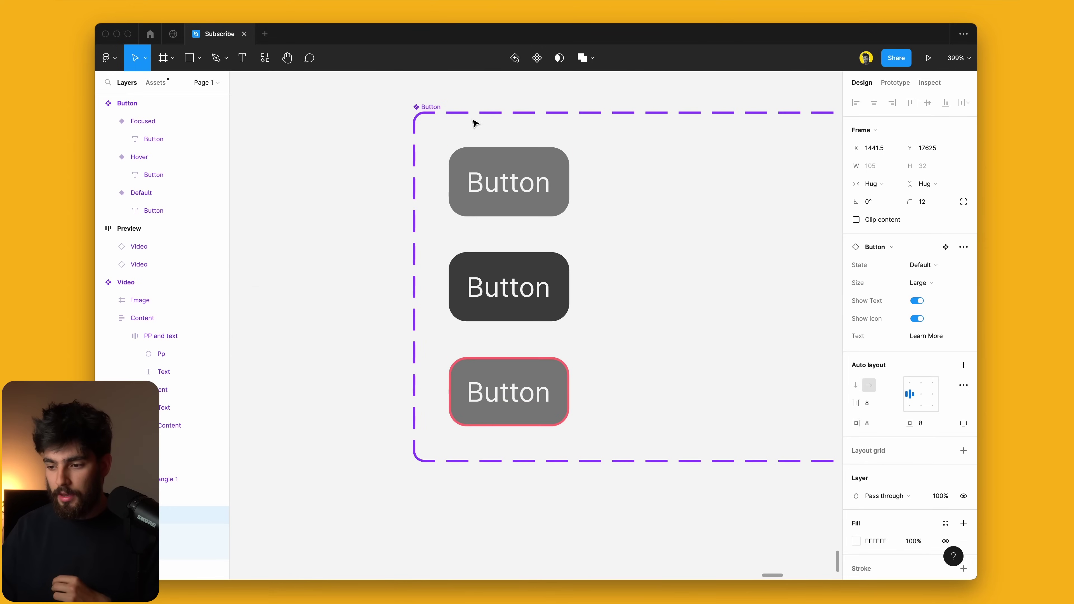
{"action": "left_click", "coordinate": [513, 165]}
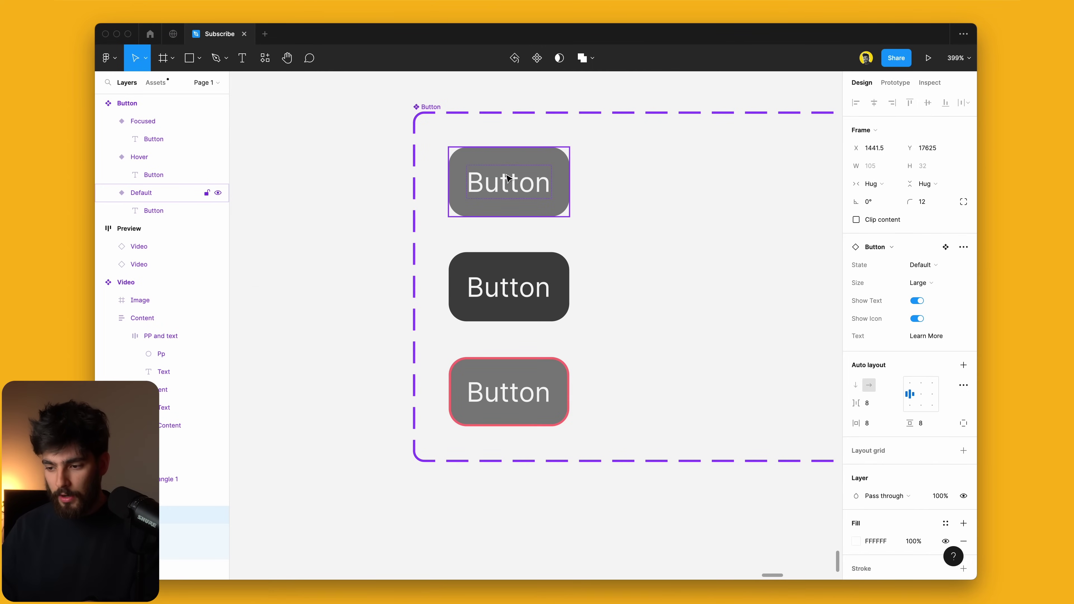
{"action": "left_click", "coordinate": [512, 170]}
{"action": "left_click", "coordinate": [514, 280], "text": "shift"}
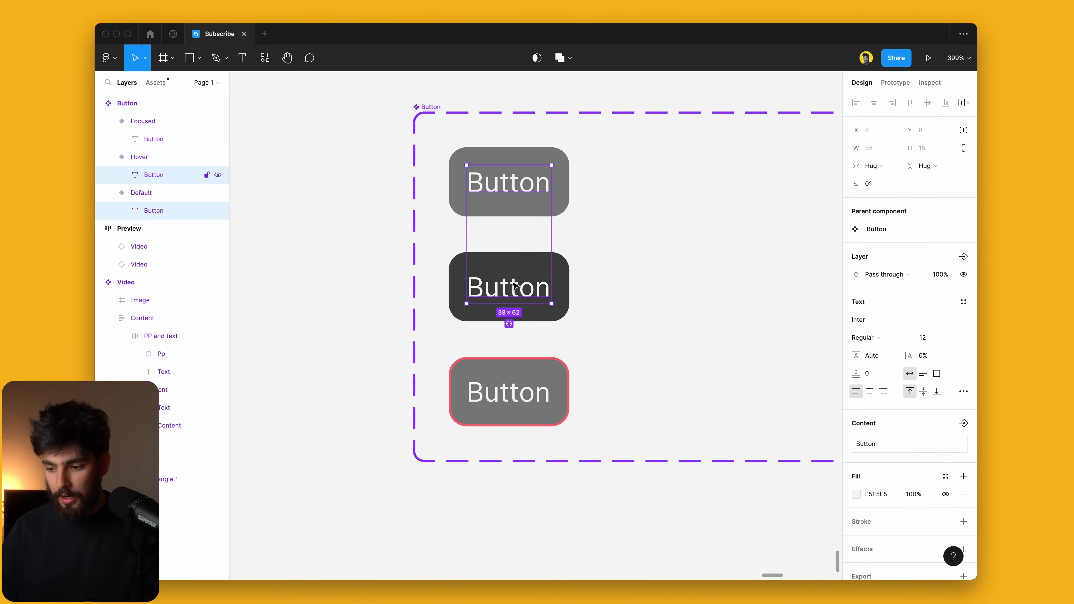
Add the Focused label and bind all three labels to a Text property with value 'Button'
{"action": "left_click", "coordinate": [516, 409], "text": "shift"}
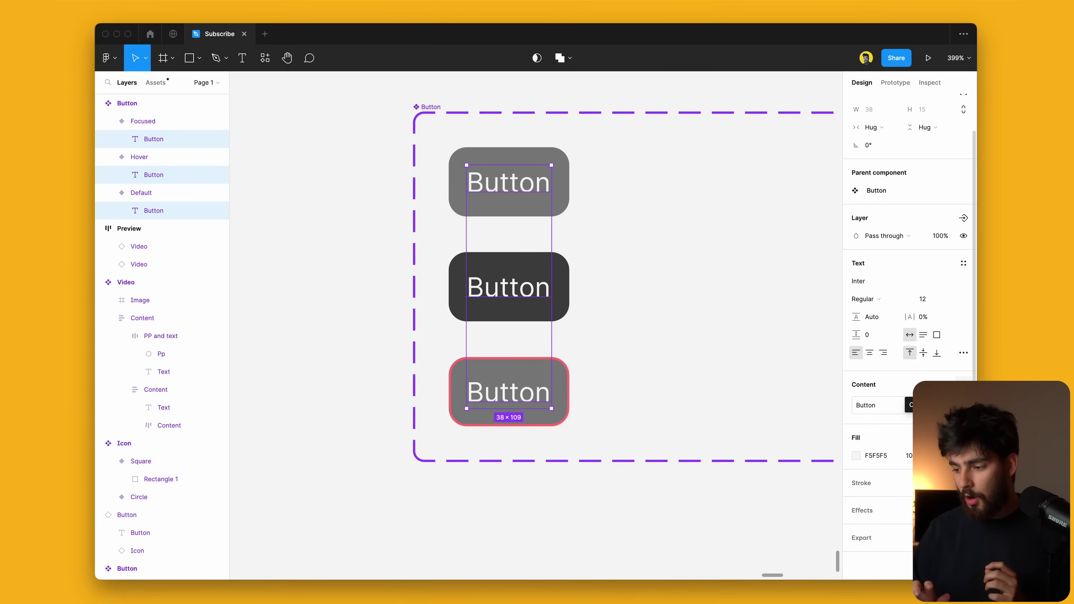
{"action": "left_click", "coordinate": [964, 380]}
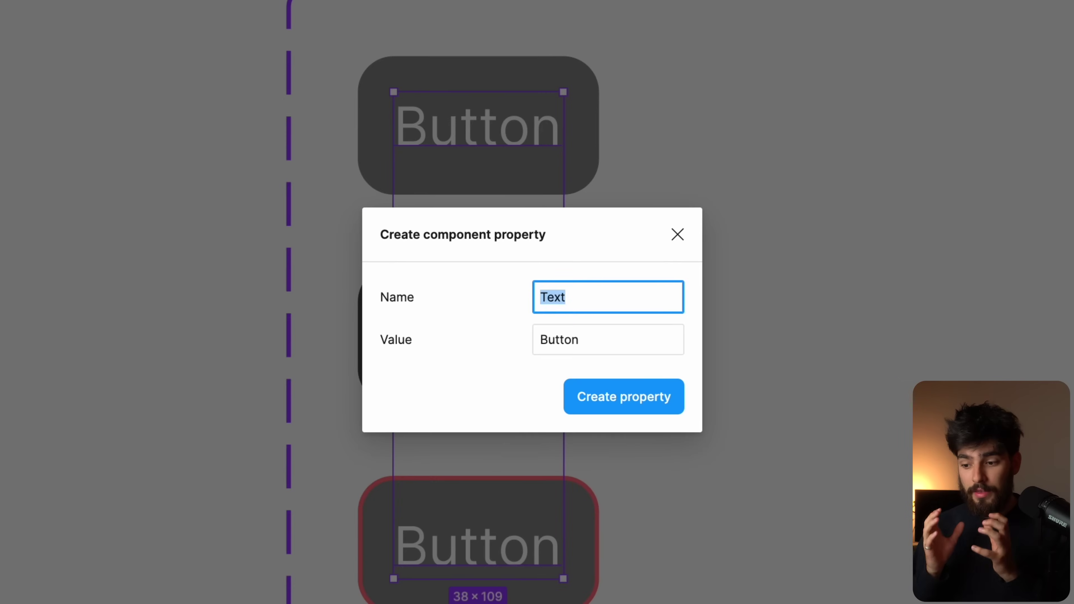
{"action": "left_click", "coordinate": [567, 297]}
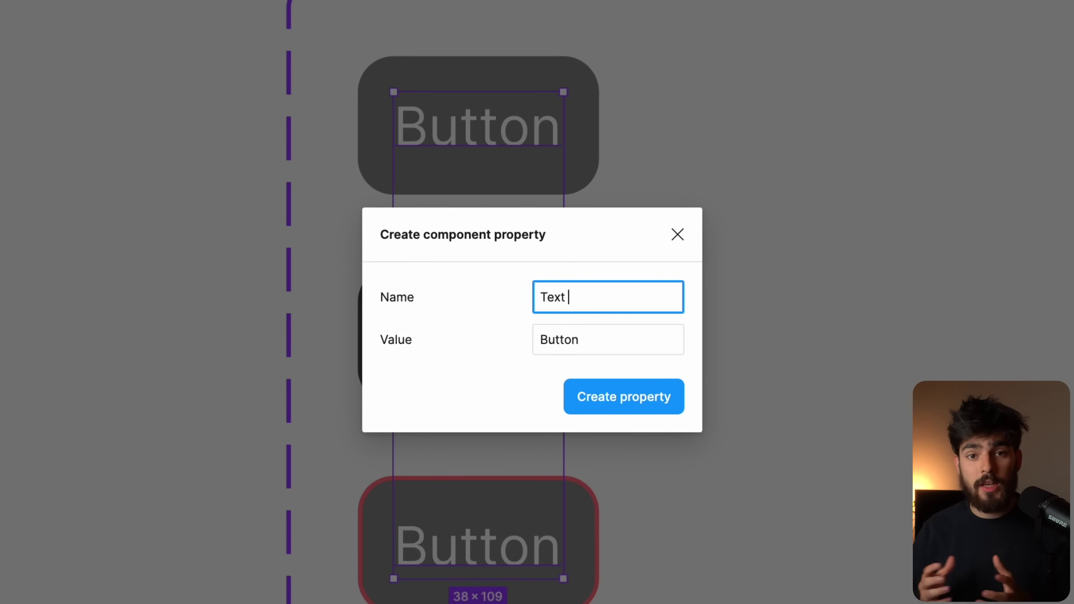
{"action": "left_click", "coordinate": [662, 347]}
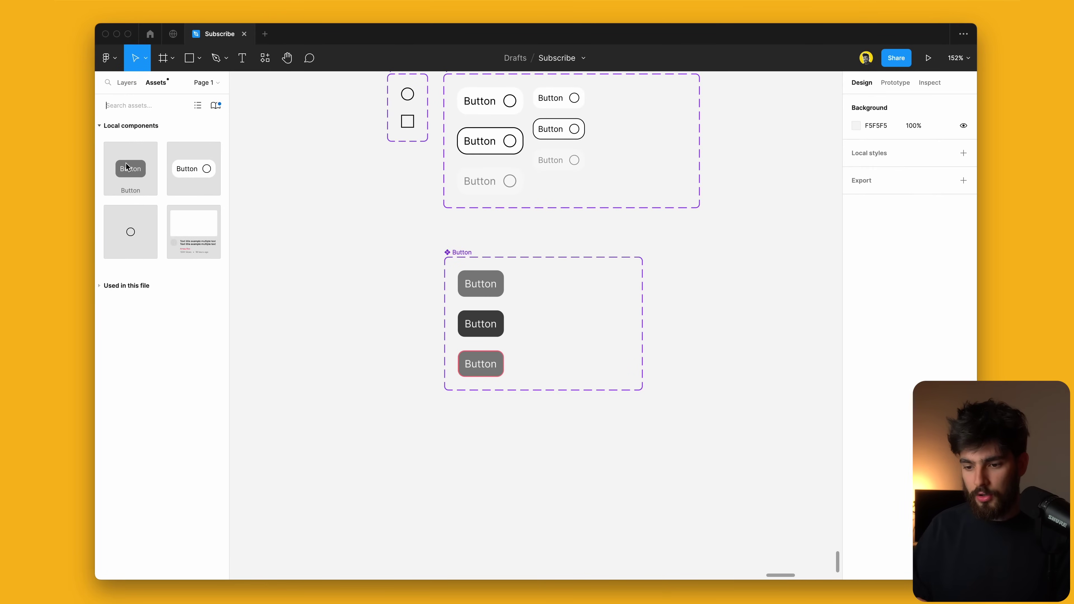
Place a Button instance beside the set and set its State to Hover
{"action": "mouse_move", "coordinate": [390, 300]}
{"action": "left_mouse_down"}
{"action": "mouse_move", "coordinate": [411, 287]}
{"action": "mouse_move", "coordinate": [383, 282]}
{"action": "left_mouse_up"}
{"action": "scroll", "coordinate": [443, 286], "scroll_direction": "up", "scroll_amount": 5}
{"action": "left_click", "coordinate": [398, 237]}
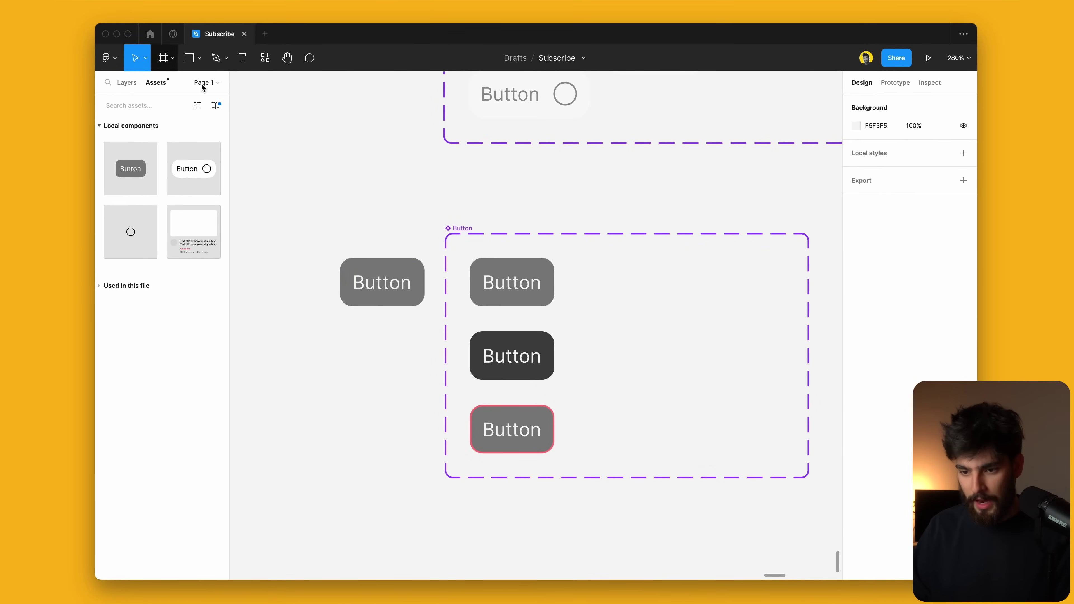
{"action": "left_click", "coordinate": [382, 283]}
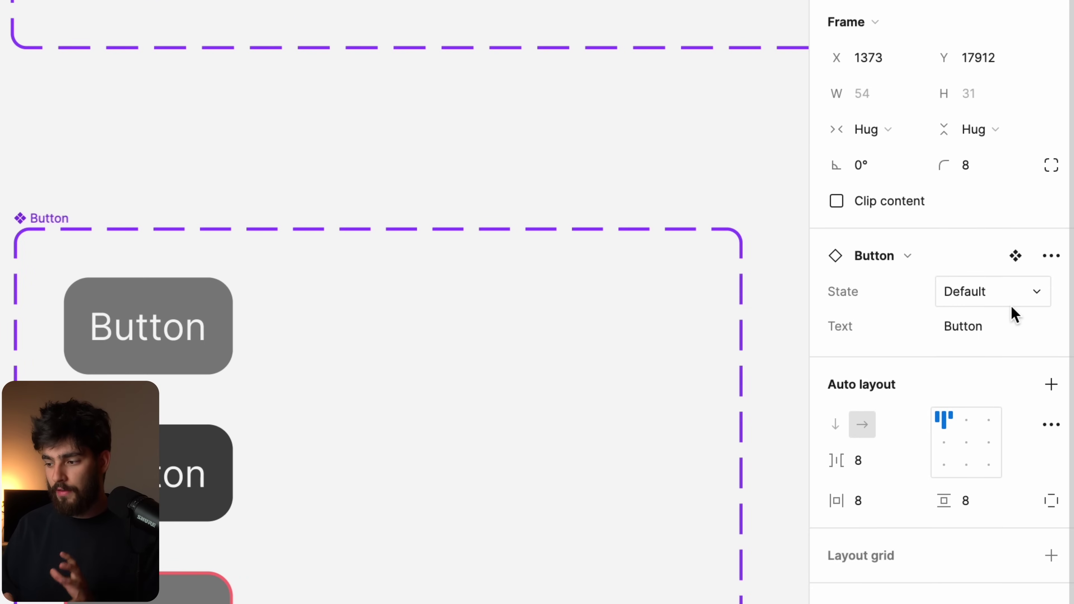
{"action": "left_click", "coordinate": [982, 327]}
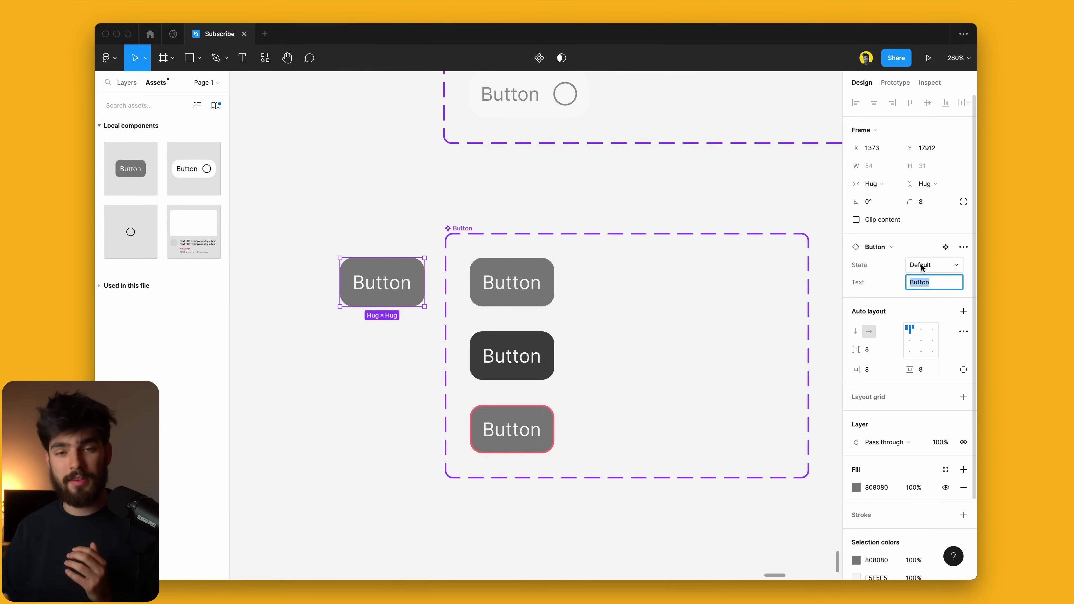
{"action": "left_click", "coordinate": [967, 290]}
{"action": "left_click", "coordinate": [923, 278]}
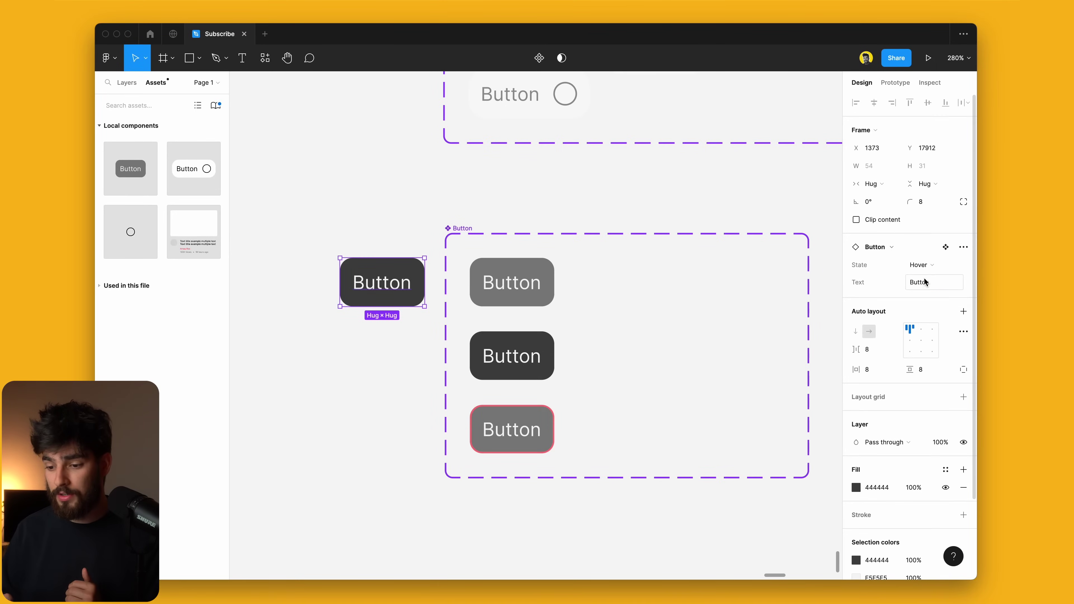
{"action": "left_click", "coordinate": [922, 265]}
{"action": "left_click", "coordinate": [921, 273]}
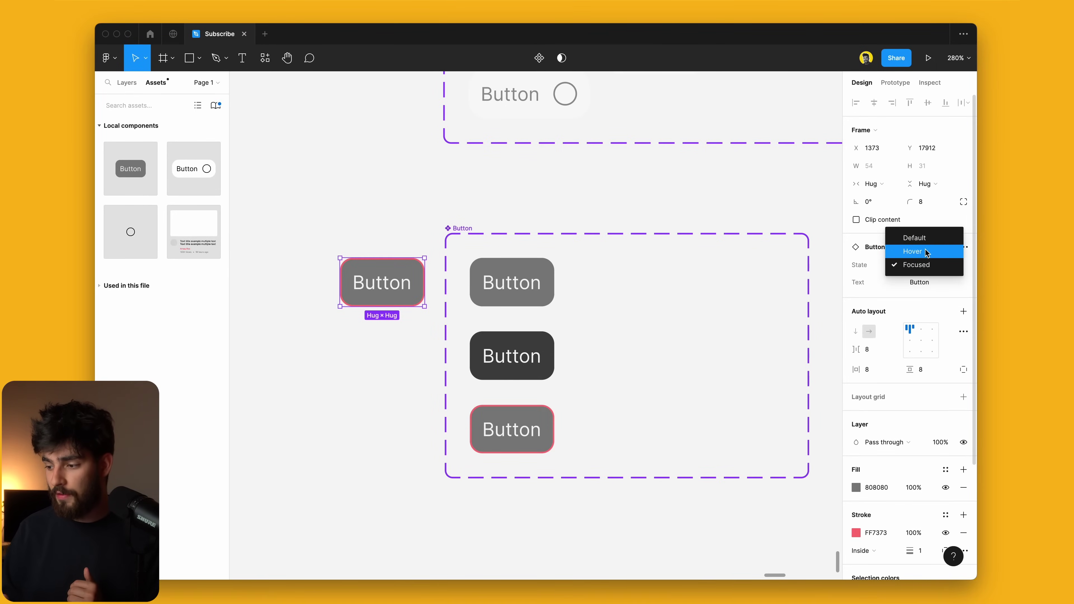
{"action": "left_click", "coordinate": [925, 251]}
Change the instance's Text property to 'Learn More'
{"action": "left_click", "coordinate": [932, 284]}
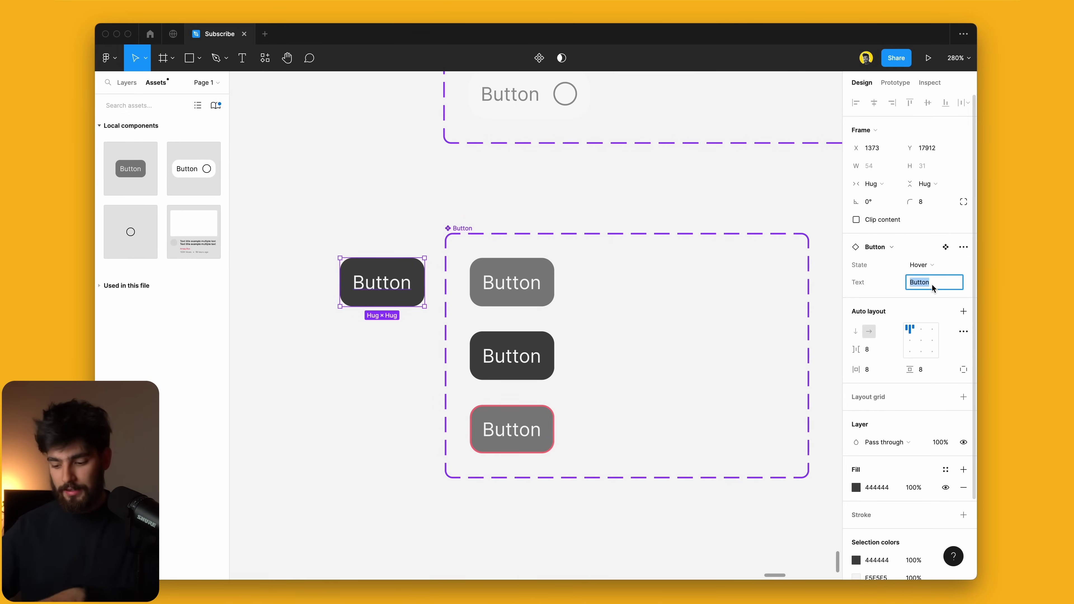
{"action": "type", "text": "Learn Mor"}
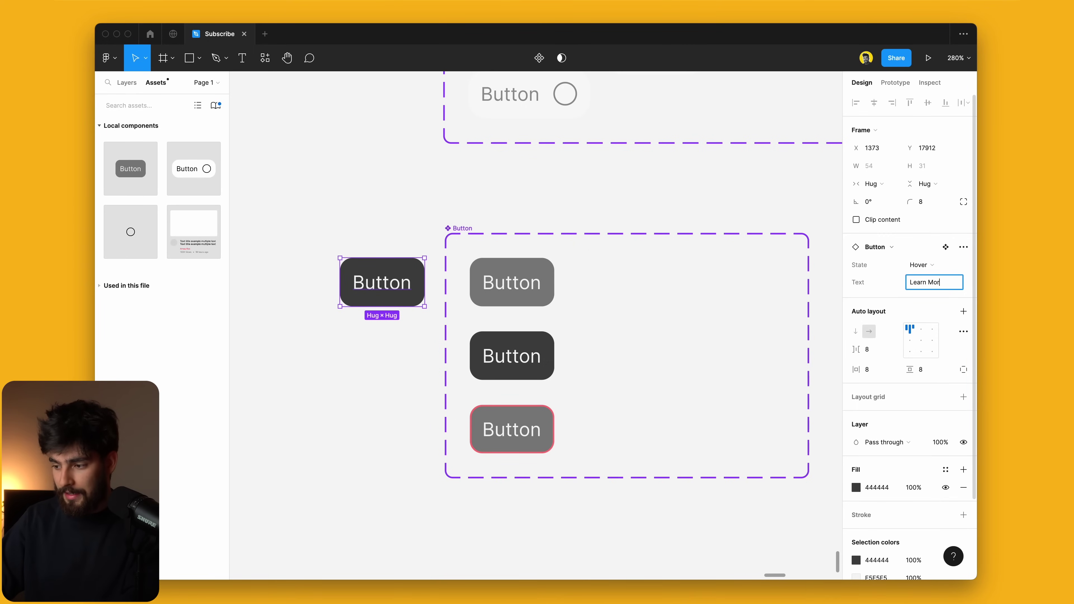
{"action": "type", "text": "e"}
{"action": "key", "text": "Return"}
{"action": "left_click", "coordinate": [324, 289]}
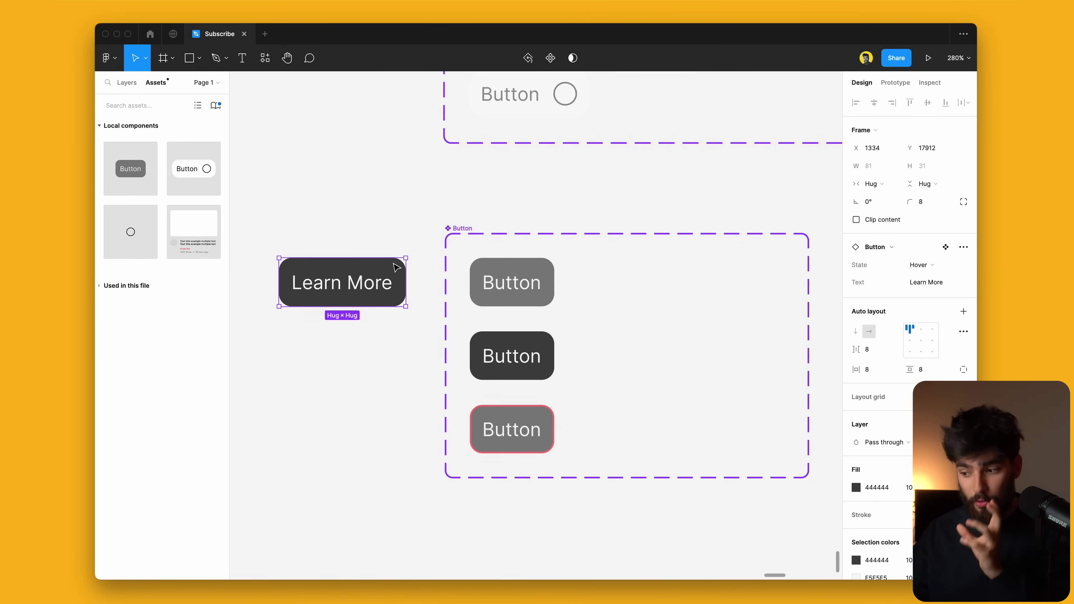
{"action": "left_click", "coordinate": [304, 301]}
{"action": "scroll", "coordinate": [305, 302], "scroll_direction": "down", "scroll_amount": 3}
{"action": "scroll", "coordinate": [306, 305], "scroll_direction": "down", "scroll_amount": 2}
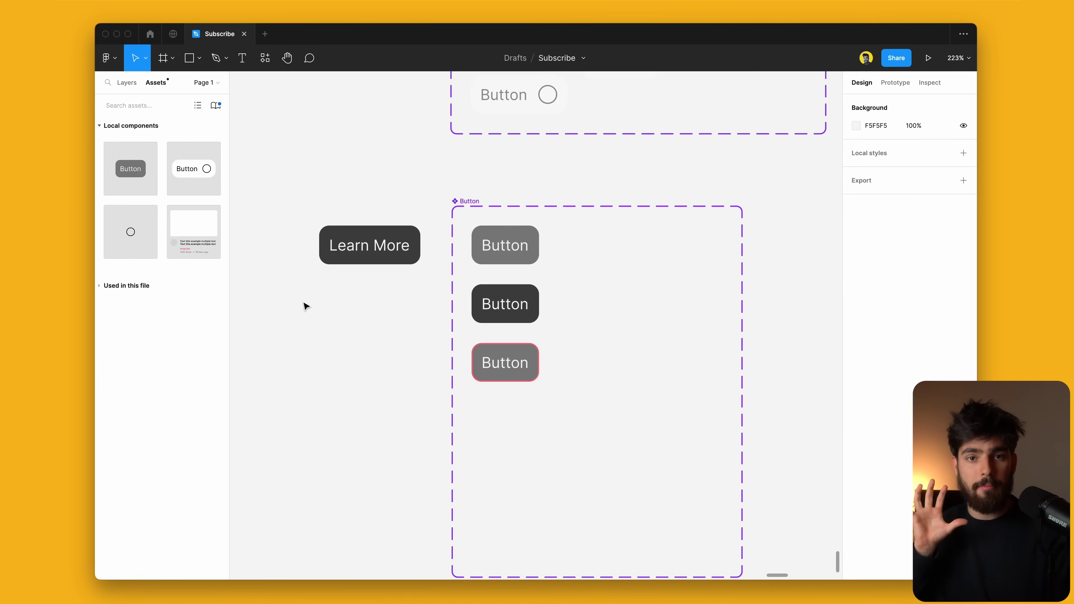
Place a 16×16 circle Icon instance from Assets below the Learn More button and select it
{"action": "scroll", "coordinate": [306, 306], "scroll_direction": "up", "scroll_amount": 6}
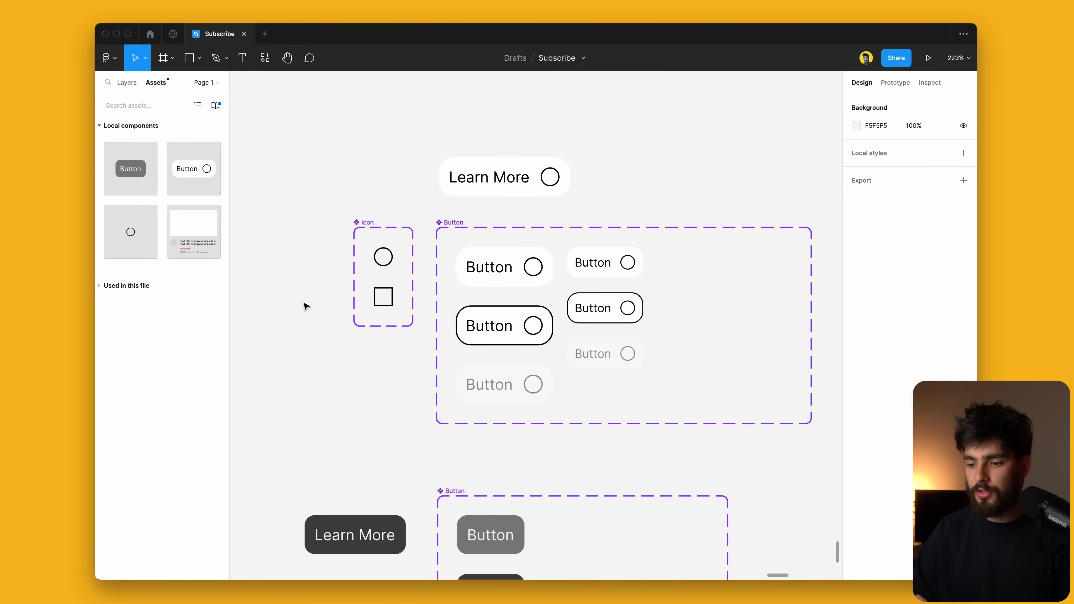
{"action": "scroll", "coordinate": [388, 293], "scroll_direction": "down", "scroll_amount": 4}
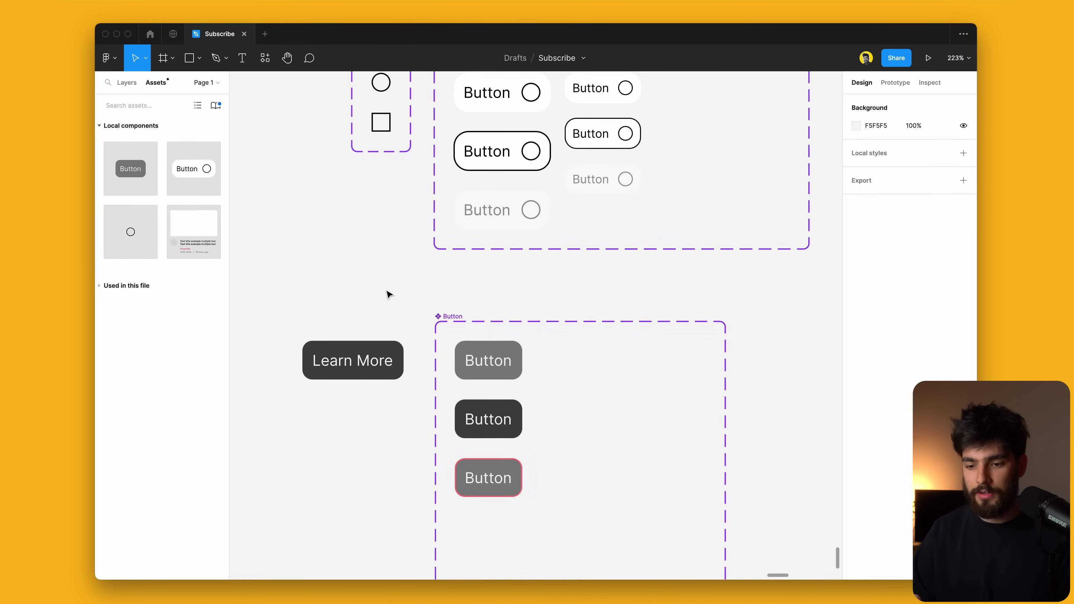
{"action": "left_click", "coordinate": [136, 84]}
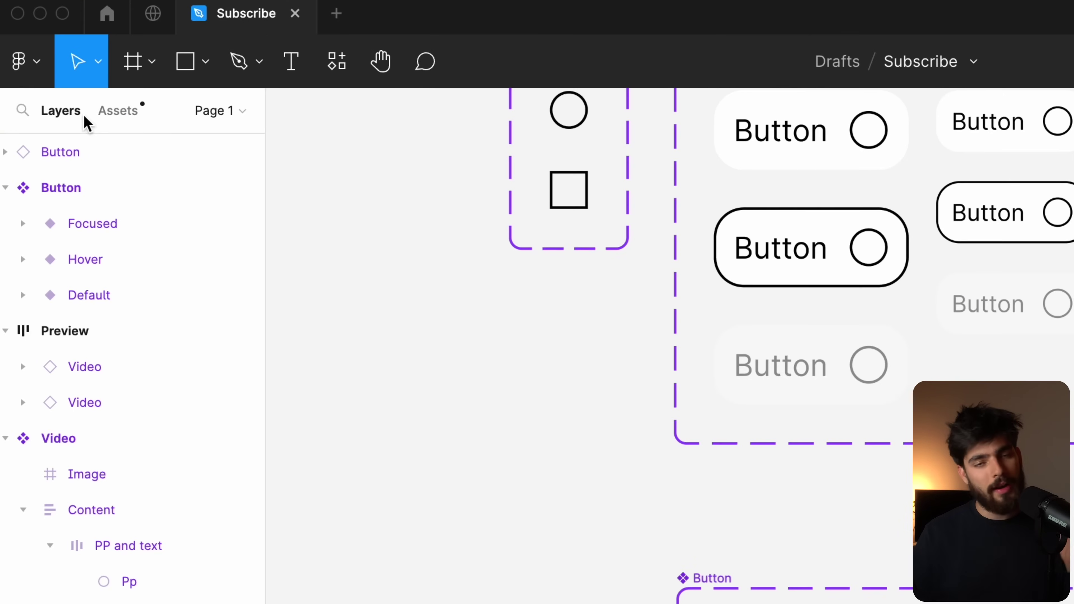
{"action": "left_click", "coordinate": [112, 126]}
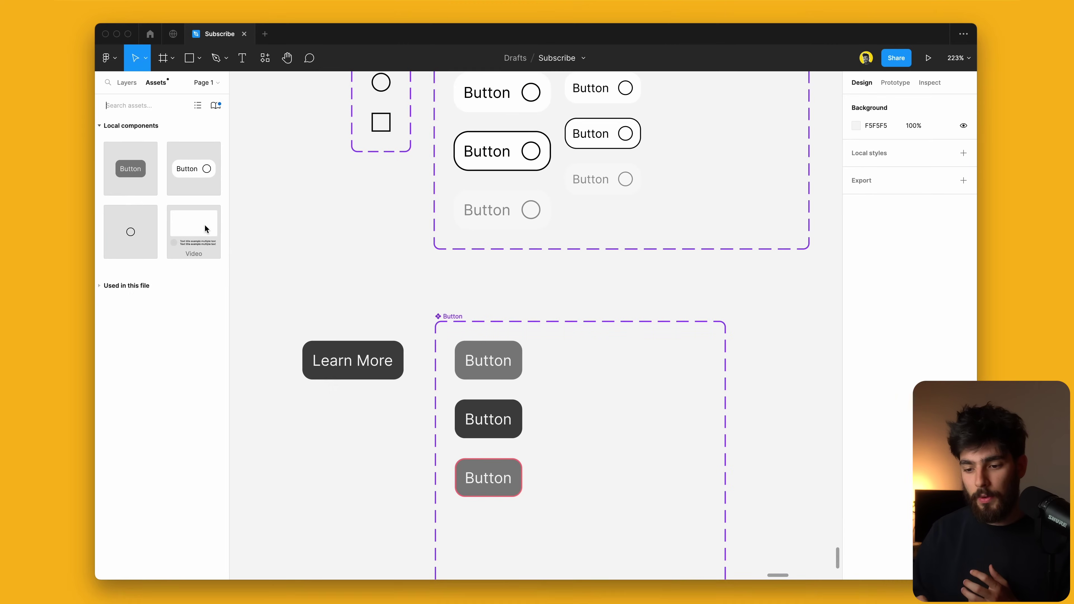
{"action": "left_click", "coordinate": [214, 406]}
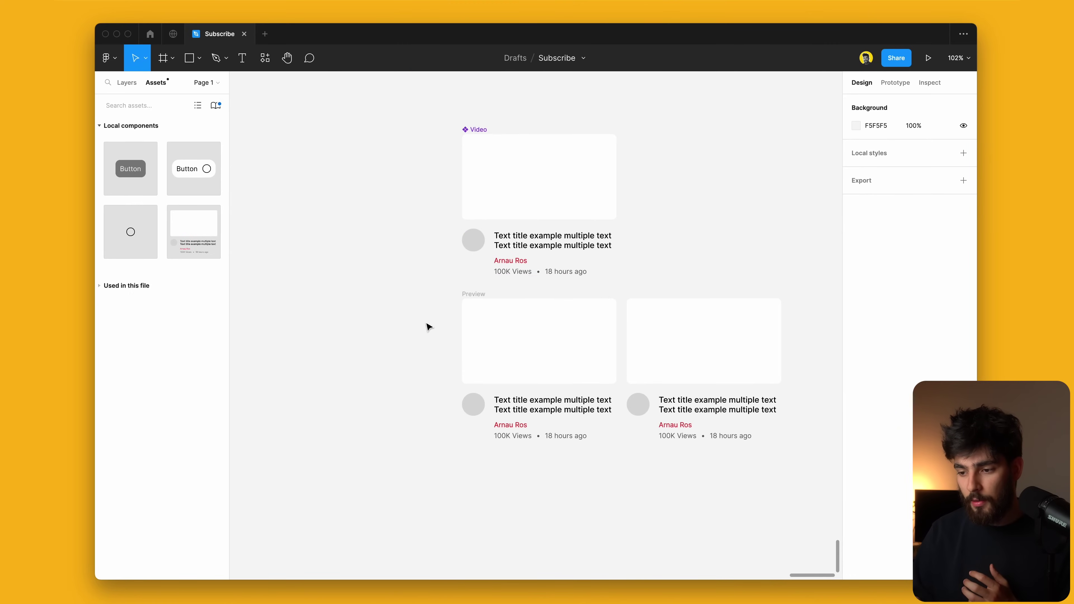
{"action": "scroll", "coordinate": [465, 325], "scroll_direction": "up", "scroll_amount": 10}
{"action": "scroll", "coordinate": [425, 205], "scroll_direction": "up", "scroll_amount": 5}
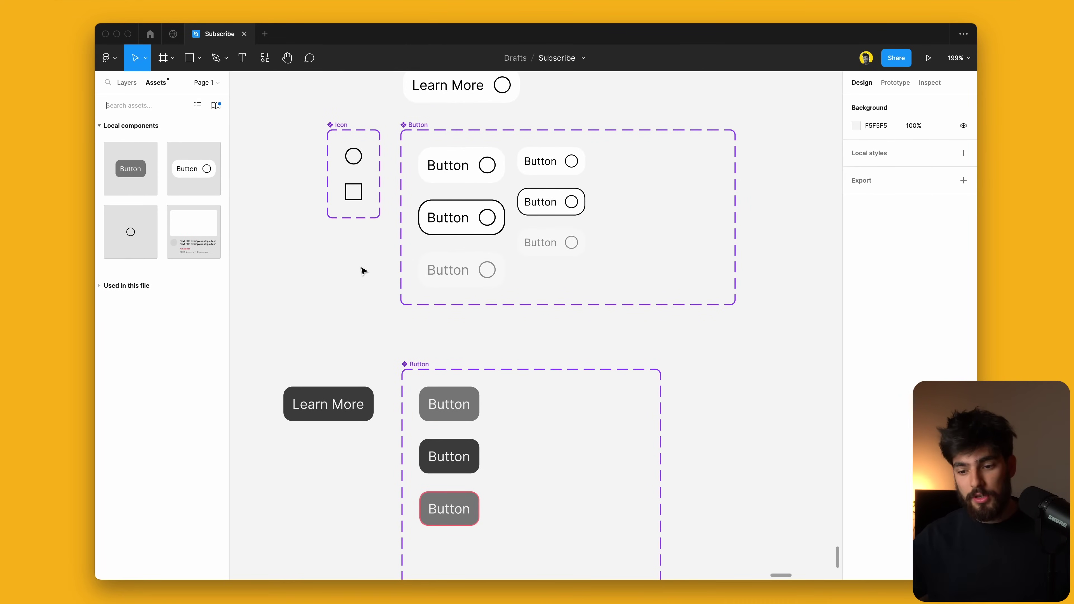
{"action": "scroll", "coordinate": [339, 341], "scroll_direction": "down", "scroll_amount": 2}
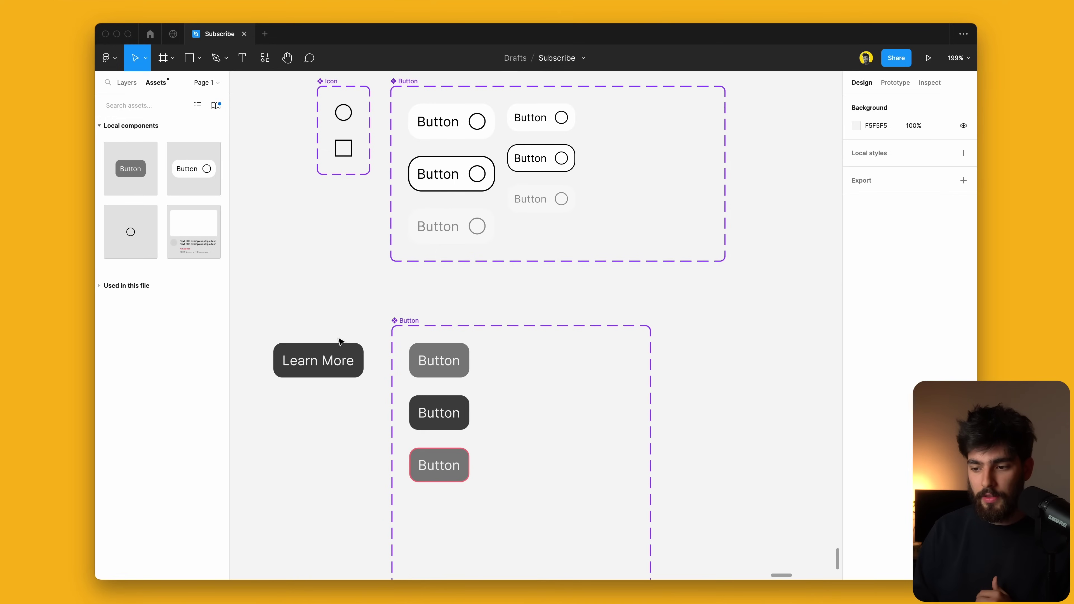
{"action": "scroll", "coordinate": [344, 127], "scroll_direction": "down", "scroll_amount": 2}
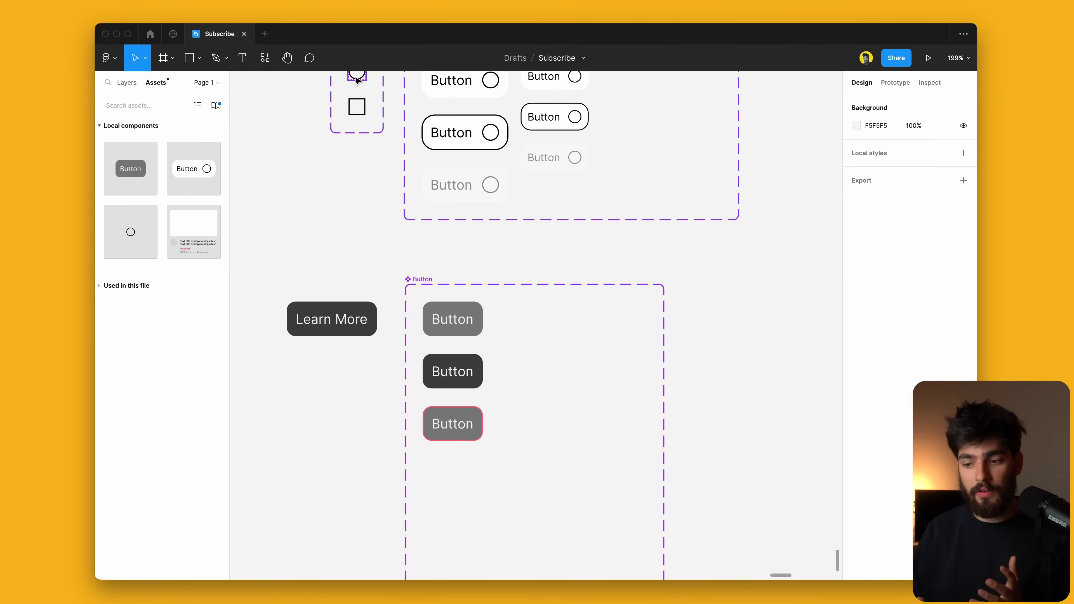
{"action": "scroll", "coordinate": [359, 118], "scroll_direction": "down", "scroll_amount": 3}
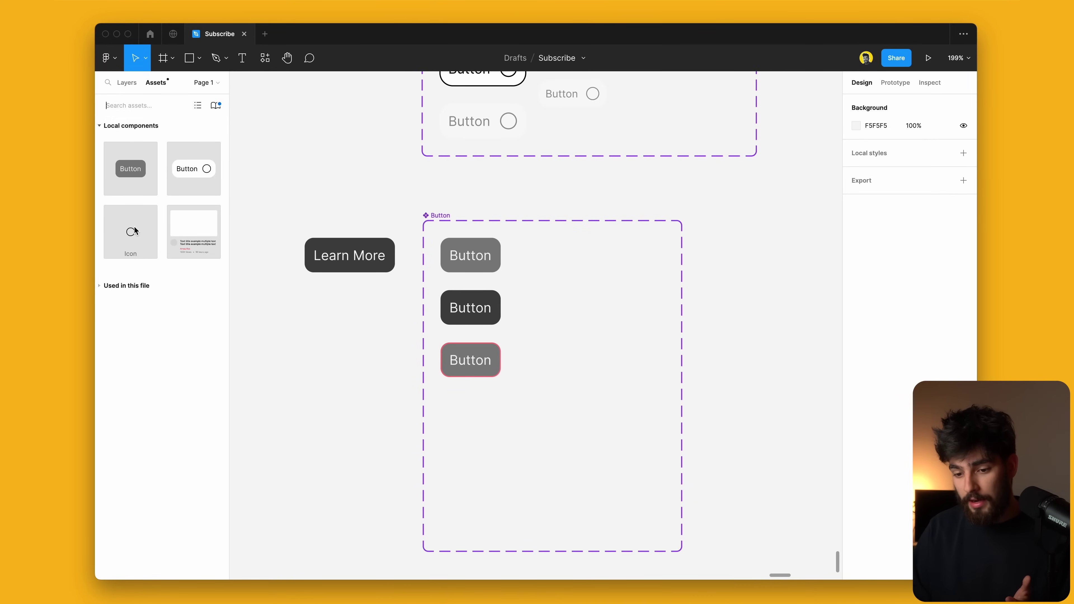
{"action": "left_click", "coordinate": [337, 335]}
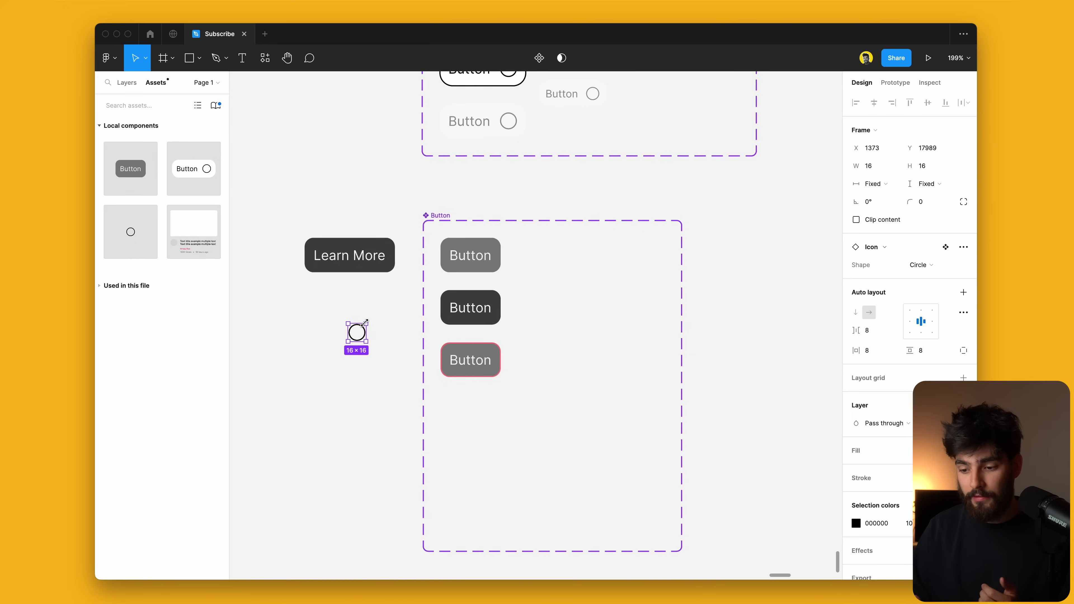
Test the Icon's Shape property by switching it to Square and back to Circle
{"action": "scroll", "coordinate": [338, 328], "scroll_direction": "up", "scroll_amount": 3}
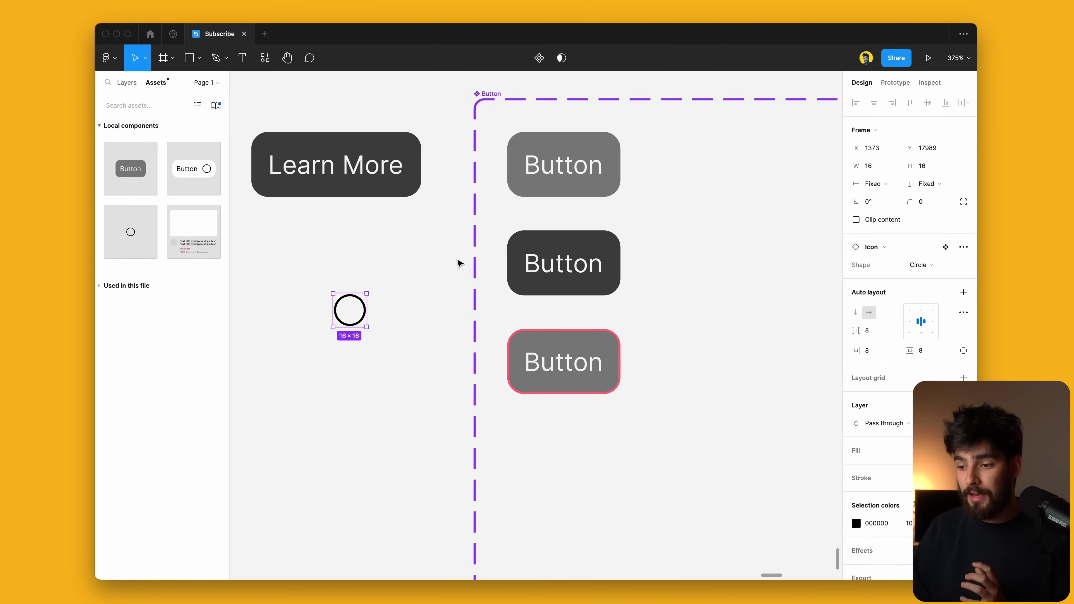
{"action": "scroll", "coordinate": [461, 263], "scroll_direction": "down", "scroll_amount": 5}
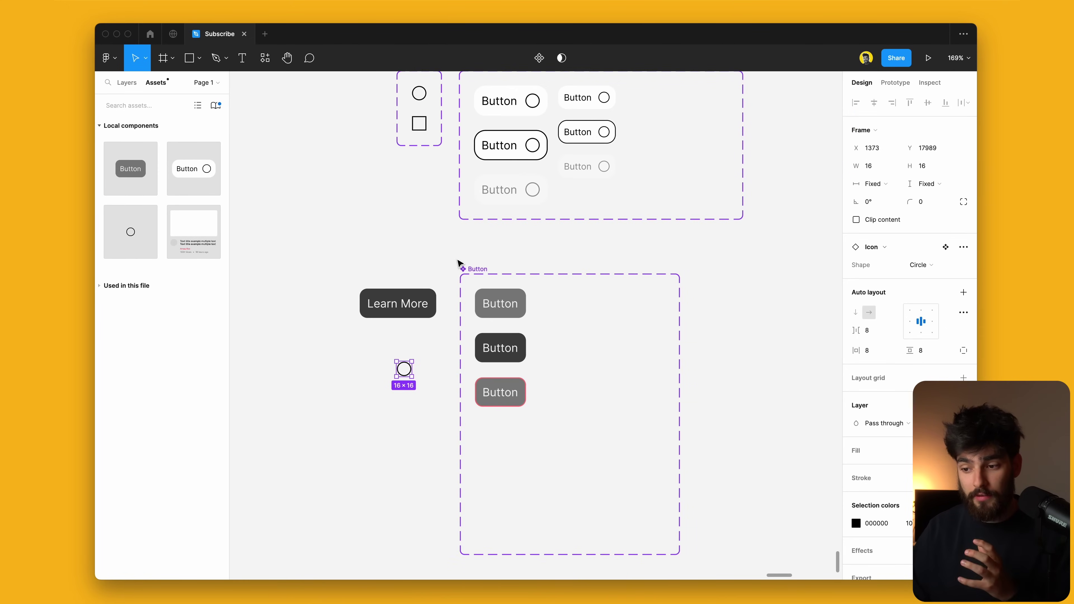
{"action": "scroll", "coordinate": [593, 330], "scroll_direction": "up", "scroll_amount": 1}
{"action": "left_click", "coordinate": [919, 265]}
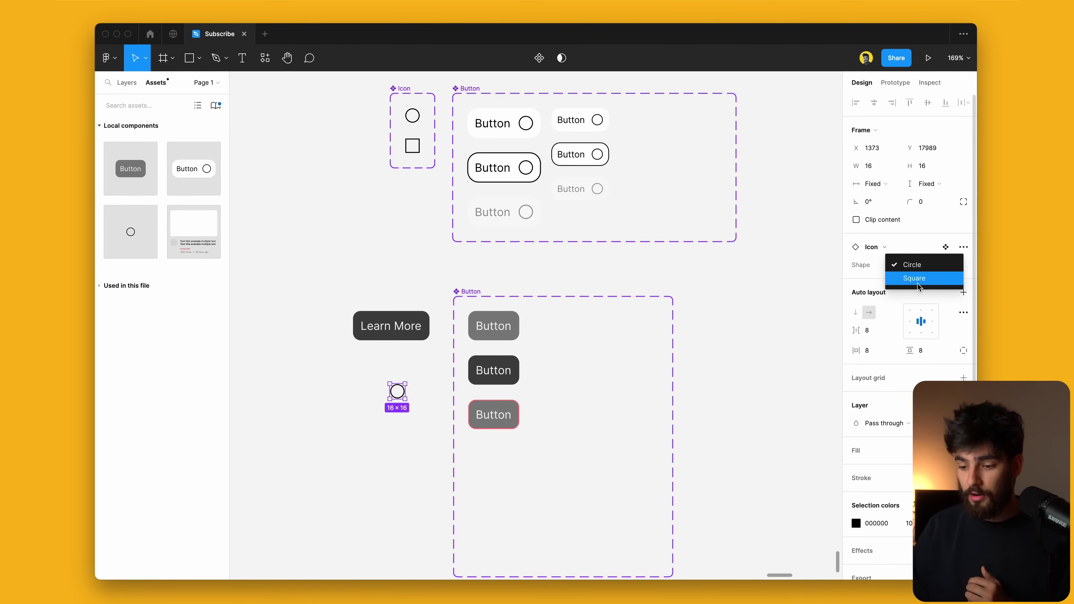
{"action": "left_click", "coordinate": [915, 278]}
{"action": "left_click", "coordinate": [923, 270]}
{"action": "left_click", "coordinate": [915, 252]}
Add the circle icon after the label in the Default, Hover and Focused variants; nudge Learn More left
{"action": "scroll", "coordinate": [405, 385], "scroll_direction": "up", "scroll_amount": 4}
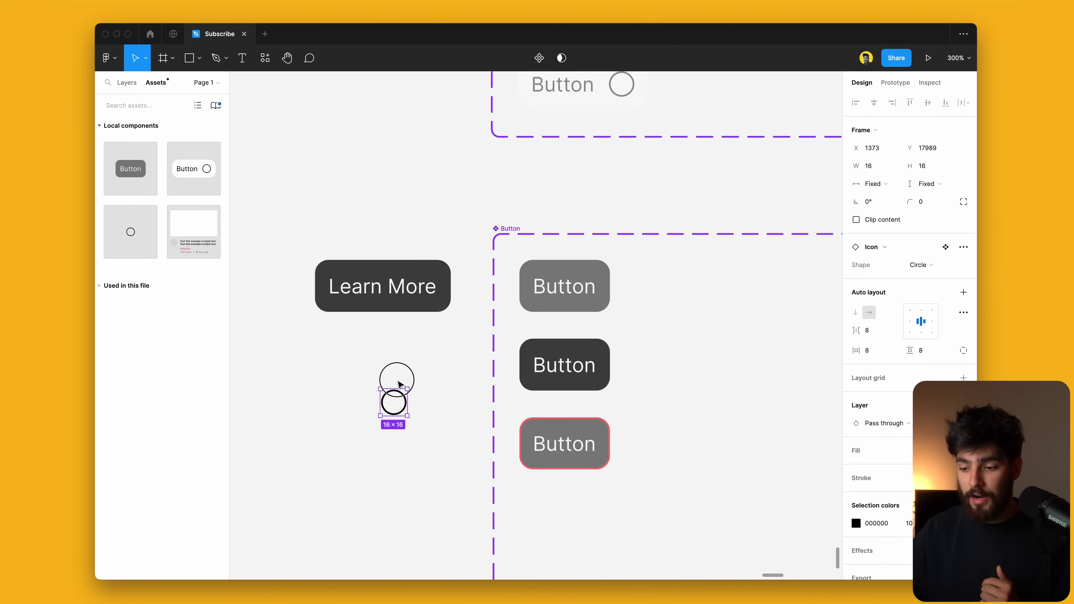
{"action": "left_click_drag", "start_coordinate": [398, 382], "coordinate": [600, 287]}
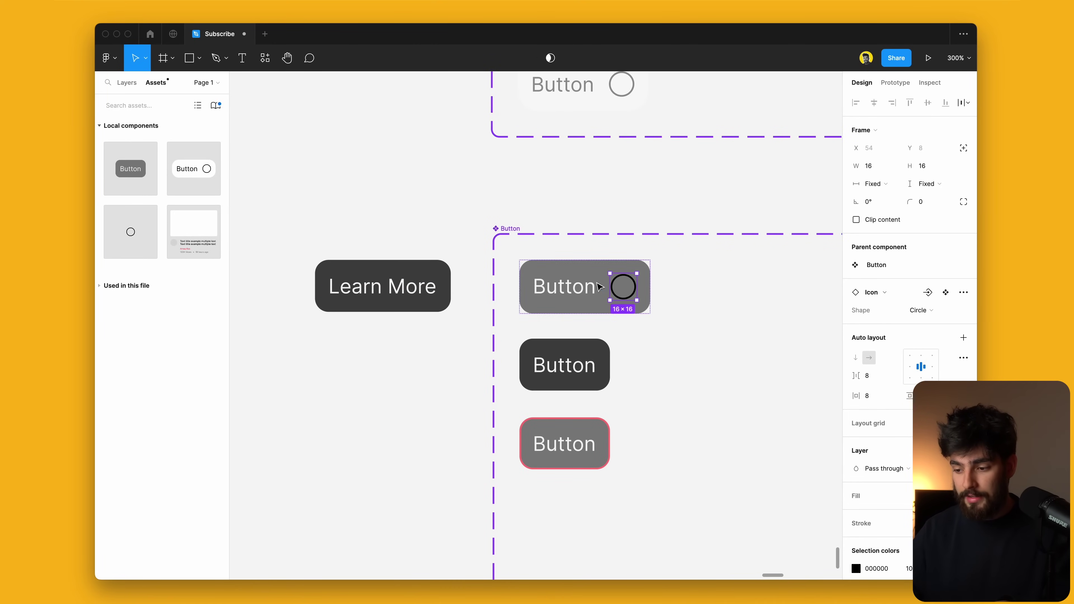
{"action": "scroll", "coordinate": [582, 339], "scroll_direction": "down", "scroll_amount": 4}
{"action": "scroll", "coordinate": [582, 338], "scroll_direction": "right", "scroll_amount": 2}
{"action": "left_click", "coordinate": [544, 298]}
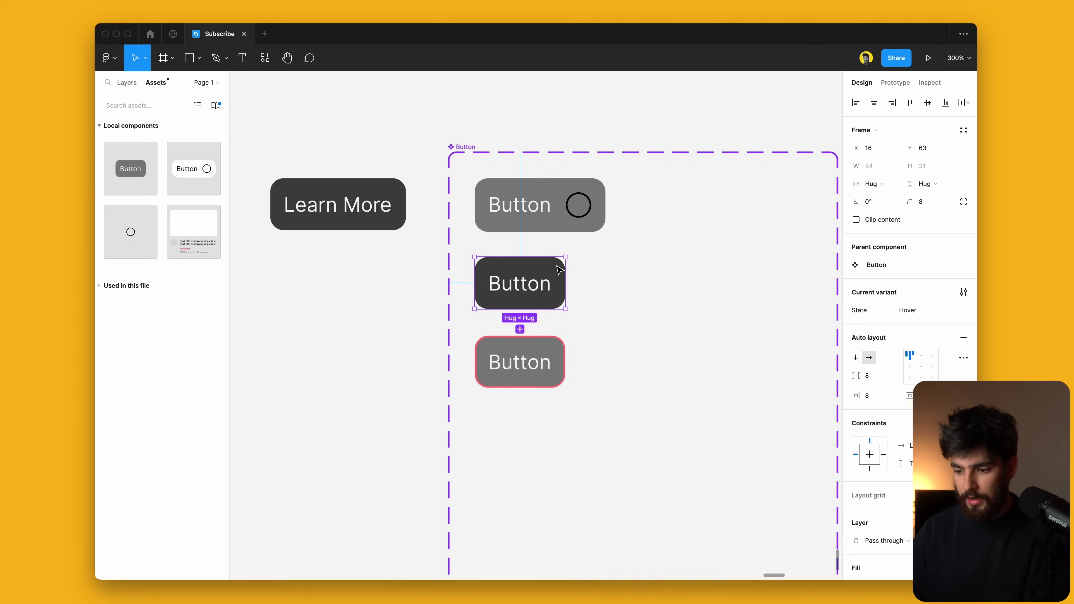
{"action": "key", "text": "ctrl+v"}
{"action": "left_click", "coordinate": [521, 361]}
{"action": "key", "text": "ctrl+v"}
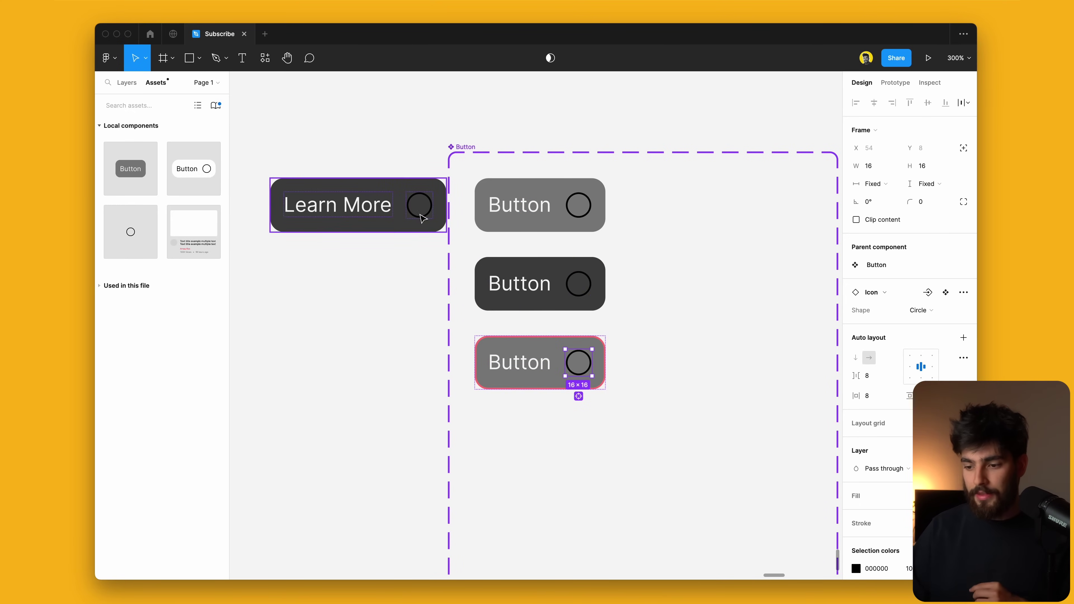
{"action": "left_click_drag", "start_coordinate": [404, 229], "coordinate": [385, 229]}
{"action": "key", "text": "Escape"}
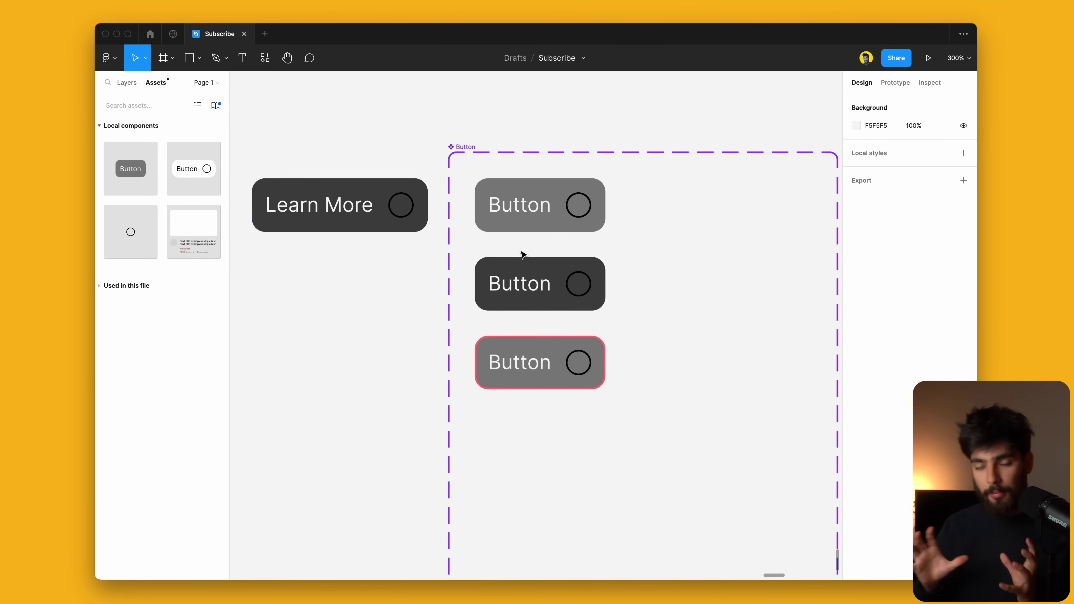
Recolour the circle icons from black 000000 to white FFFFFF via Selection colors
{"action": "left_click", "coordinate": [362, 224]}
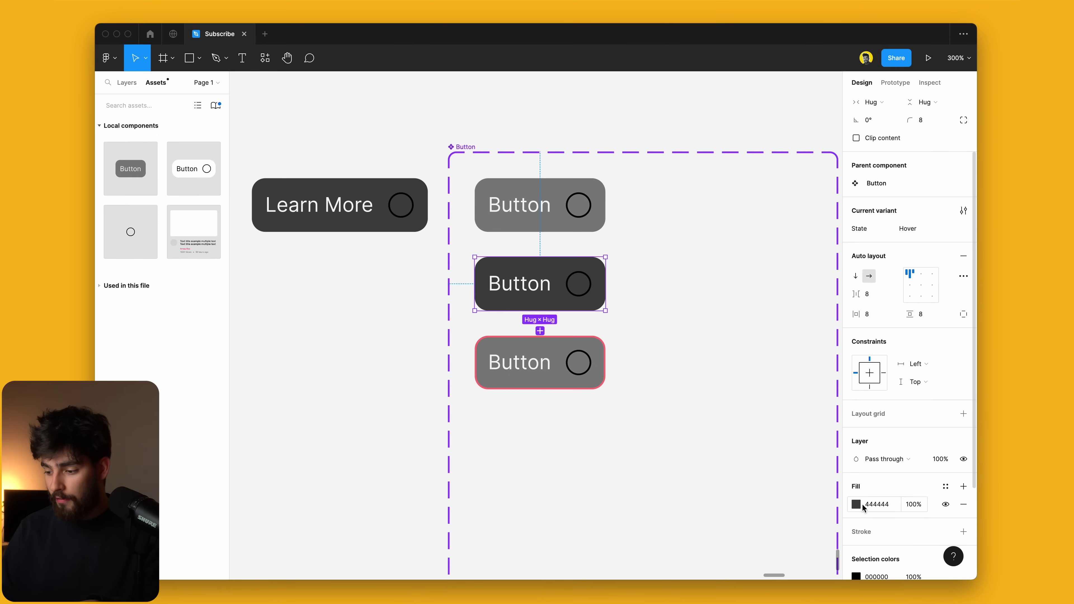
{"action": "left_click", "coordinate": [857, 504]}
{"action": "left_click", "coordinate": [825, 380]}
{"action": "left_click_drag", "start_coordinate": [827, 383], "coordinate": [706, 396]}
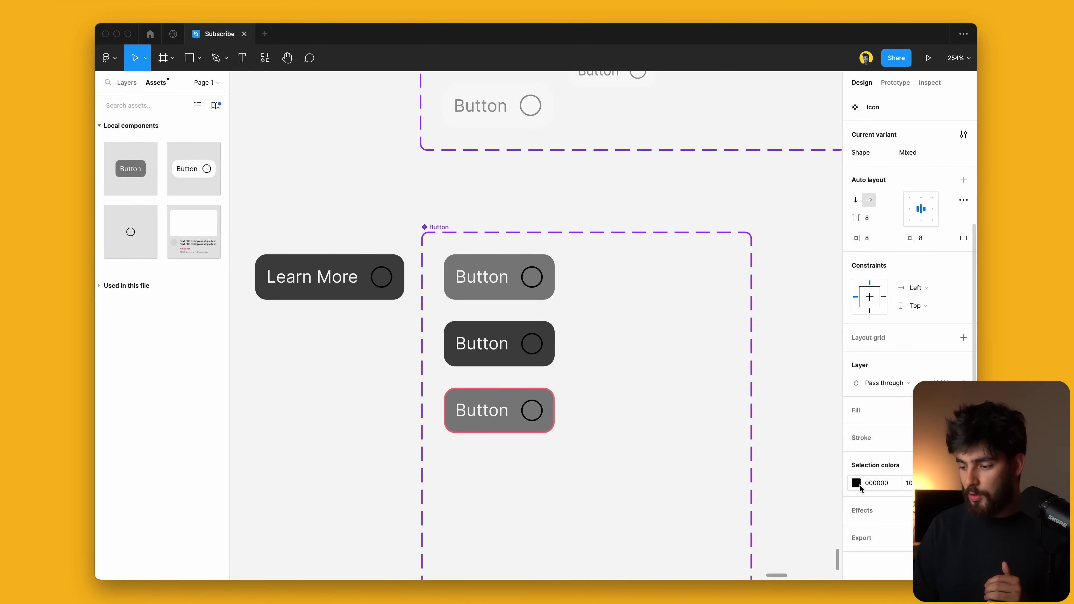
{"action": "left_click", "coordinate": [859, 486]}
{"action": "left_click_drag", "start_coordinate": [758, 353], "coordinate": [668, 220]}
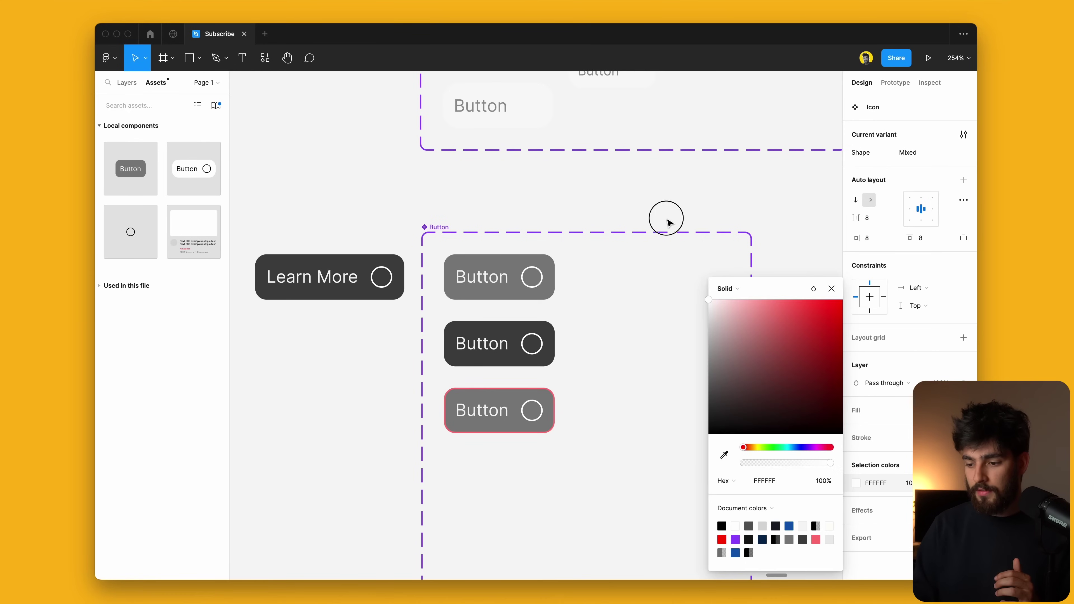
{"action": "left_click", "coordinate": [321, 384]}
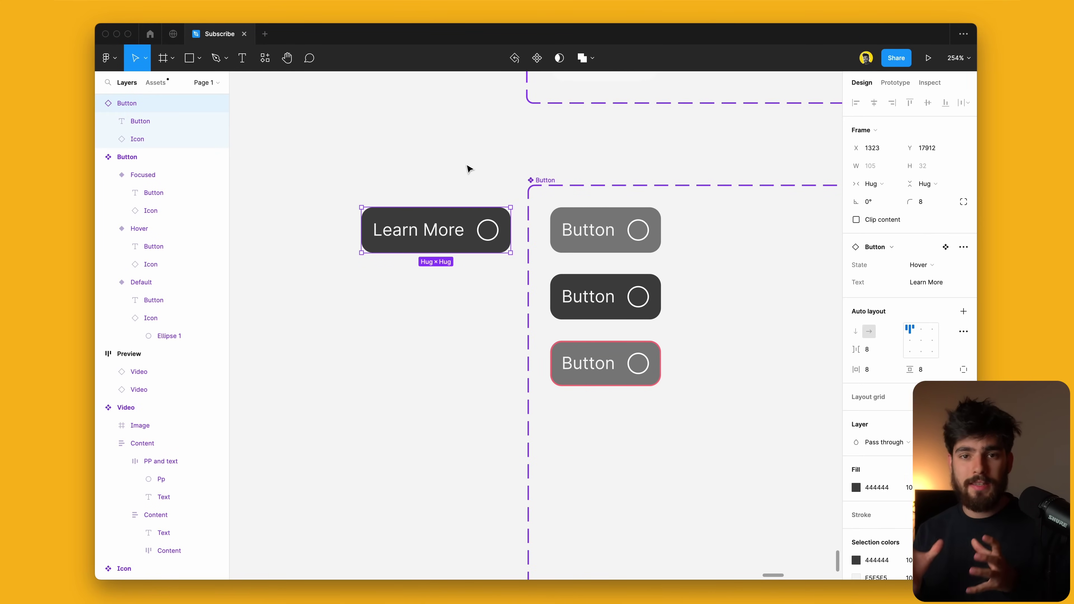
Change the Learn More button's icon Shape to Square
{"action": "double_click", "coordinate": [487, 238]}
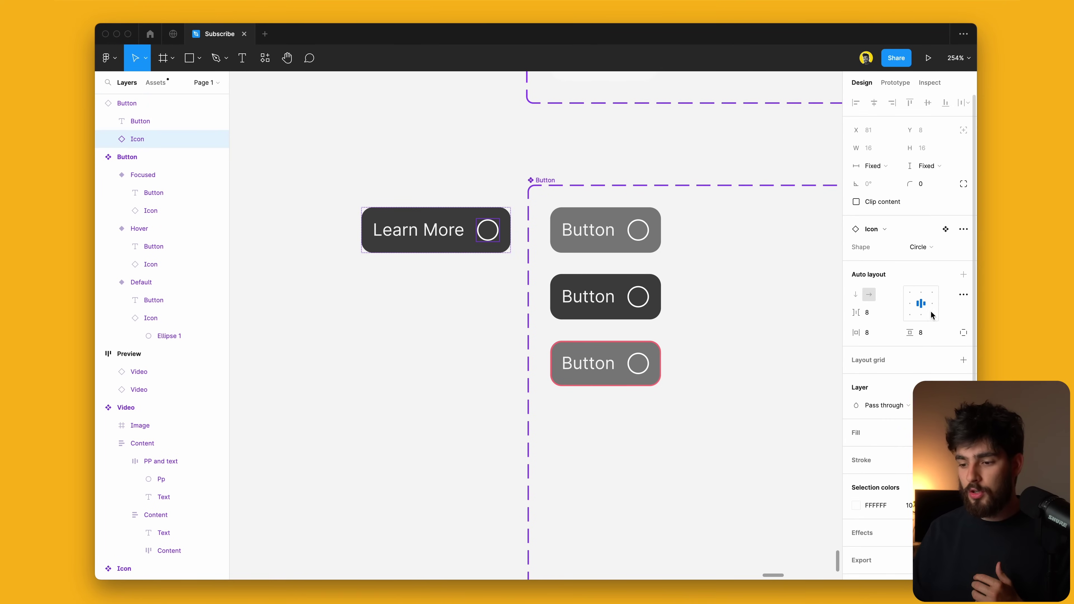
{"action": "left_click", "coordinate": [936, 249]}
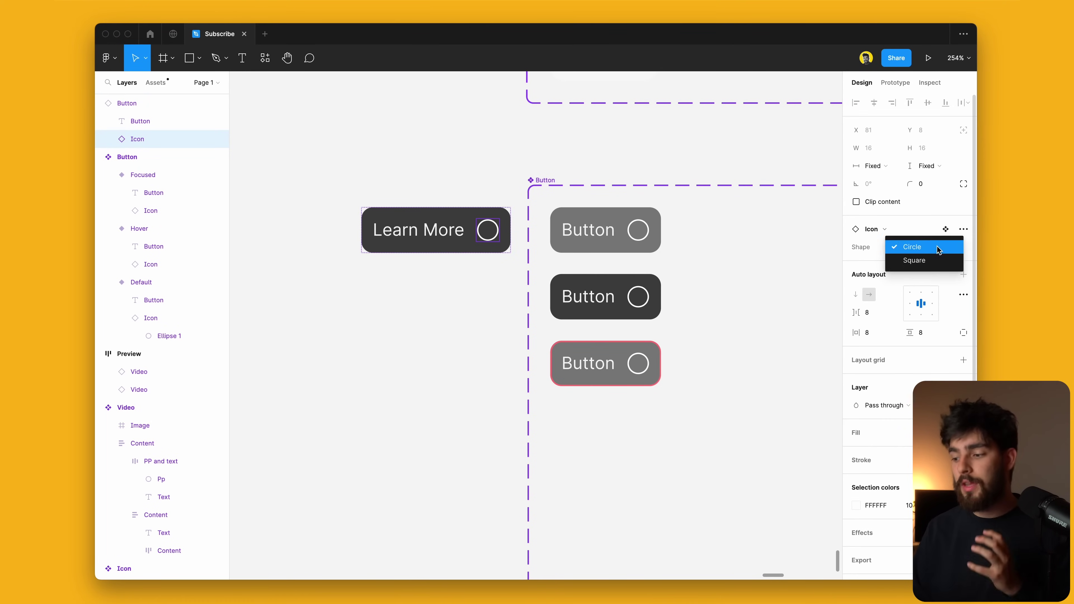
{"action": "left_click", "coordinate": [933, 259]}
{"action": "left_click", "coordinate": [396, 333]}
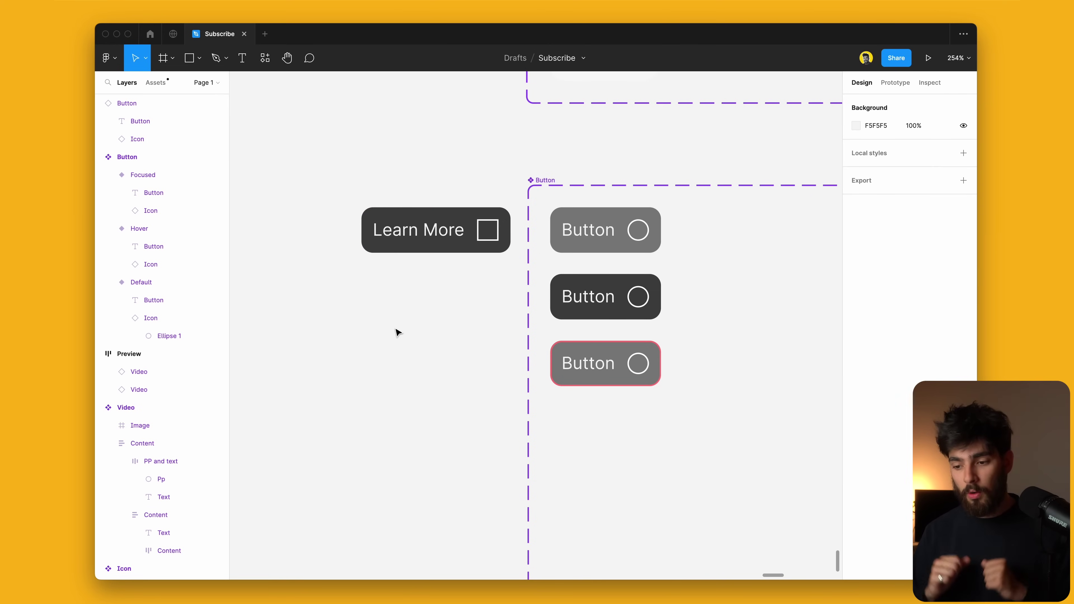
{"action": "scroll", "coordinate": [396, 332], "scroll_direction": "up", "scroll_amount": 5}
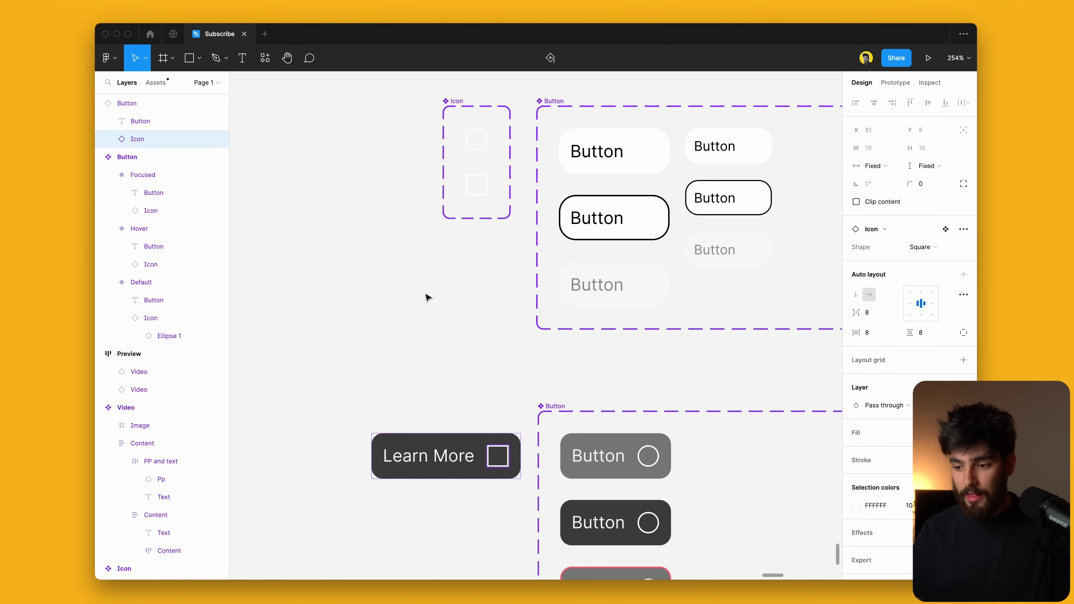
{"action": "key", "text": "ctrl+z"}
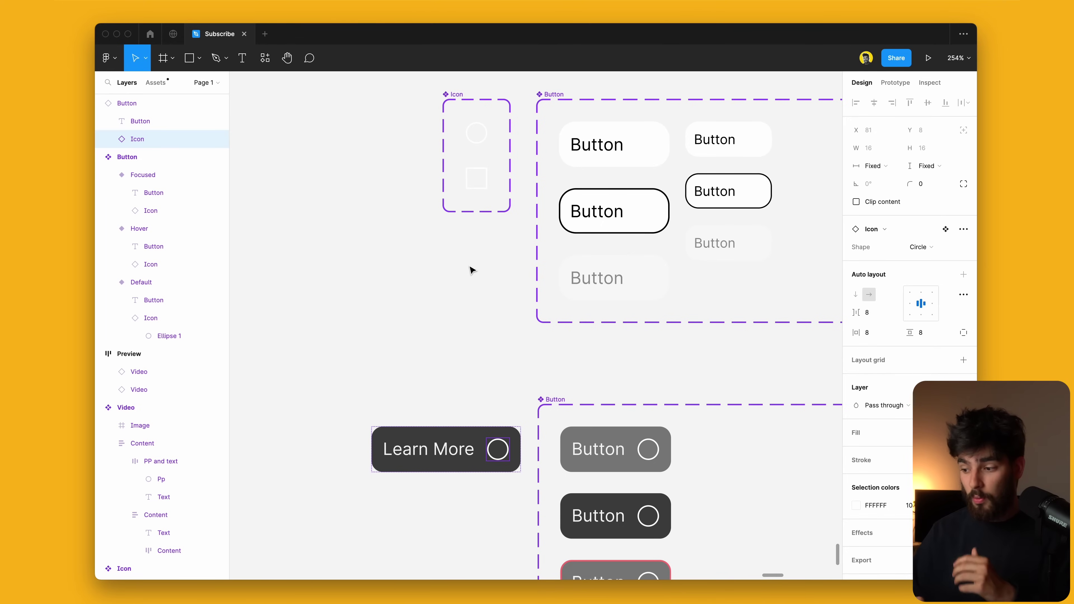
{"action": "left_click", "coordinate": [921, 247]}
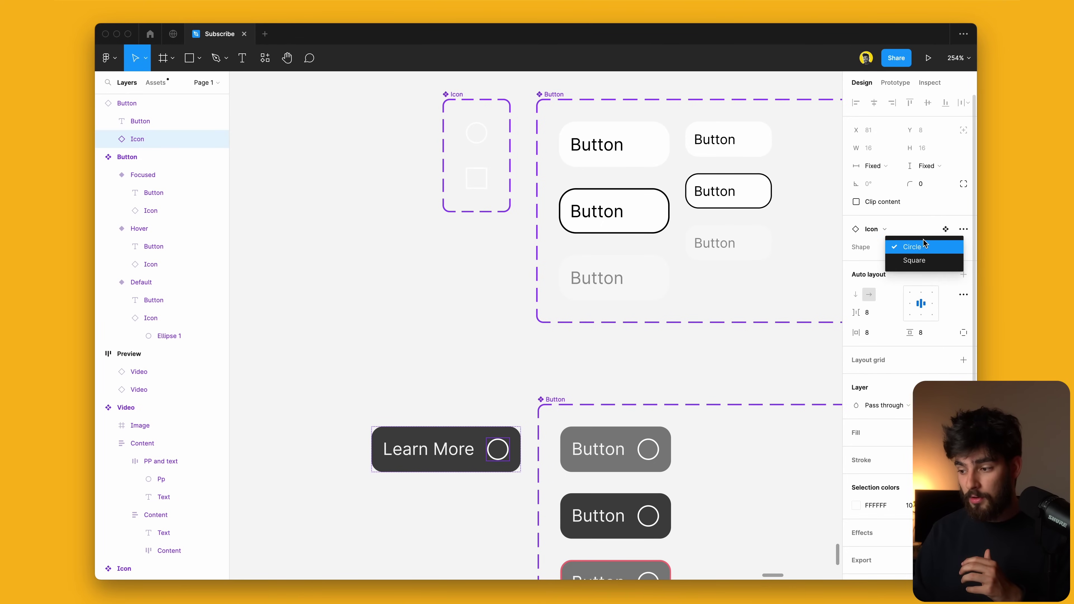
{"action": "left_click", "coordinate": [920, 261]}
{"action": "left_click", "coordinate": [477, 397]}
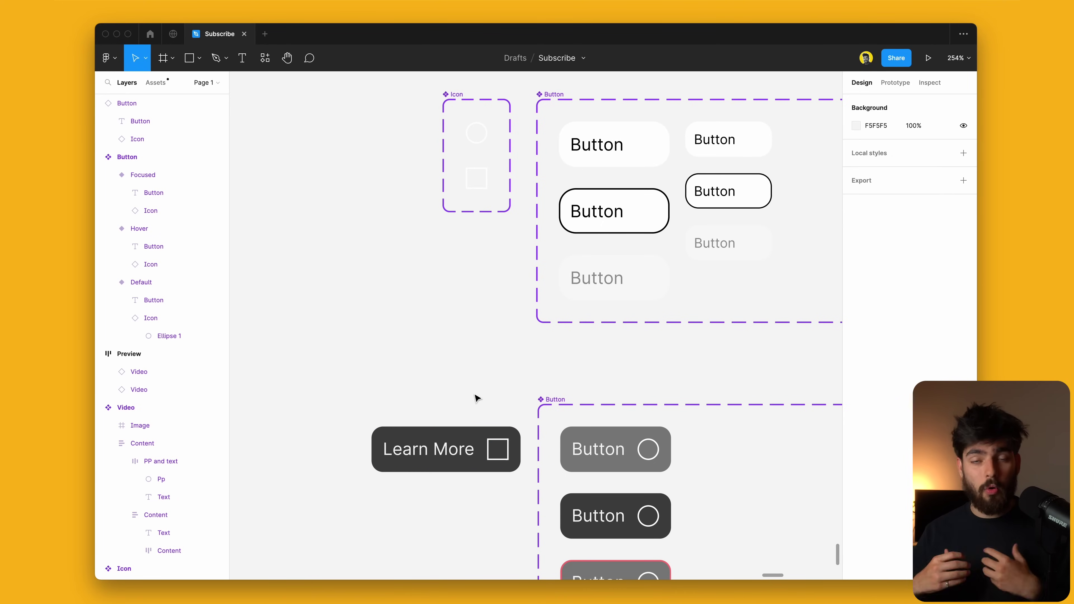
Select the circle icons in the Default, Hover and Focused button variants
{"action": "left_click", "coordinate": [482, 133]}
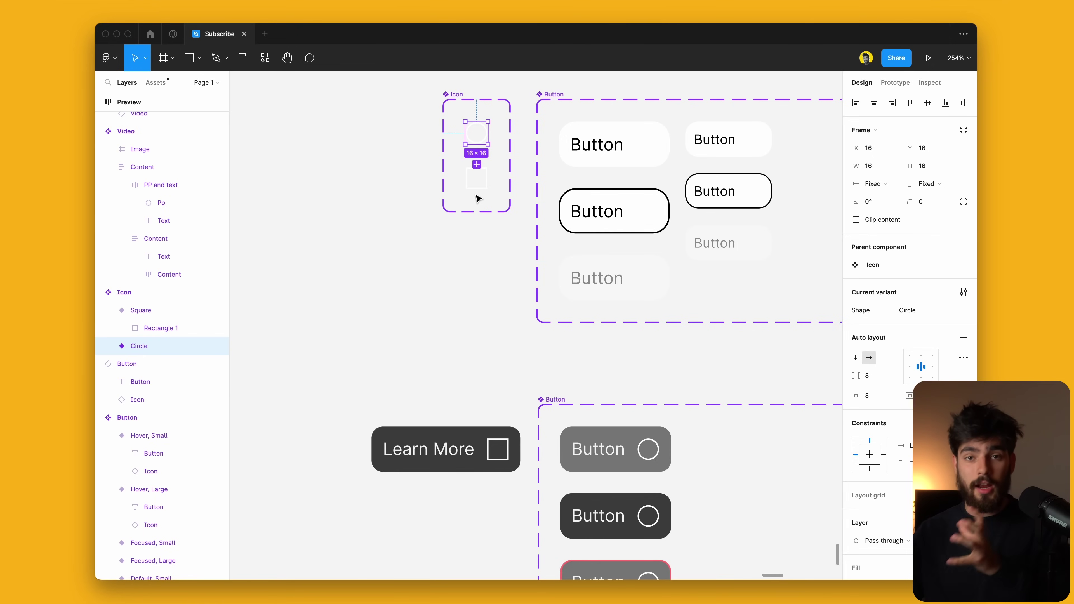
{"action": "left_click", "coordinate": [480, 451]}
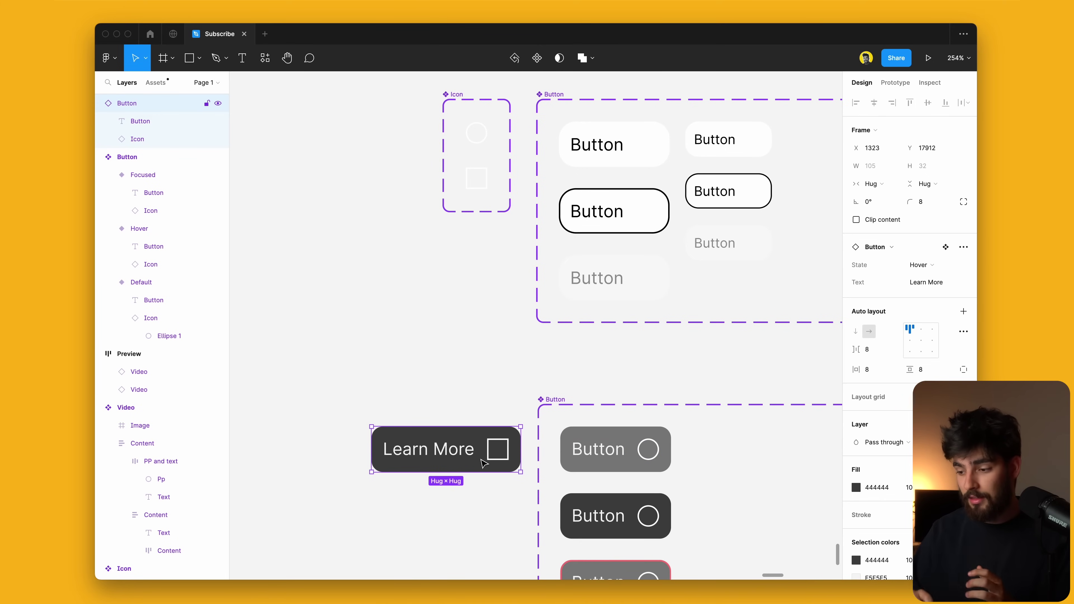
{"action": "scroll", "coordinate": [482, 463], "scroll_direction": "down", "scroll_amount": 5}
{"action": "double_click", "coordinate": [613, 284]}
{"action": "left_click", "coordinate": [611, 343], "text": "shift"}
{"action": "left_click", "coordinate": [611, 409], "text": "shift"}
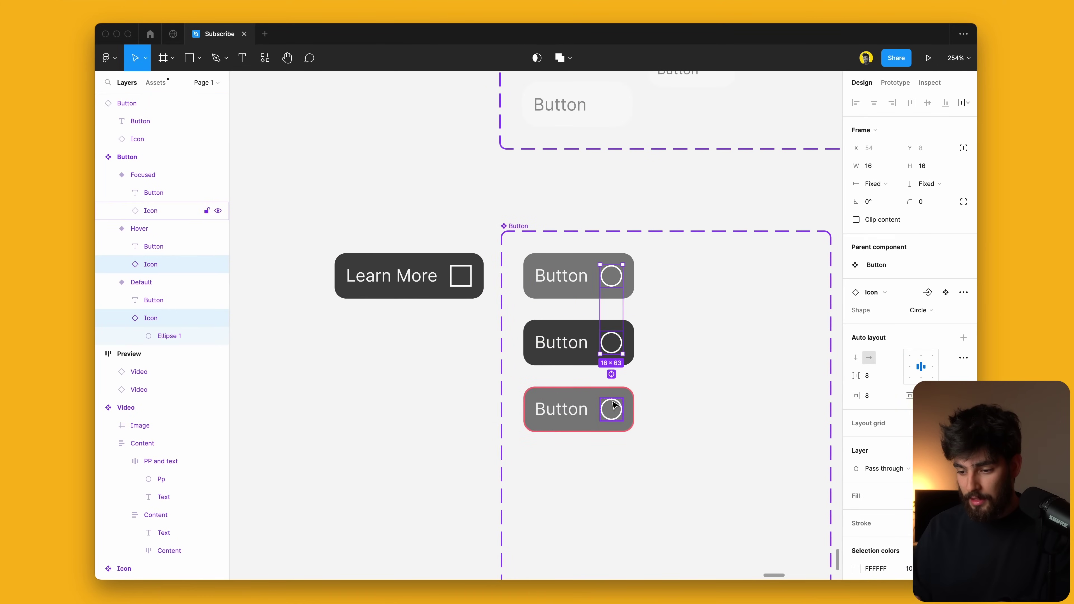
Create an instance swap property named Icon for the selected variant icons
{"action": "left_click", "coordinate": [927, 292]}
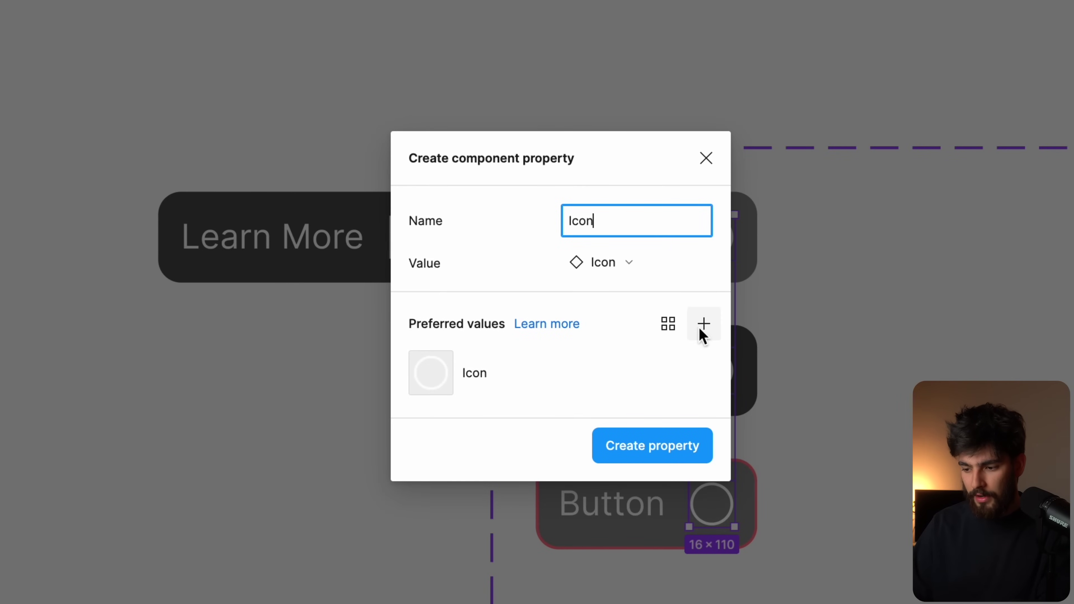
{"action": "left_click", "coordinate": [663, 446]}
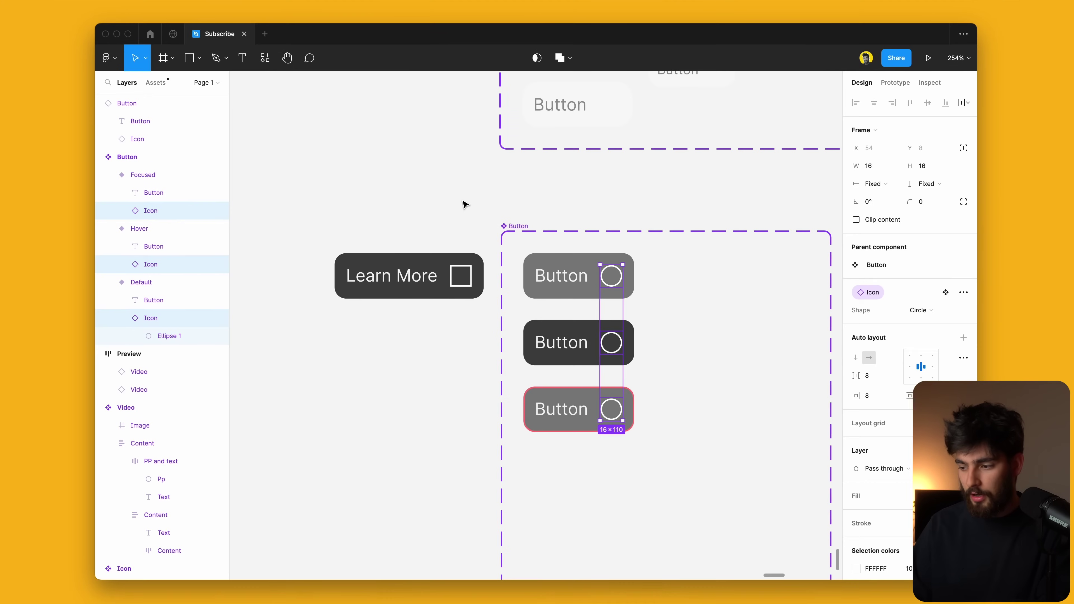
{"action": "scroll", "coordinate": [486, 203], "scroll_direction": "up", "scroll_amount": 5}
Pull Circle out as Icon/Circle and rename the remaining Icon component Icon/Square with auto layout
{"action": "left_click", "coordinate": [521, 203]}
{"action": "left_click_drag", "start_coordinate": [440, 206], "coordinate": [452, 209]}
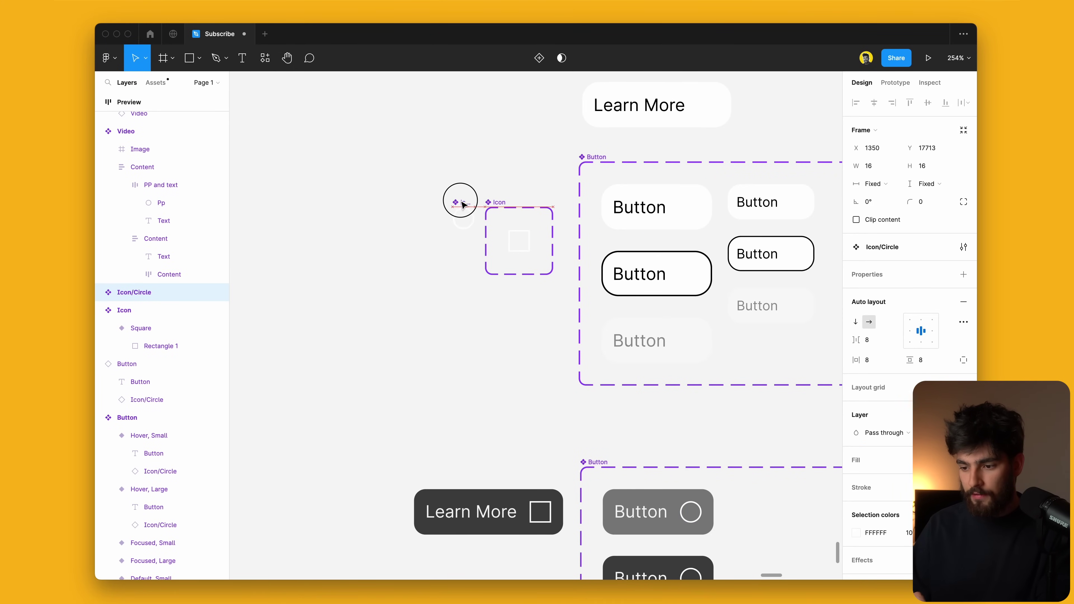
{"action": "left_click", "coordinate": [473, 197]}
{"action": "scroll", "coordinate": [472, 196], "scroll_direction": "up", "scroll_amount": 5}
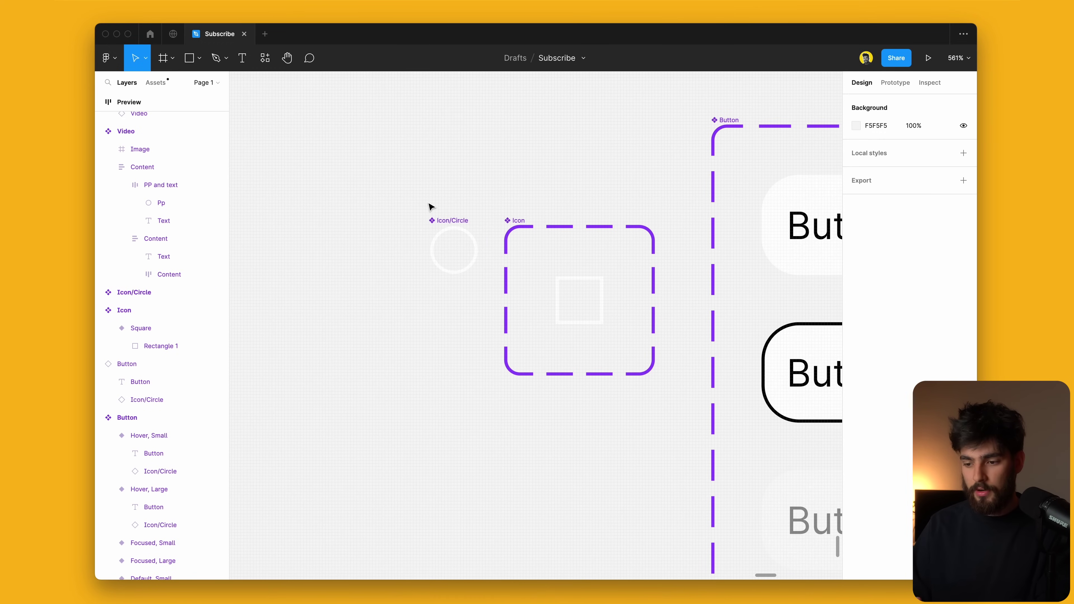
{"action": "left_click", "coordinate": [442, 221]}
{"action": "left_click", "coordinate": [518, 223]}
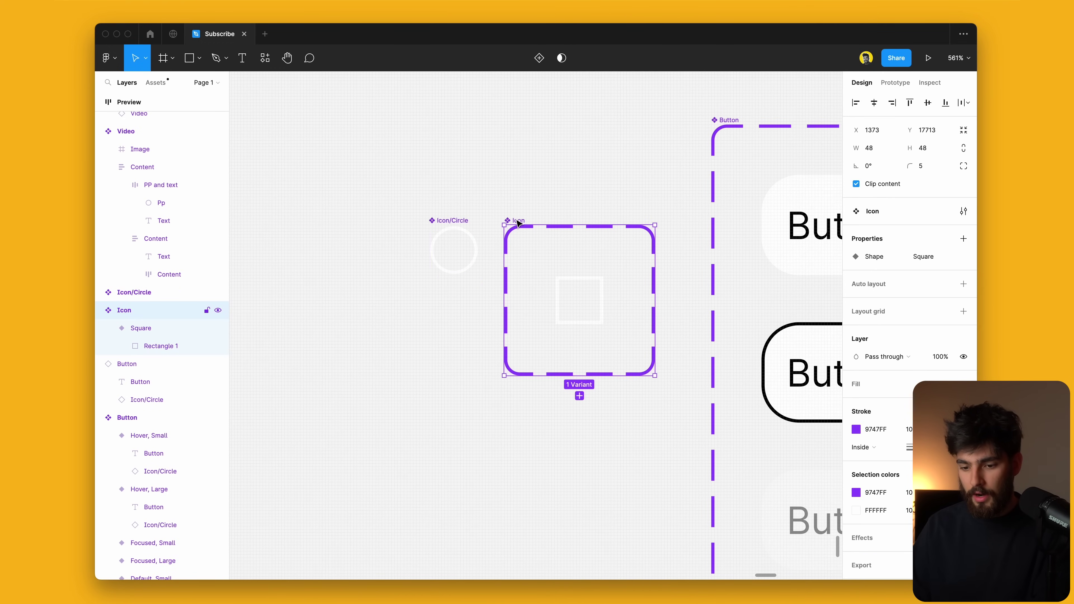
{"action": "key", "text": "super+r"}
{"action": "type", "text": "Icon/Sq"}
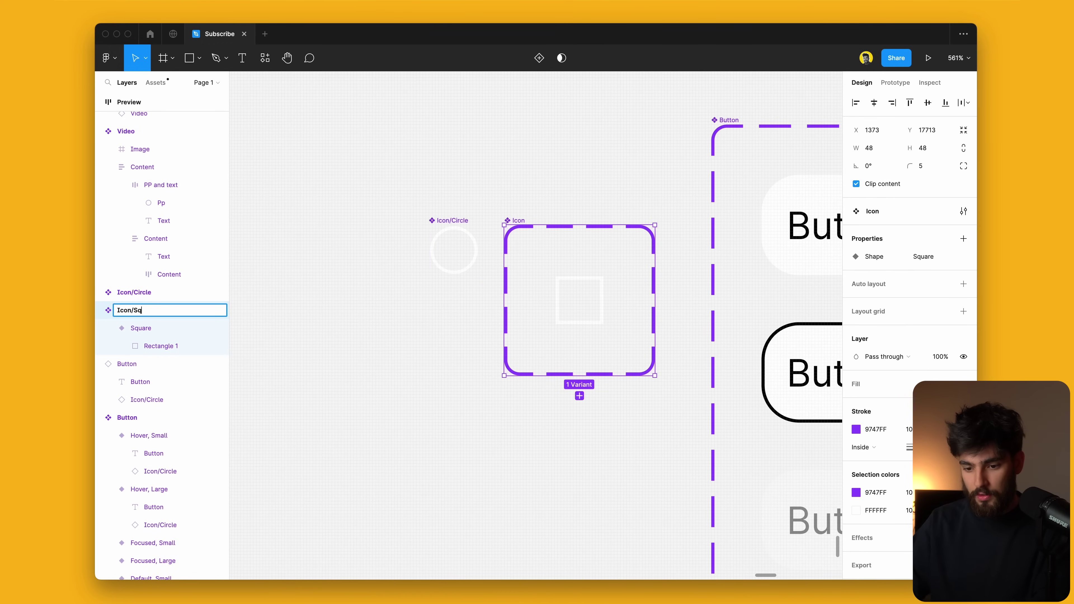
{"action": "type", "text": "uare"}
{"action": "key", "text": "Return"}
{"action": "key", "text": "shift+a"}
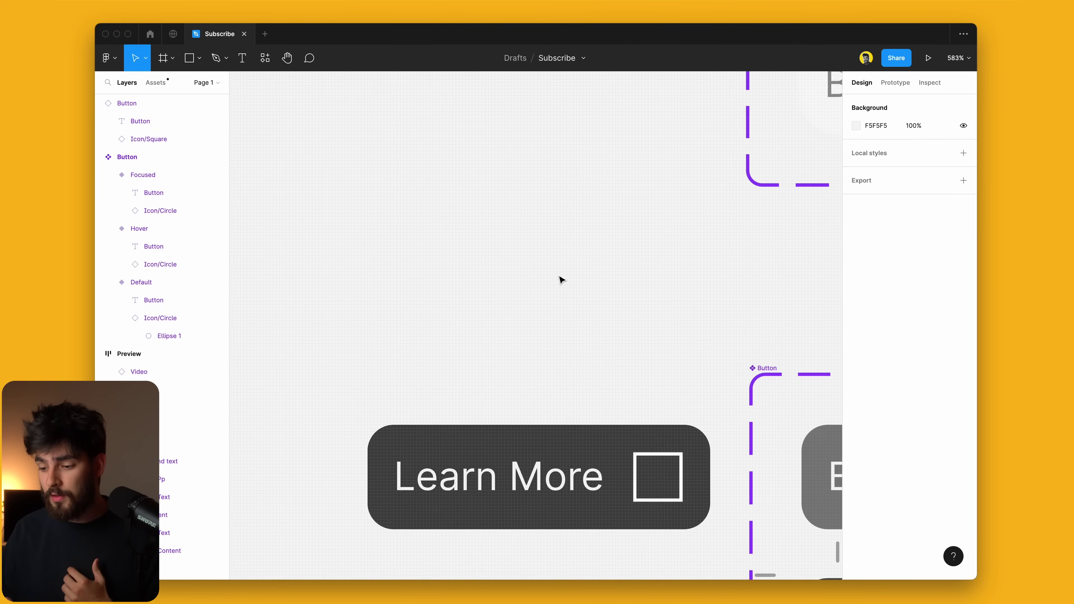
Set the Learn More instance's Icon swap property to Circle, keeping its State at Hover
{"action": "left_click", "coordinate": [575, 432]}
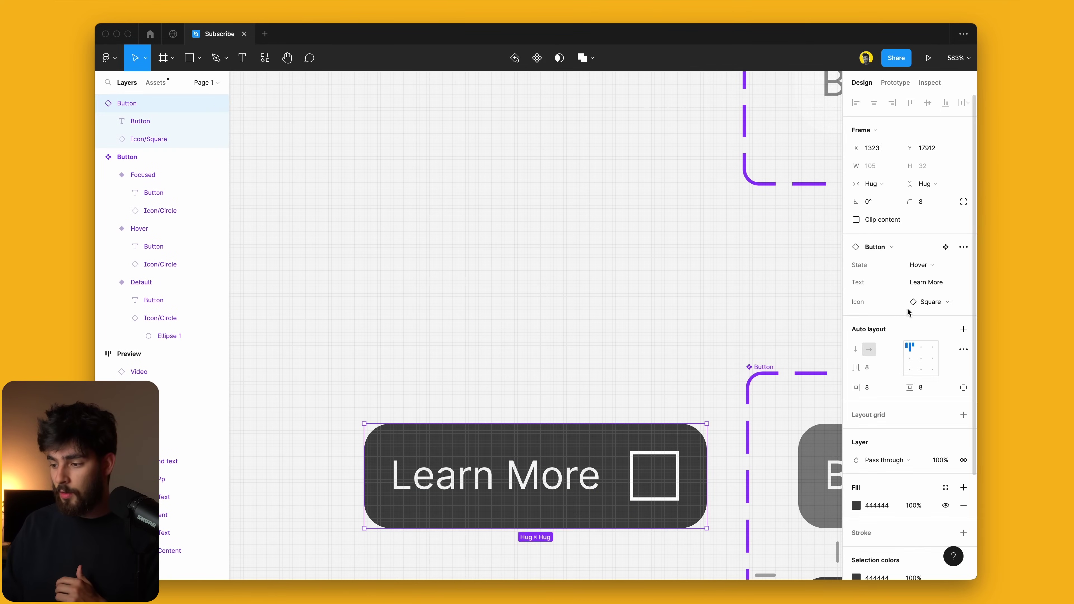
{"action": "left_click", "coordinate": [927, 301]}
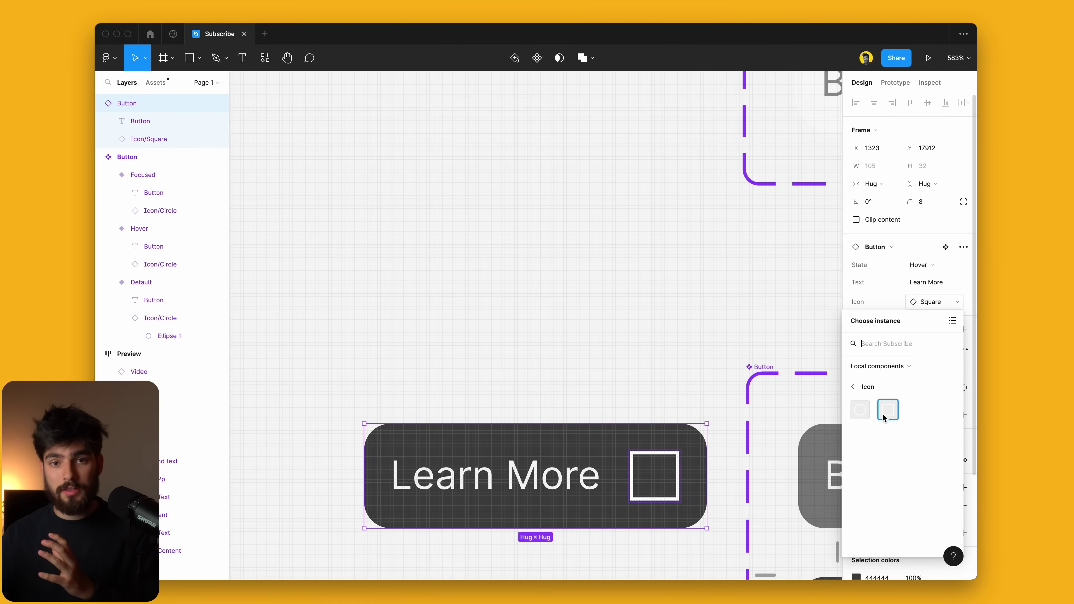
{"action": "left_click", "coordinate": [861, 410]}
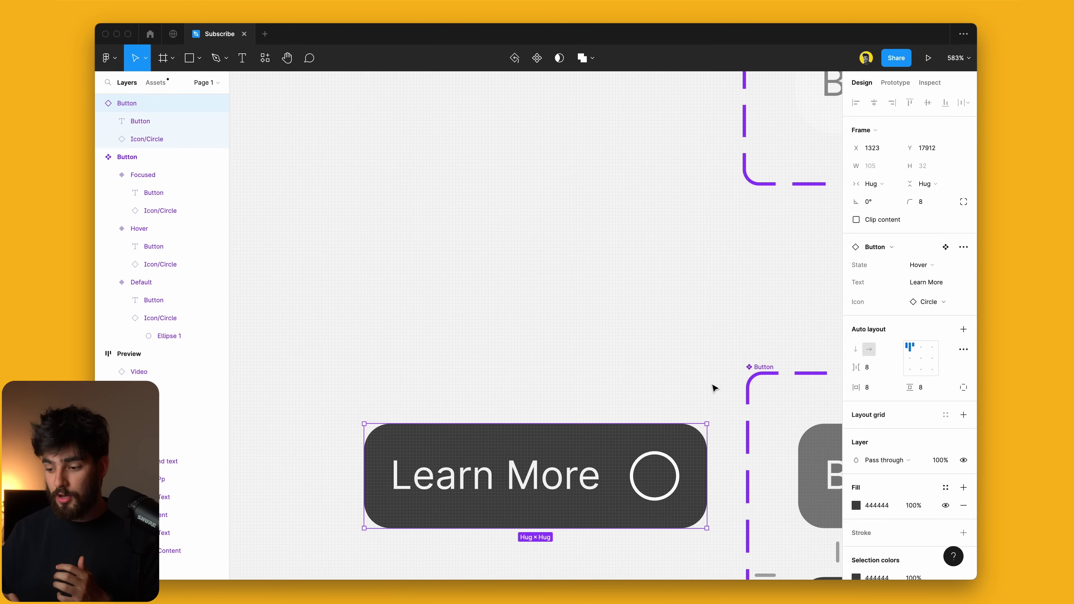
{"action": "left_click", "coordinate": [677, 383]}
{"action": "scroll", "coordinate": [639, 381], "scroll_direction": "down", "scroll_amount": 5}
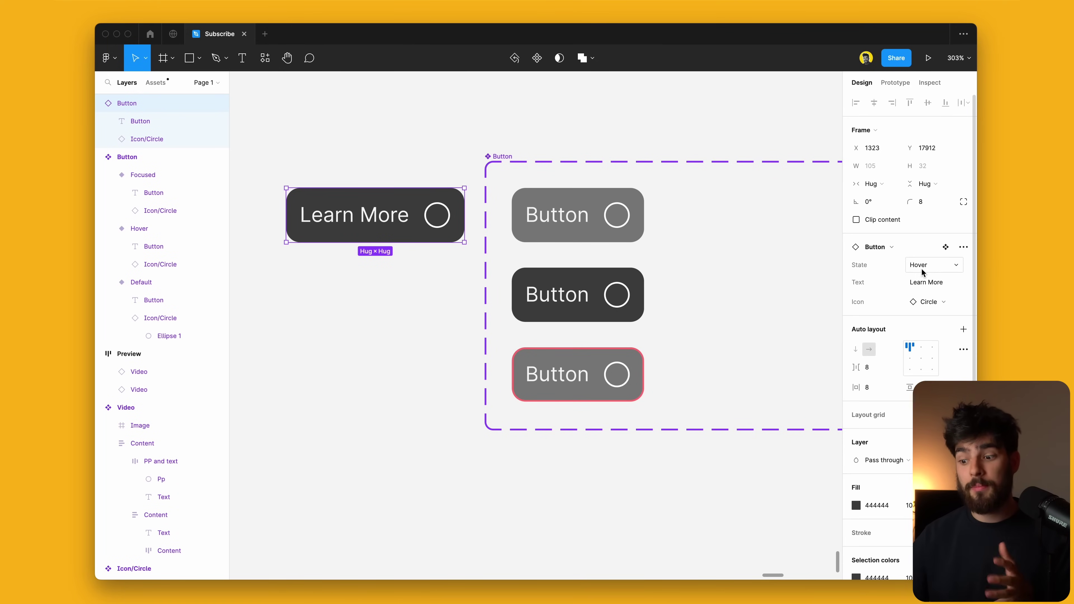
{"action": "left_click", "coordinate": [922, 269]}
{"action": "left_click", "coordinate": [915, 282]}
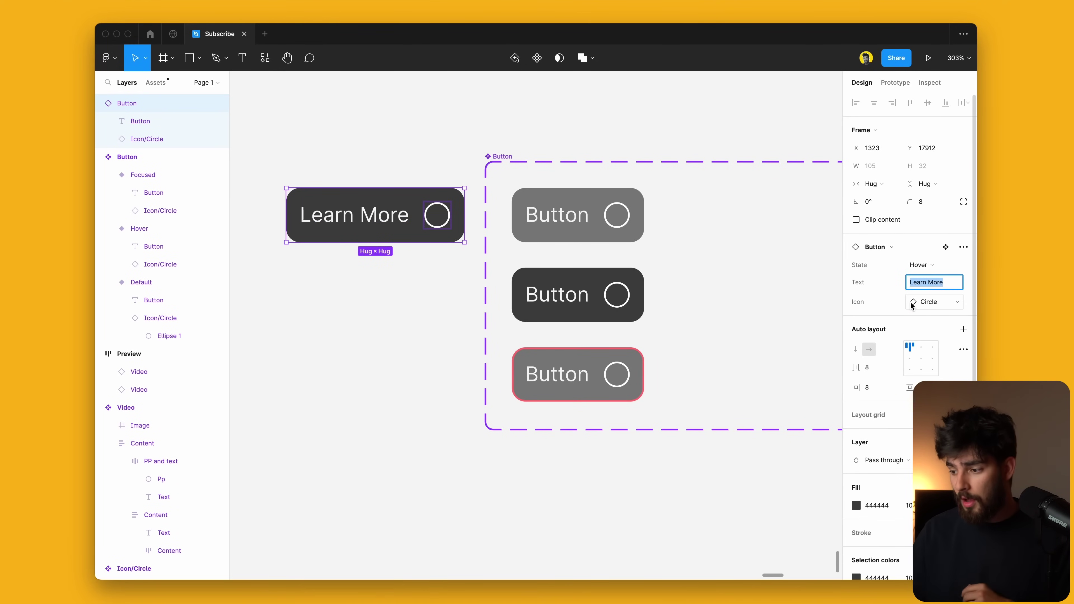
{"action": "left_click", "coordinate": [432, 365]}
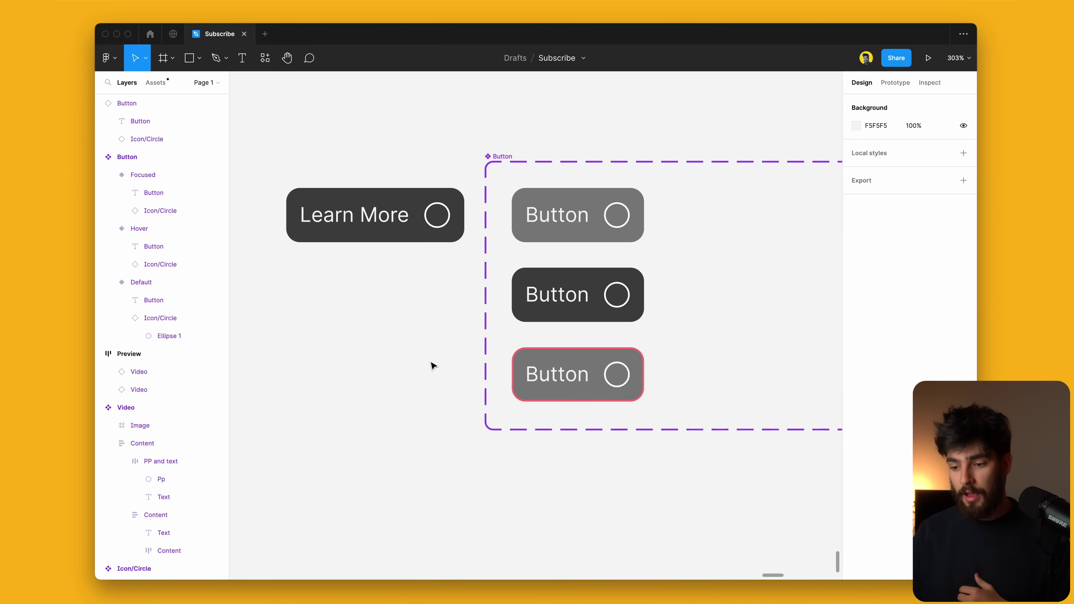
Add a Visibility Icon boolean property to the variant icons and test it on Learn More
{"action": "left_click", "coordinate": [617, 215], "text": "super"}
{"action": "left_click", "coordinate": [616, 294], "text": "shift+super"}
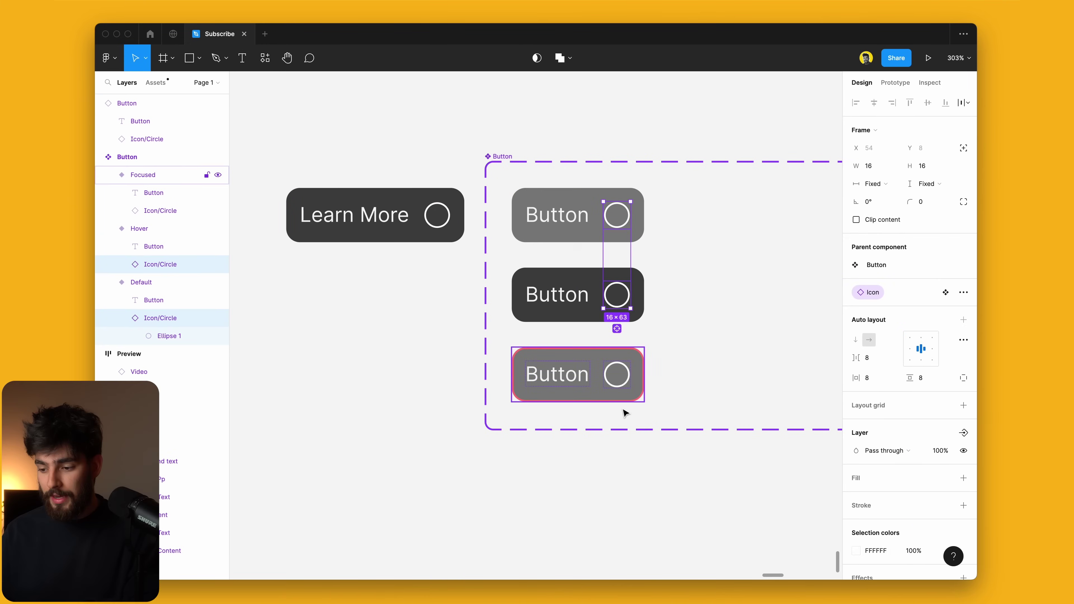
{"action": "left_click", "coordinate": [616, 374], "text": "shift+super"}
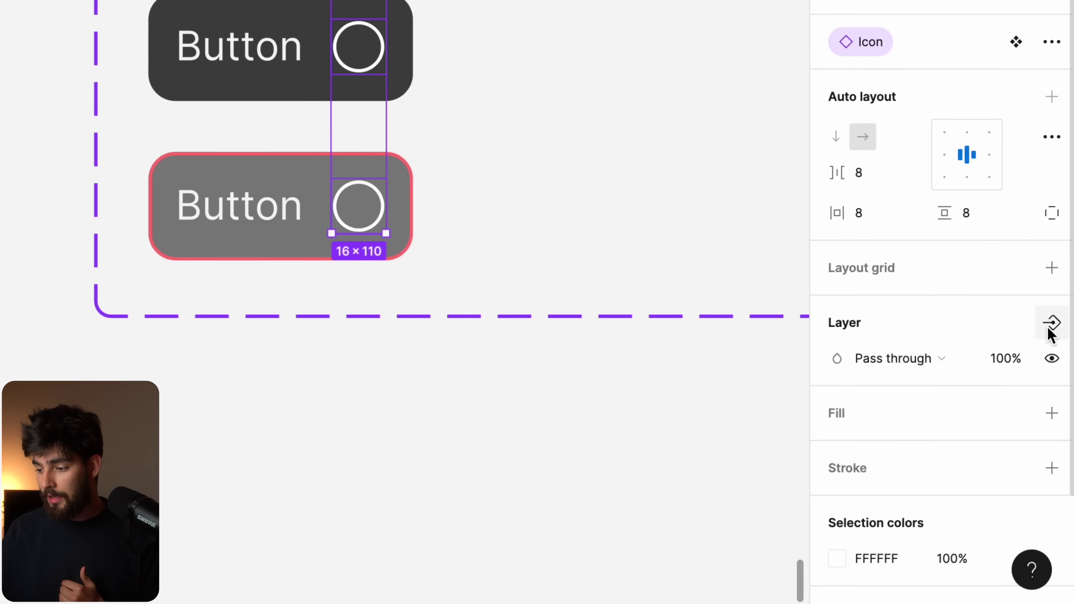
{"action": "left_click", "coordinate": [1058, 323]}
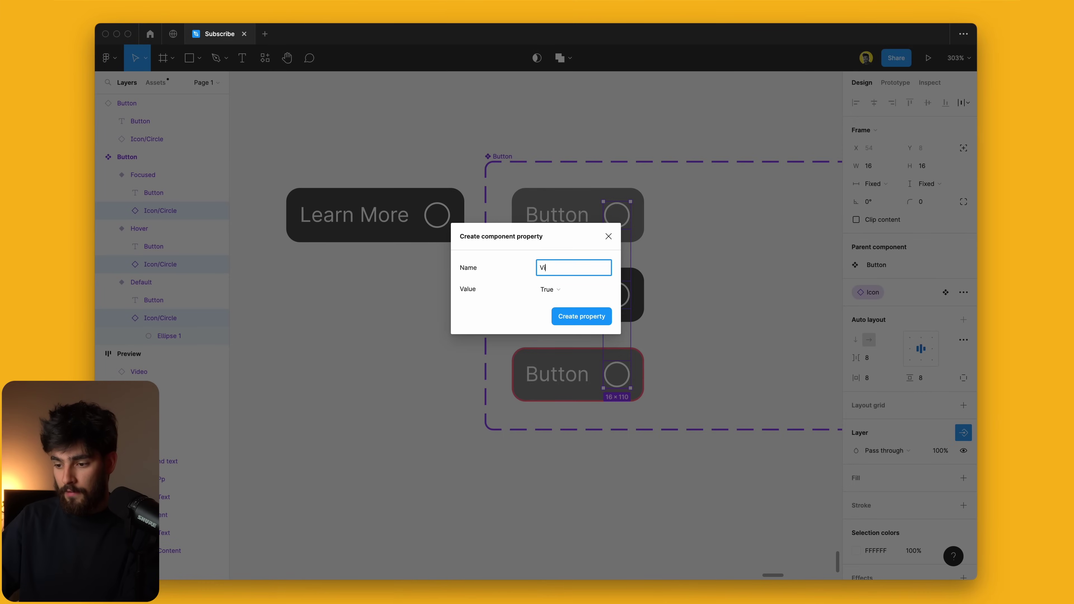
{"action": "type", "text": "Visibility Icon"}
{"action": "key", "text": "Return"}
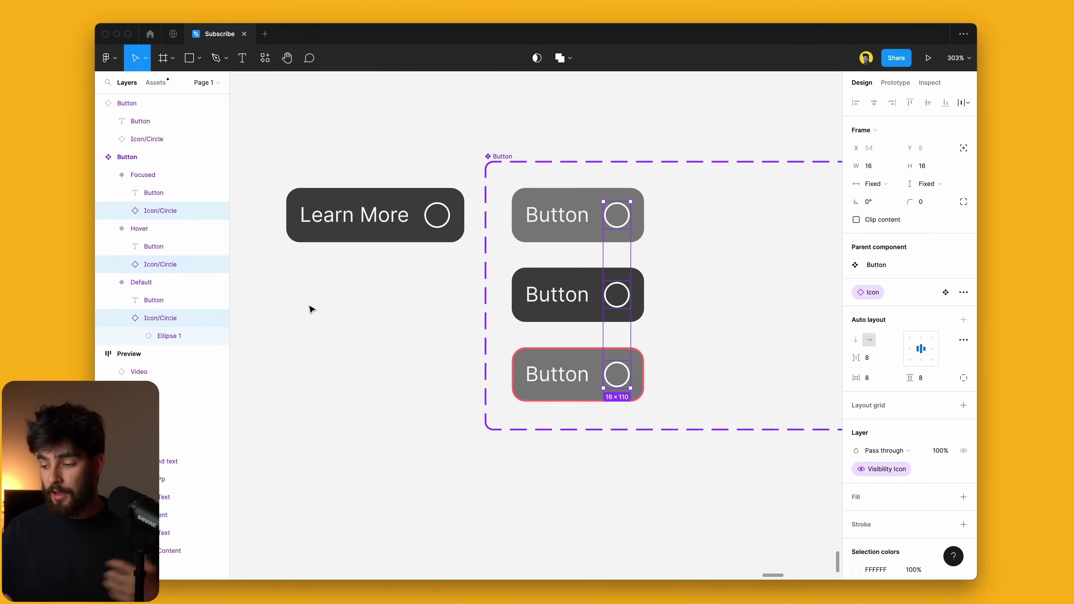
{"action": "double_click", "coordinate": [439, 220]}
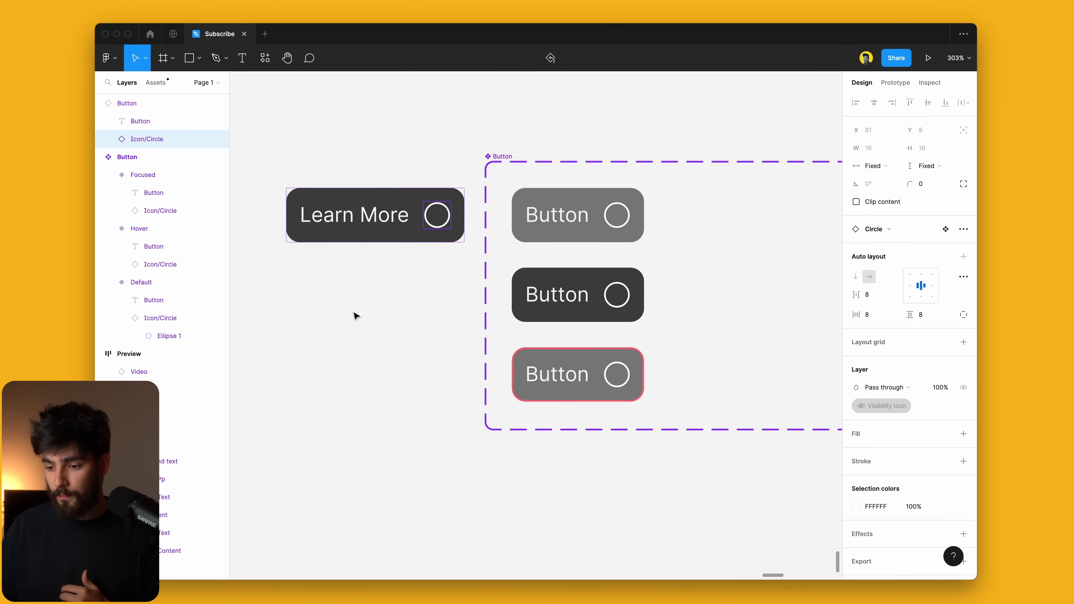
{"action": "left_click", "coordinate": [415, 240]}
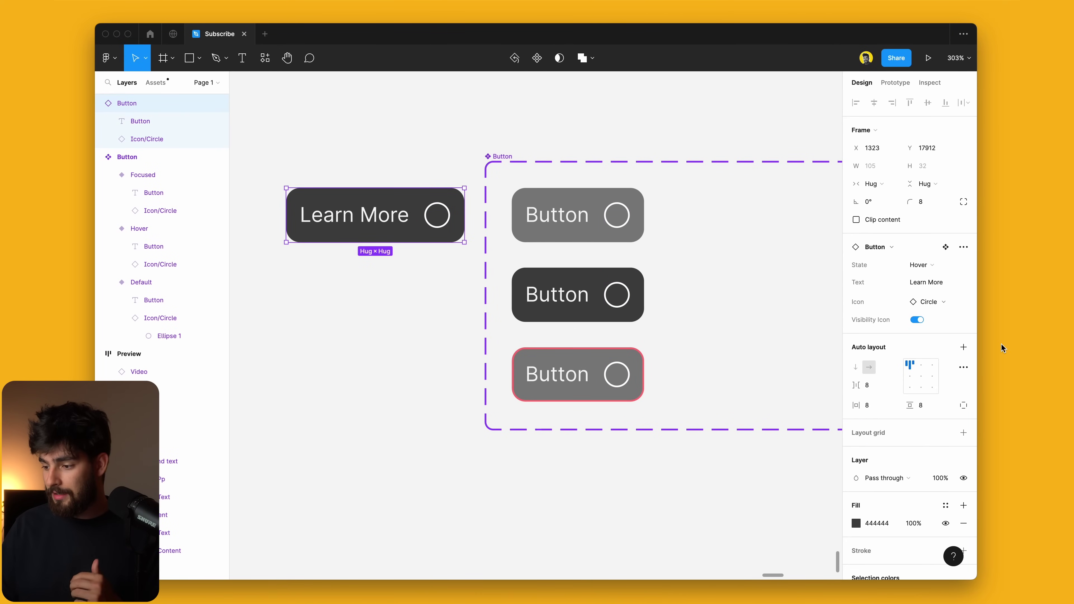
{"action": "left_click", "coordinate": [918, 320]}
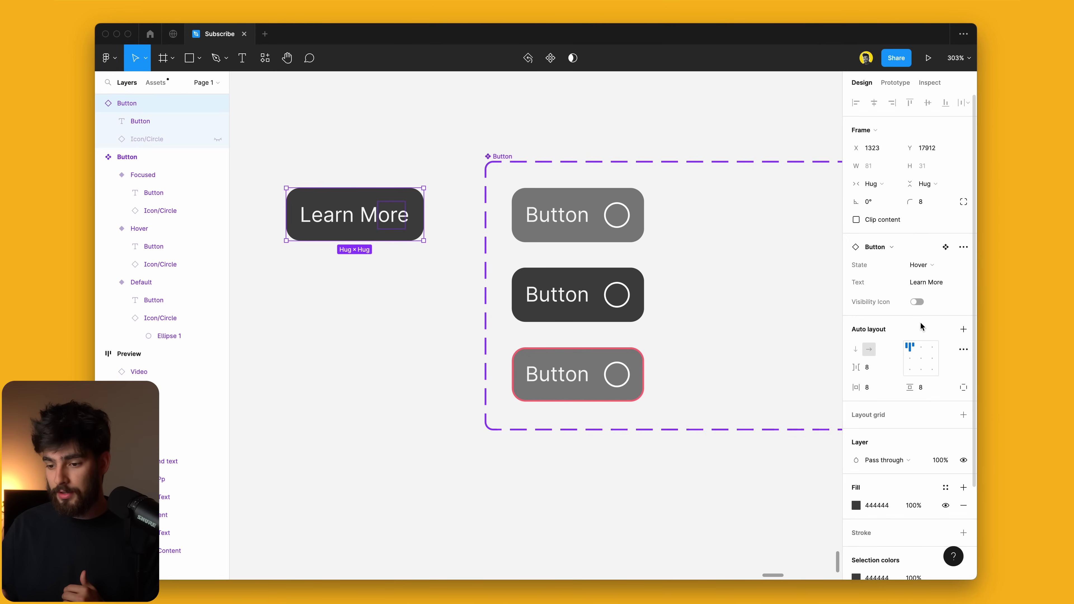
{"action": "left_click", "coordinate": [918, 302]}
Add a Visibility Text boolean property to the labels and toggle both on Learn More, leaving them shown
{"action": "double_click", "coordinate": [378, 222]}
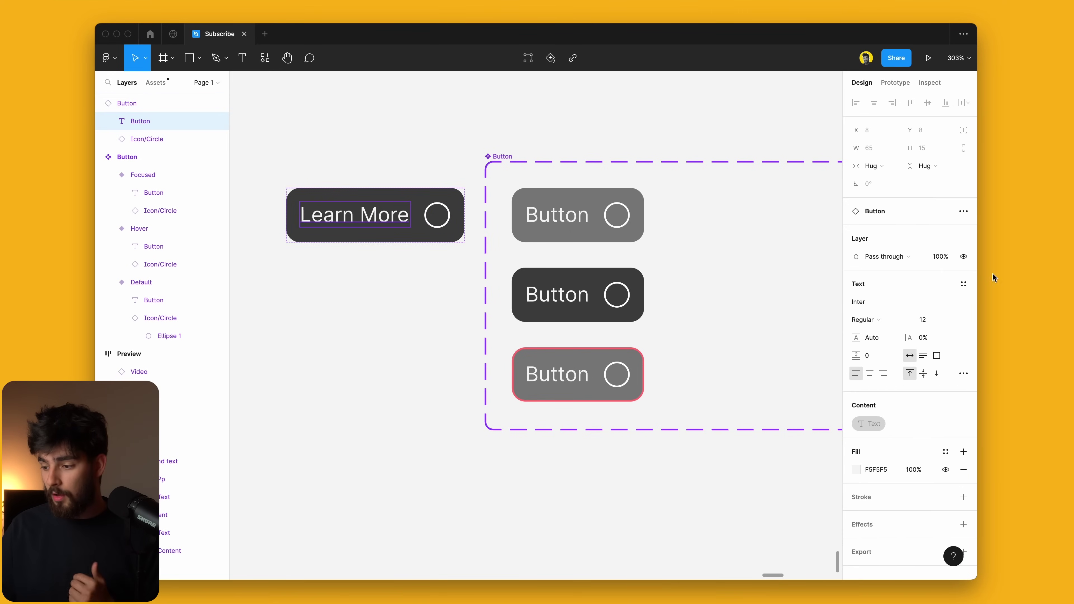
{"action": "key", "text": "ctrl+z"}
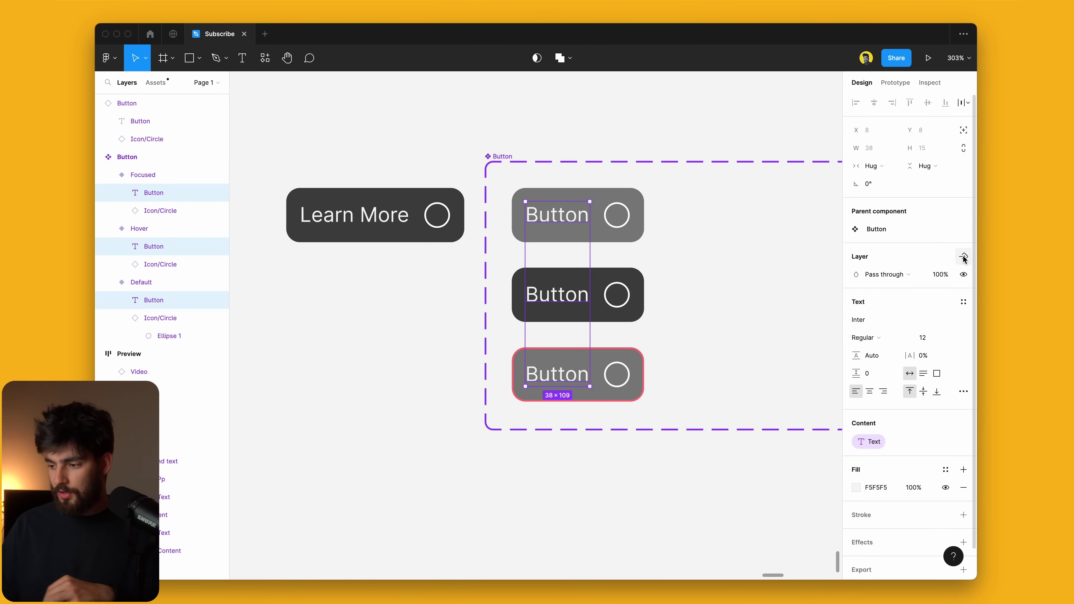
{"action": "left_click", "coordinate": [963, 255]}
{"action": "left_click", "coordinate": [903, 303]}
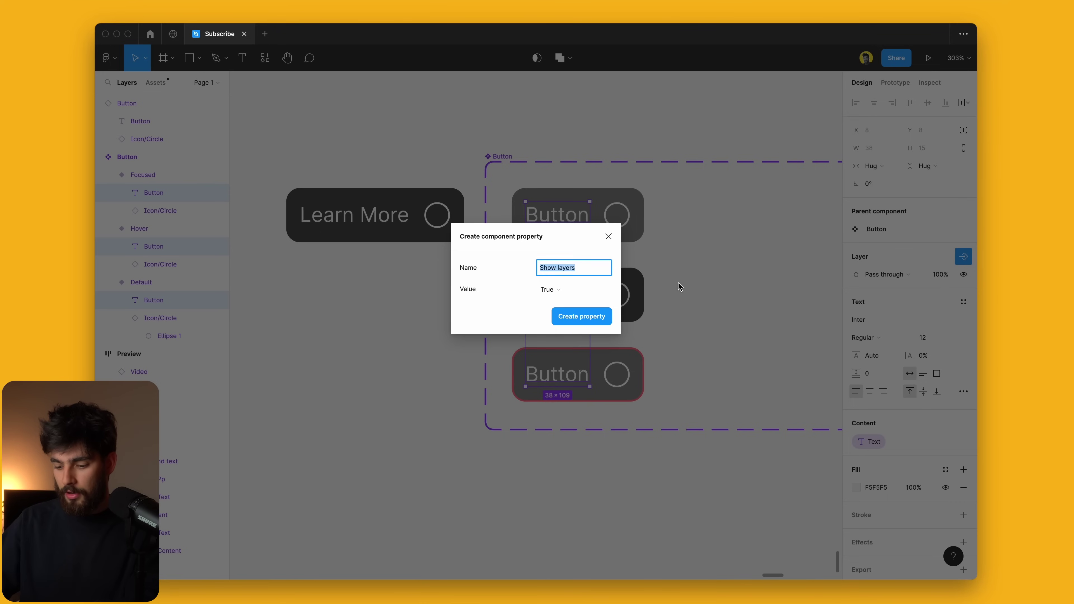
{"action": "type", "text": "Visibility Te"}
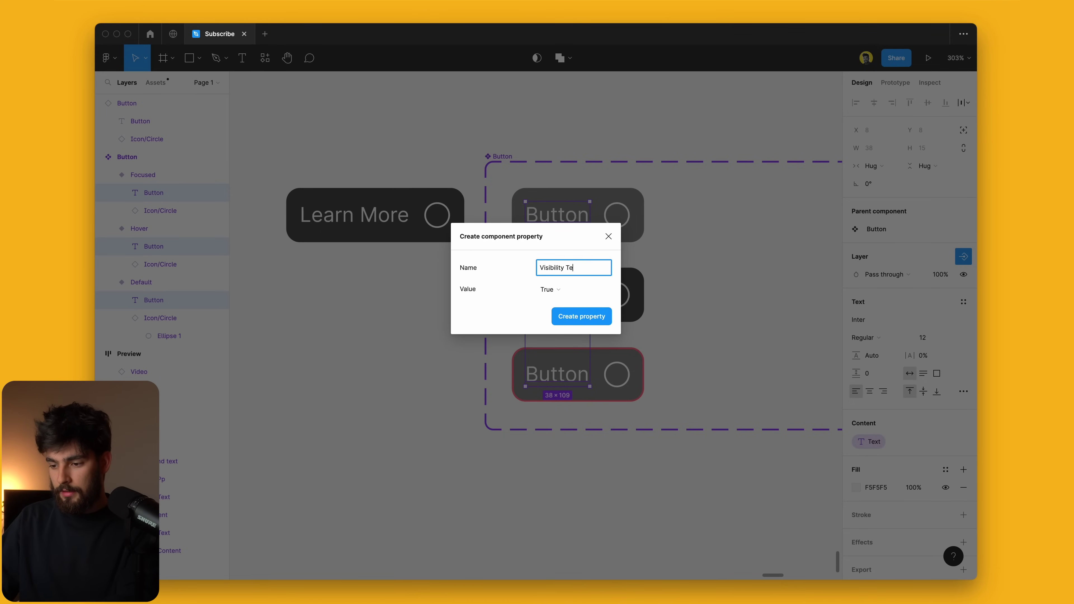
{"action": "type", "text": "xt"}
{"action": "key", "text": "Return"}
{"action": "left_click", "coordinate": [359, 228]}
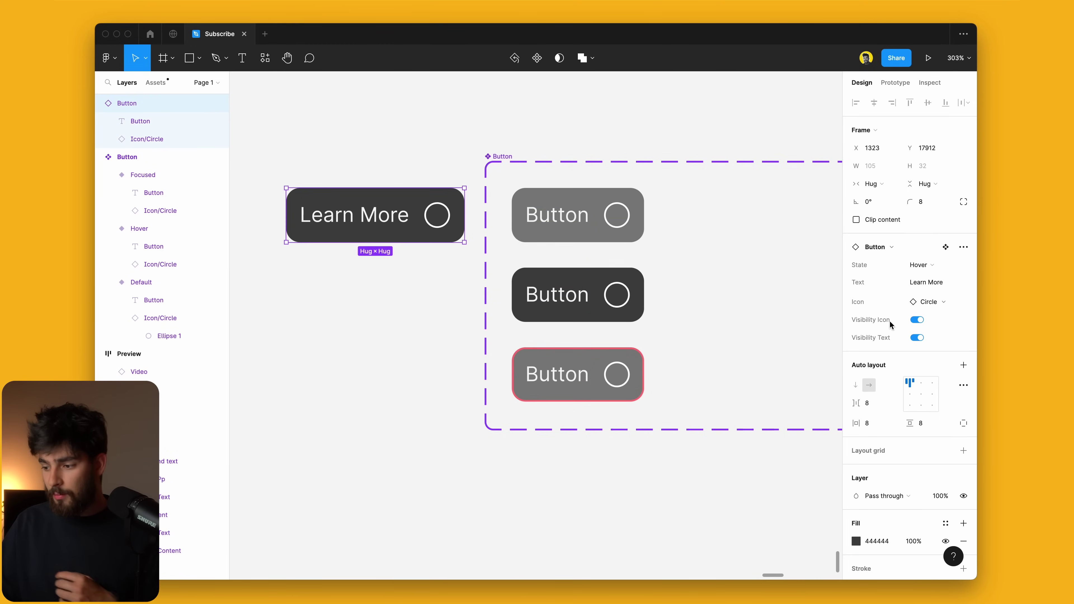
{"action": "left_click", "coordinate": [918, 338]}
{"action": "left_click", "coordinate": [919, 319]}
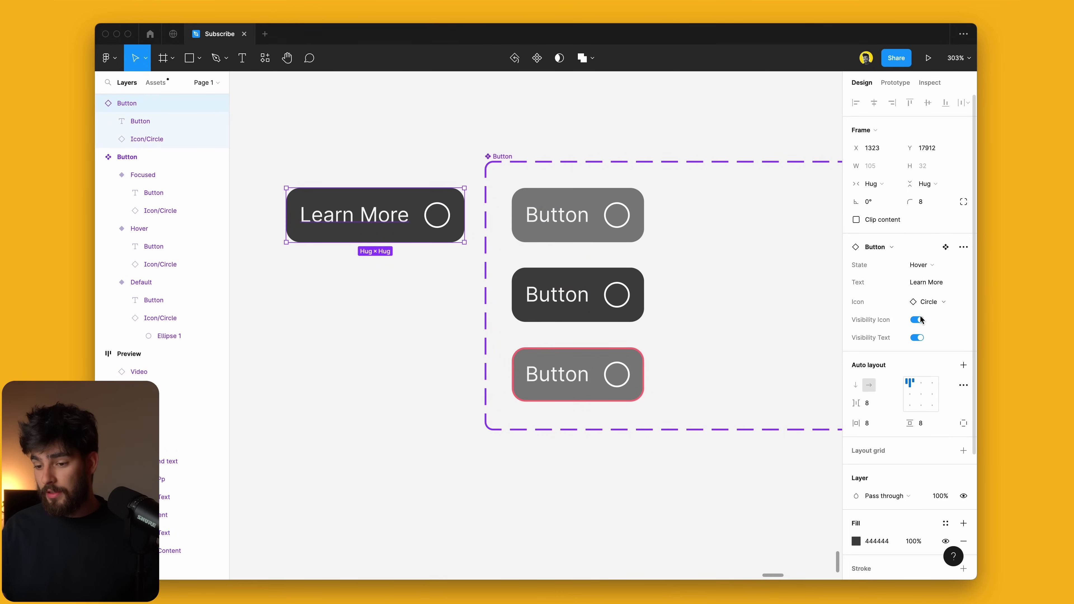
{"action": "left_click", "coordinate": [919, 320]}
{"action": "left_click", "coordinate": [917, 302]}
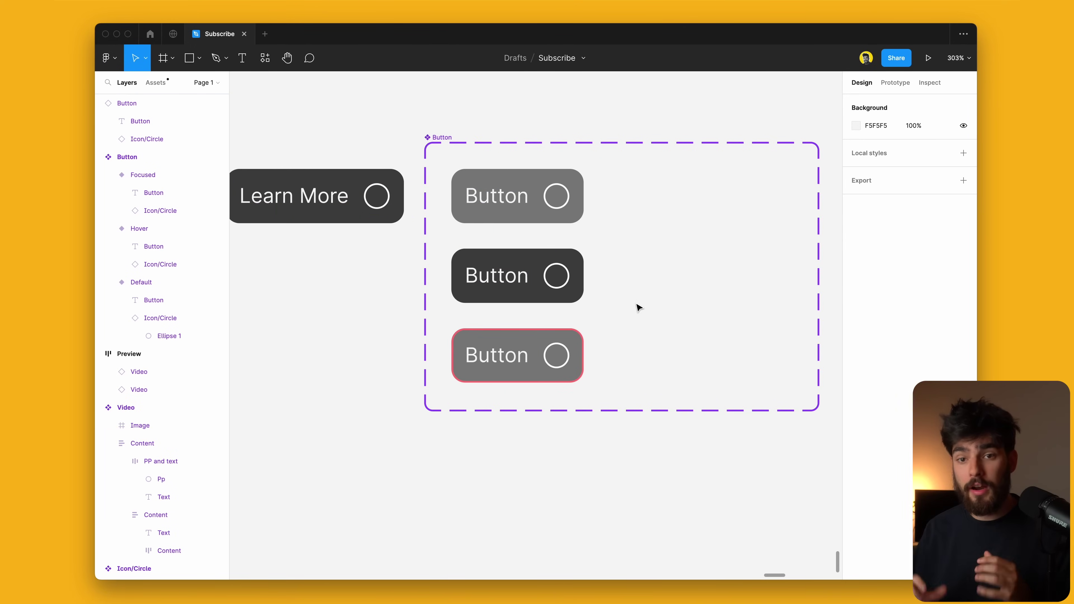
{"action": "scroll", "coordinate": [638, 307], "scroll_direction": "right", "scroll_amount": 2}
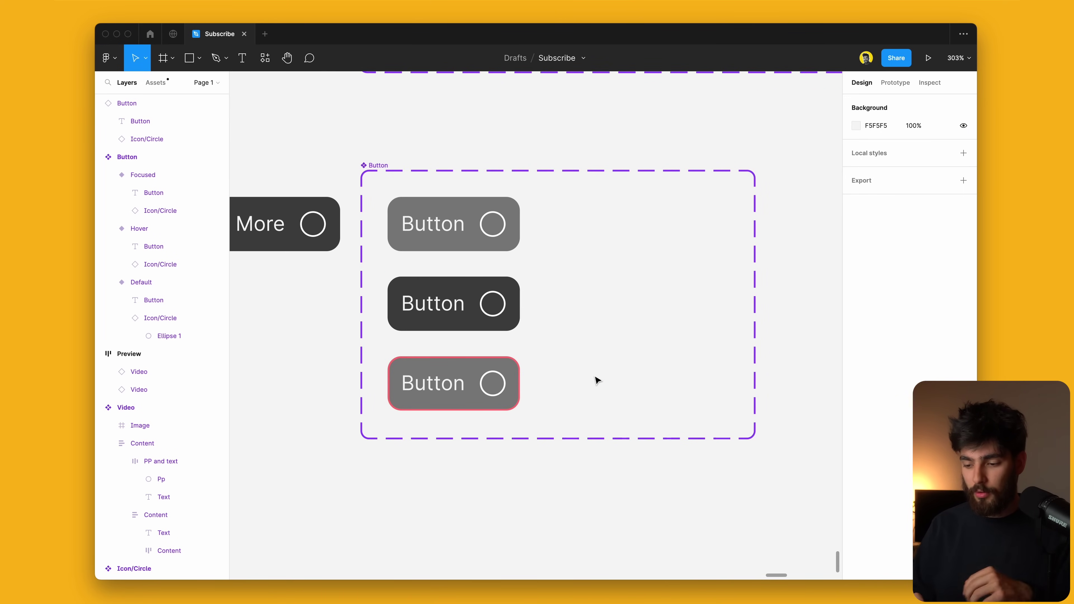
Duplicate the three Button variants to the right and scale the copies to 0.75x
{"action": "left_click_drag", "start_coordinate": [579, 447], "coordinate": [374, 181]}
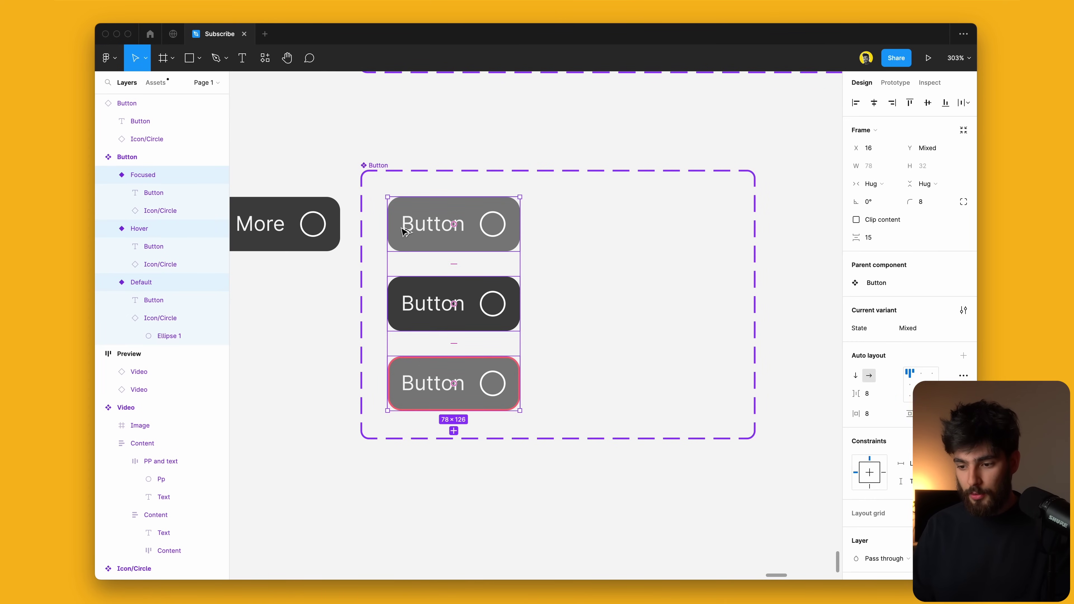
{"action": "left_click_drag", "start_coordinate": [408, 238], "coordinate": [552, 237]}
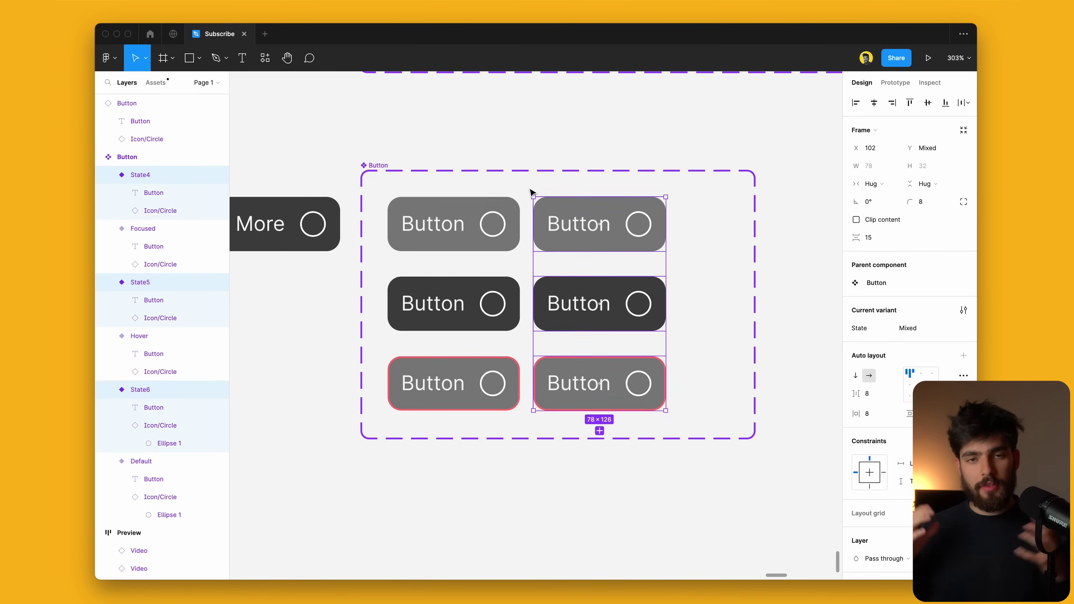
{"action": "key", "text": "k"}
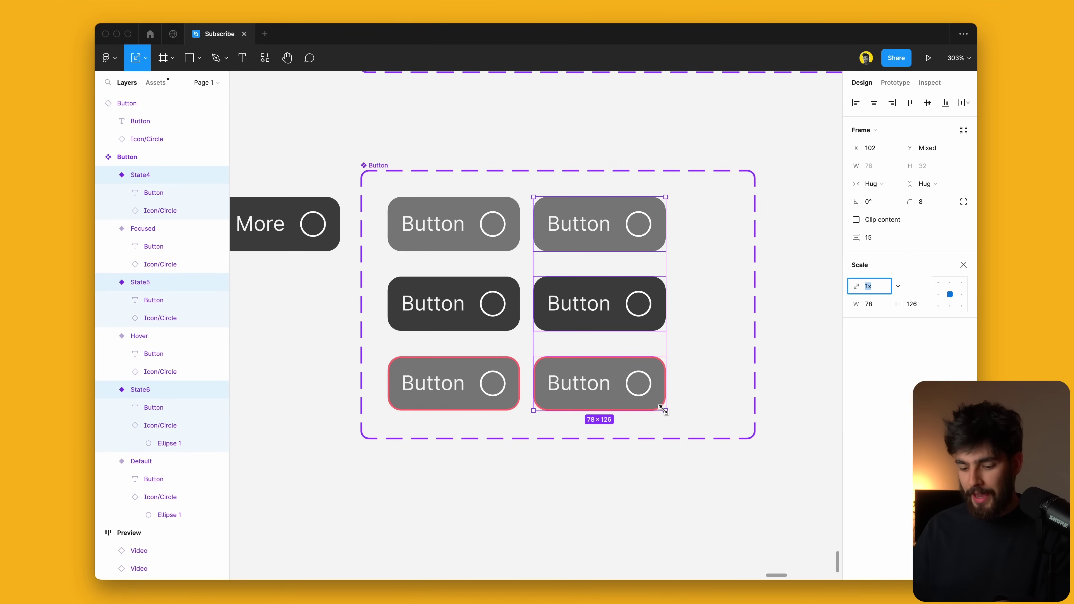
{"action": "left_click_drag", "start_coordinate": [667, 414], "coordinate": [609, 356]}
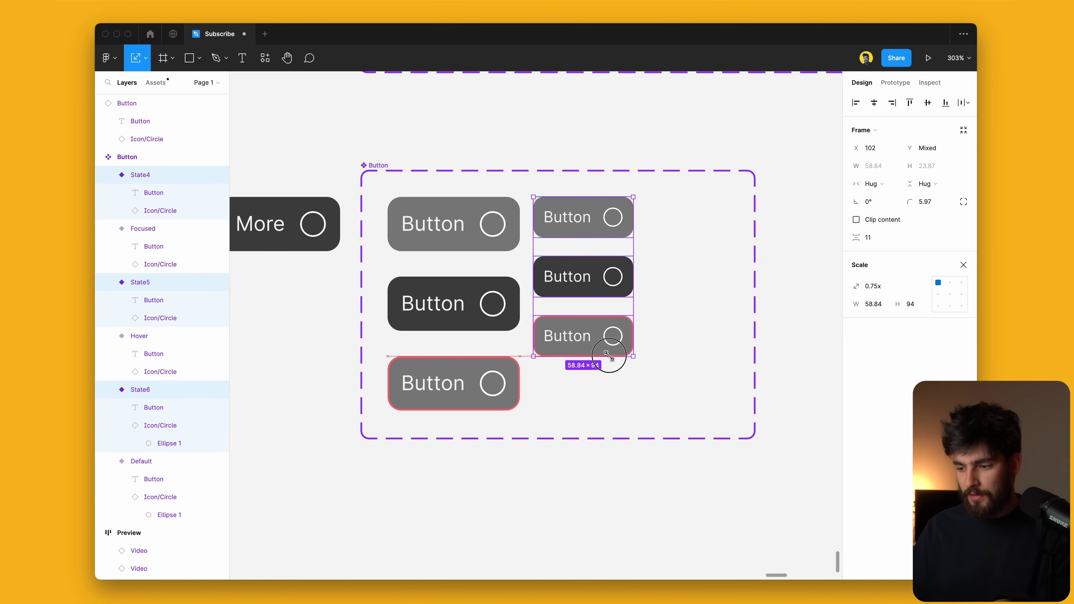
{"action": "left_click", "coordinate": [963, 266]}
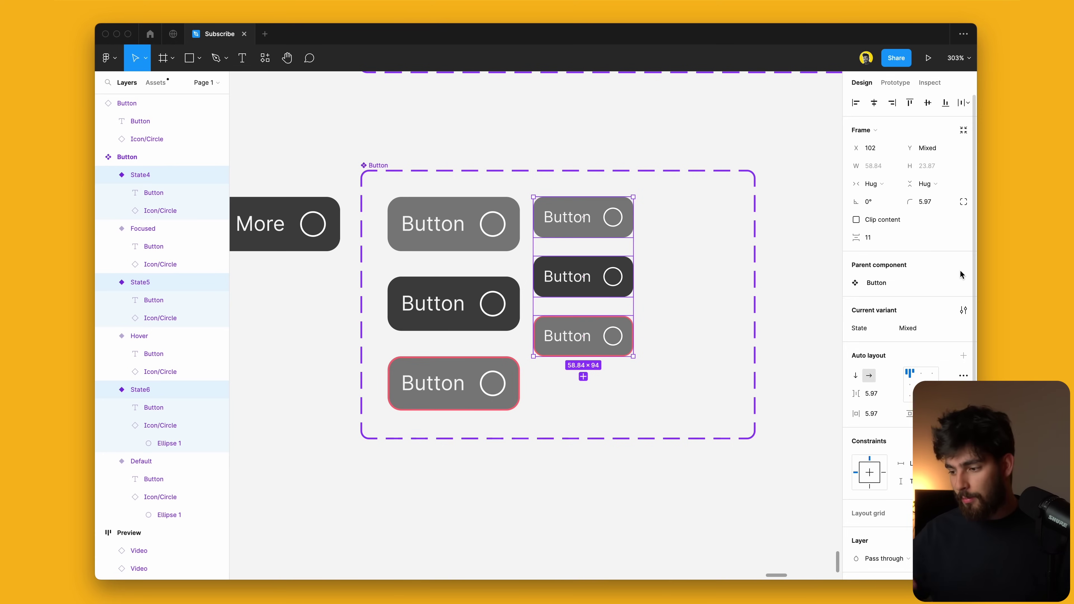
{"action": "left_click", "coordinate": [669, 434]}
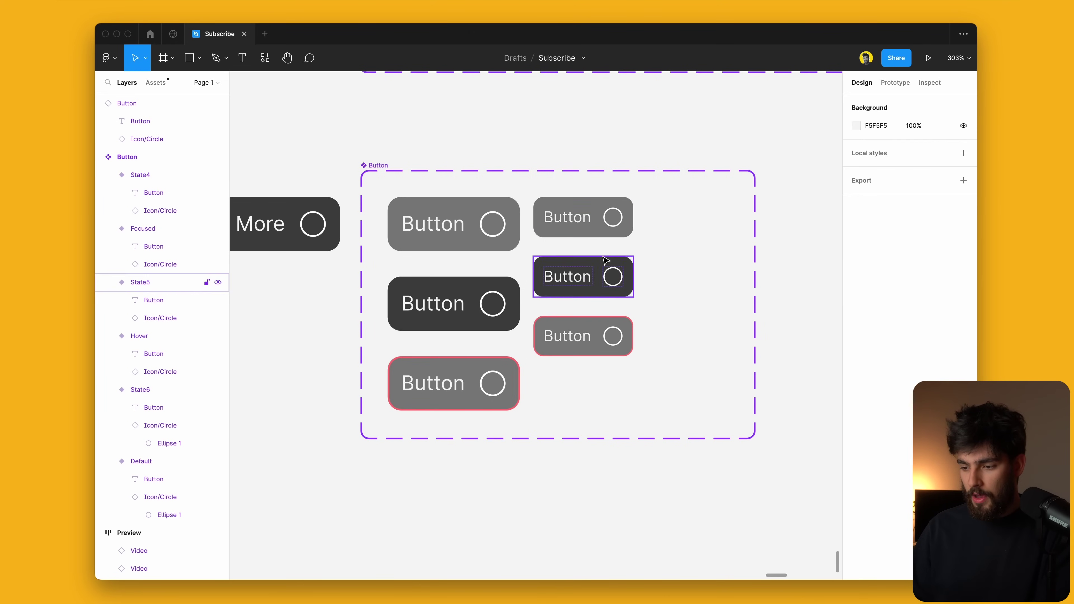
Set the top-right small copy's State to Default
{"action": "left_click", "coordinate": [605, 229]}
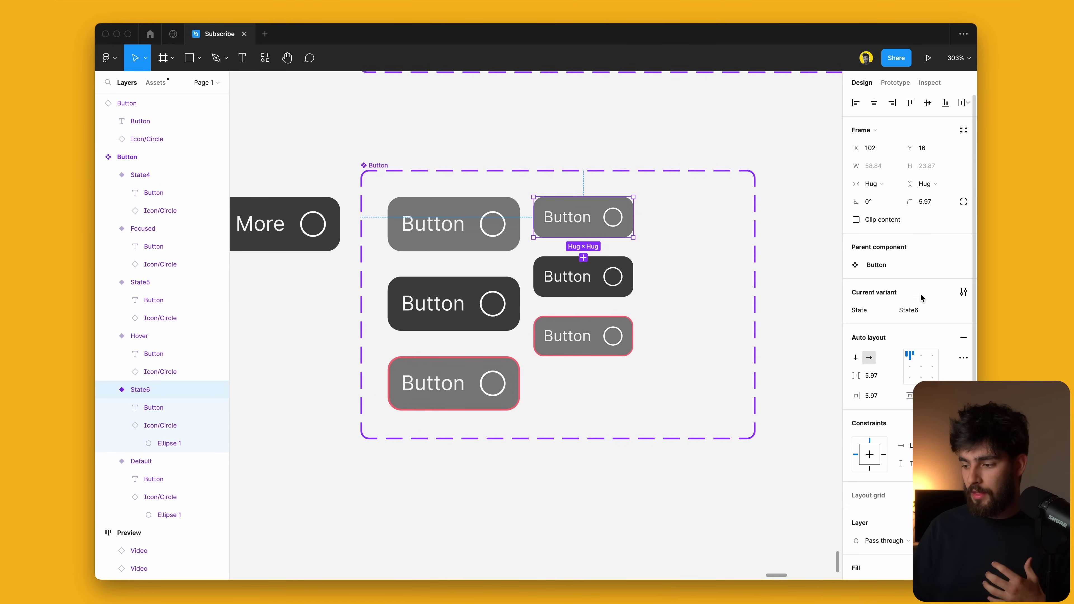
{"action": "left_click", "coordinate": [584, 276]}
{"action": "left_click", "coordinate": [583, 336]}
{"action": "left_click", "coordinate": [584, 276]}
{"action": "left_click", "coordinate": [606, 229]}
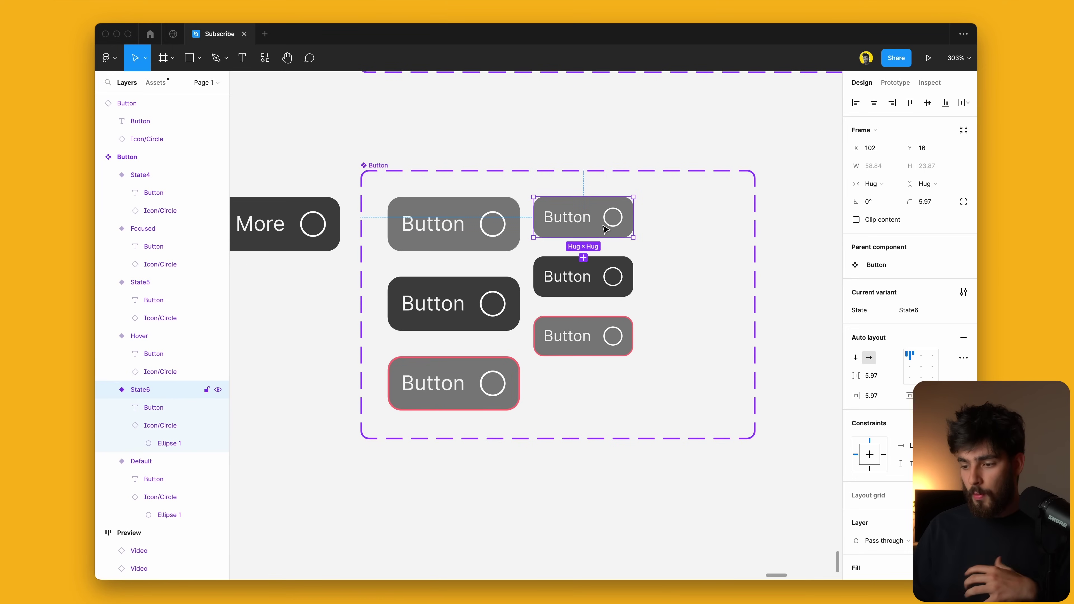
{"action": "left_click", "coordinate": [928, 311]}
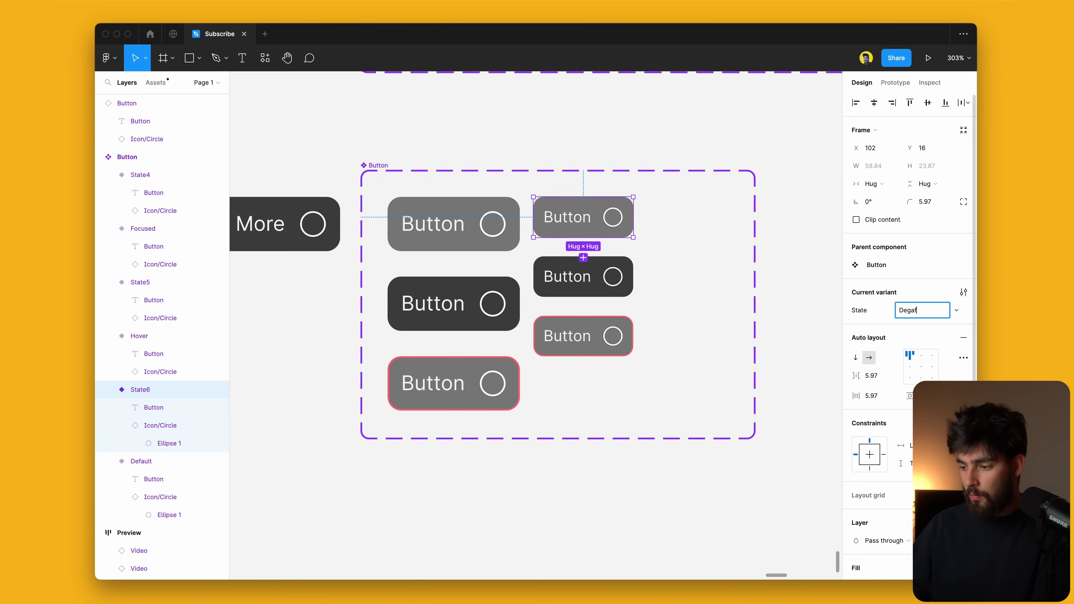
{"action": "type", "text": "Default"}
{"action": "key", "text": "Return"}
Set the middle and bottom copies' State to Hover and Focused, then select the Button set
{"action": "left_click", "coordinate": [612, 279]}
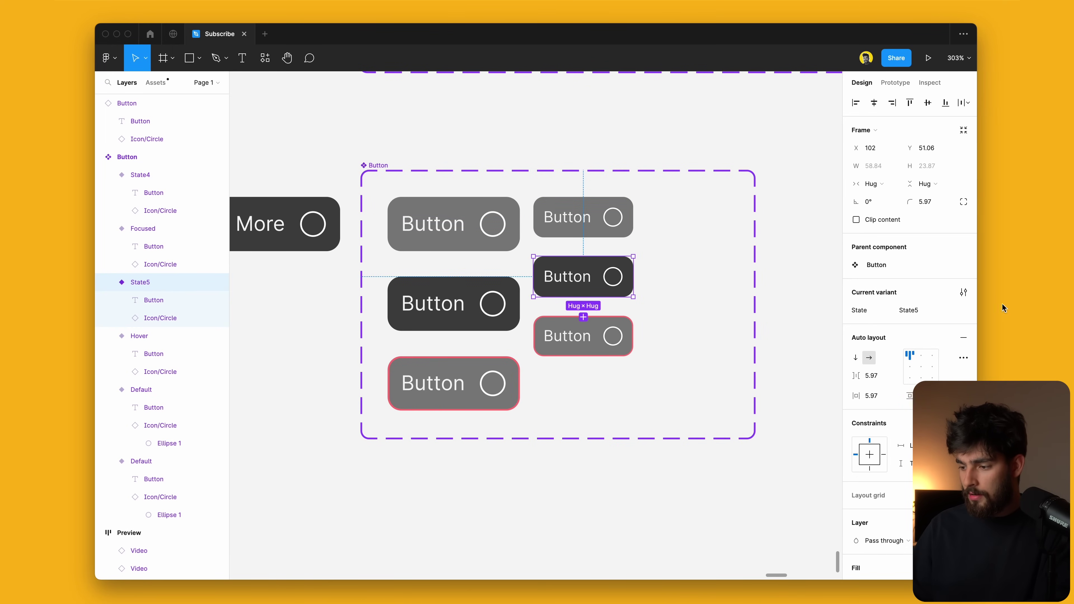
{"action": "left_click", "coordinate": [921, 311]}
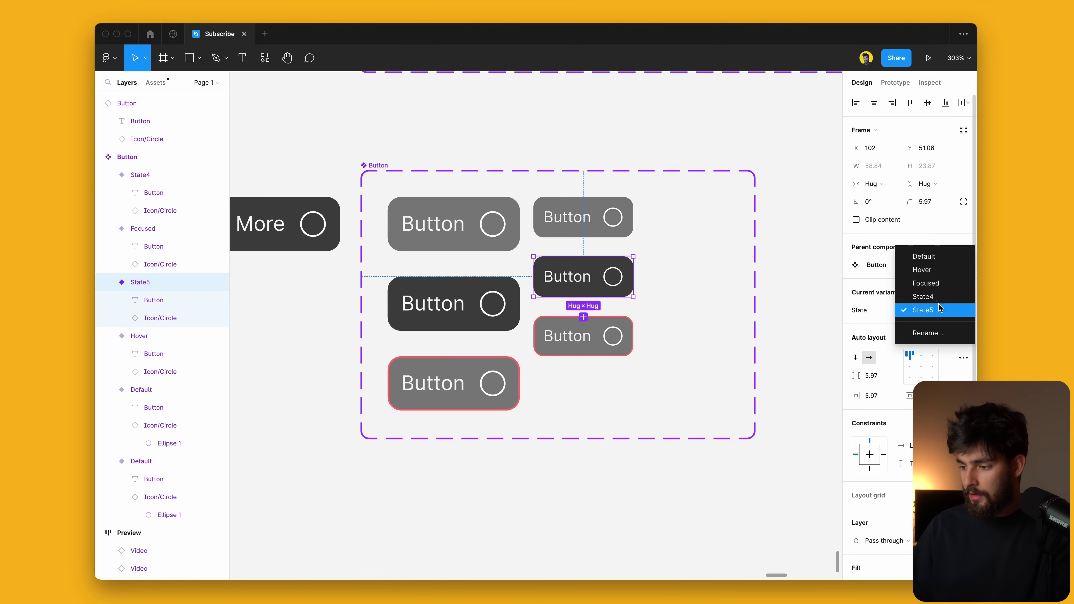
{"action": "left_click", "coordinate": [940, 274]}
{"action": "left_click", "coordinate": [584, 335]}
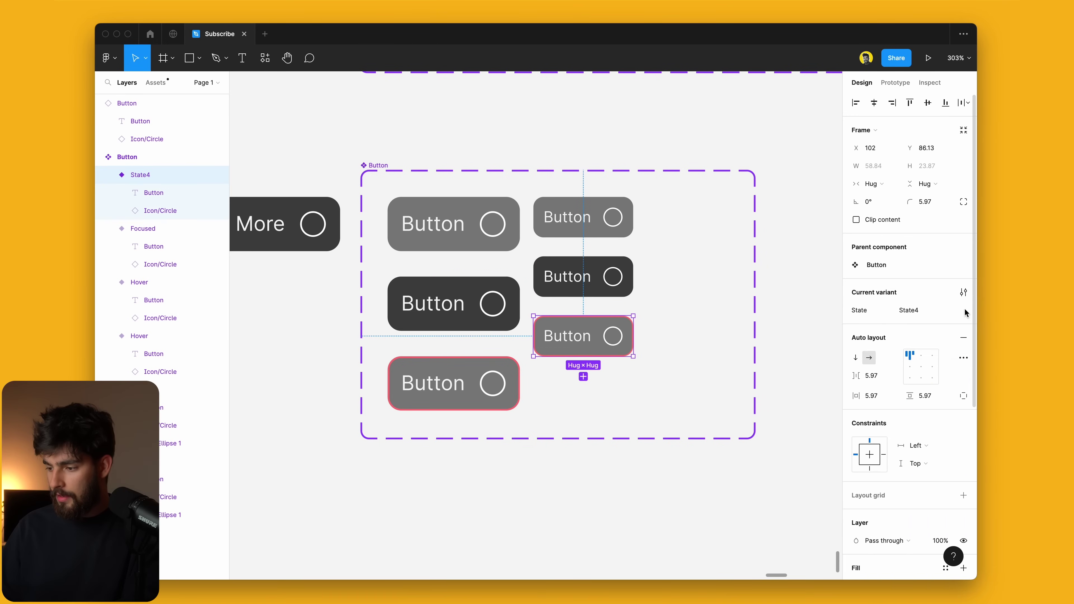
{"action": "left_click", "coordinate": [962, 310]}
{"action": "left_click", "coordinate": [927, 297]}
{"action": "left_click", "coordinate": [679, 463]}
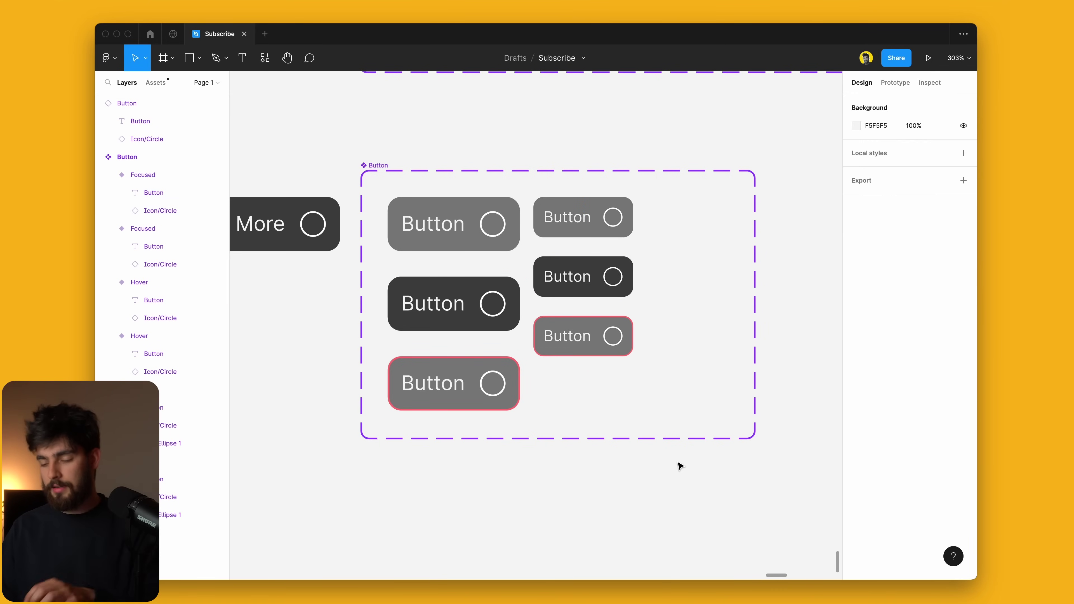
{"action": "left_click", "coordinate": [614, 353]}
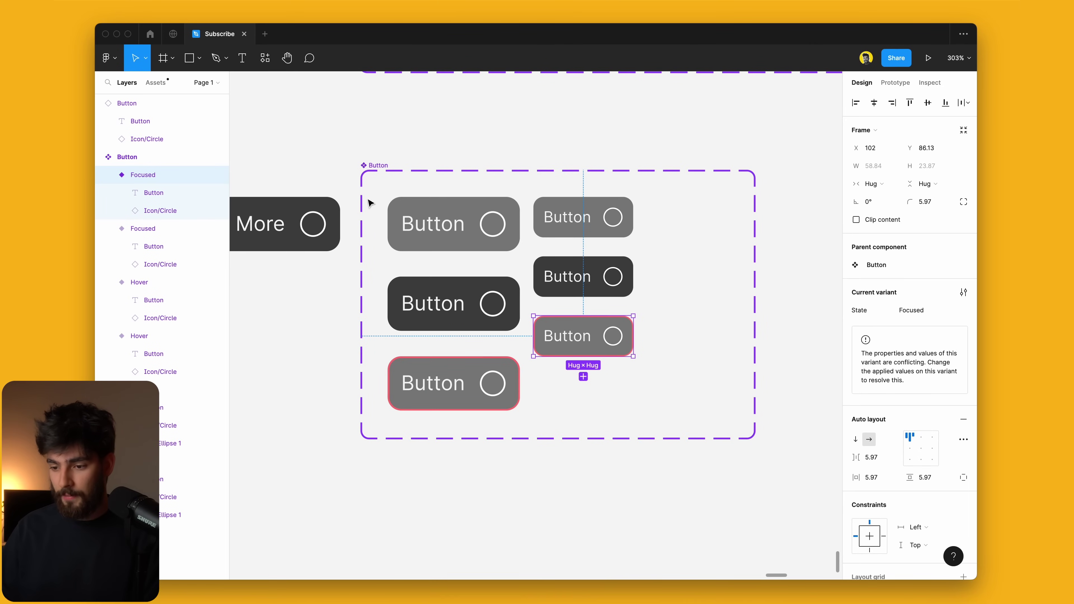
{"action": "left_click", "coordinate": [375, 170]}
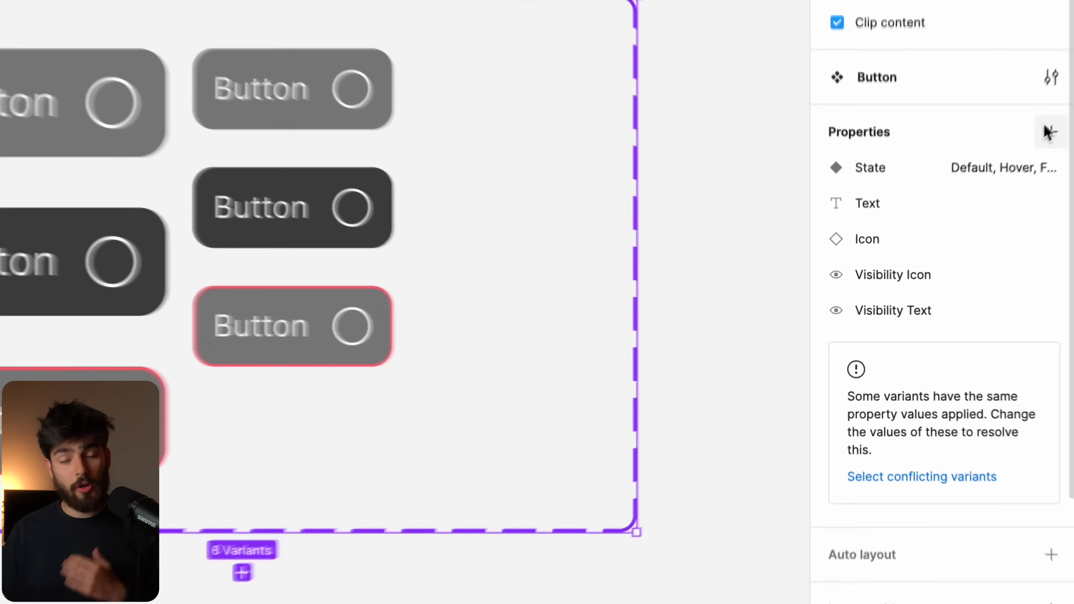
Add a Size variant property with value Large to the Button component set
{"action": "left_click", "coordinate": [963, 231]}
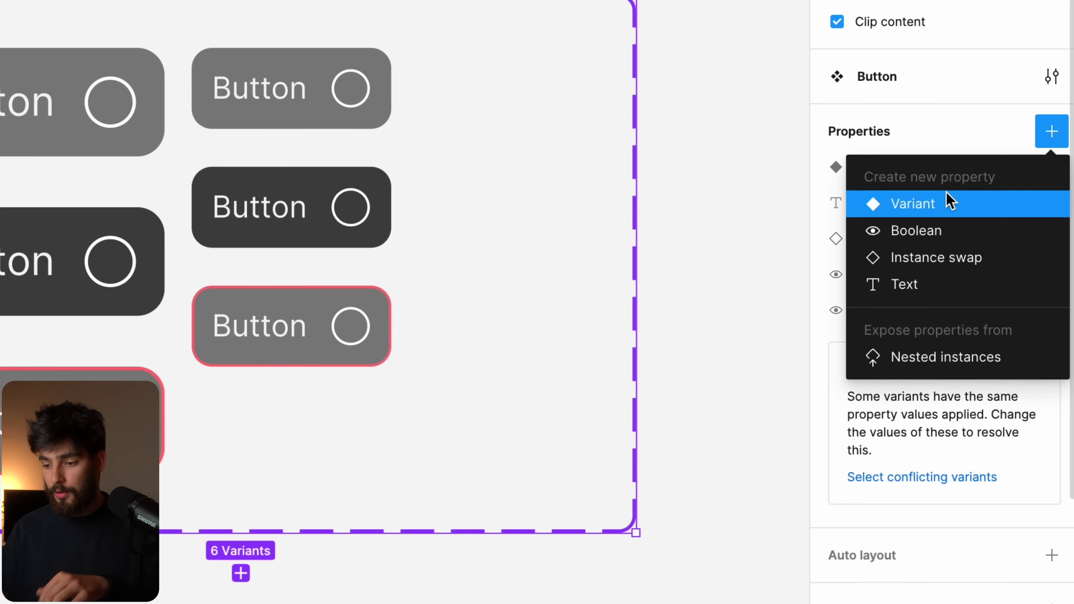
{"action": "left_click", "coordinate": [950, 202]}
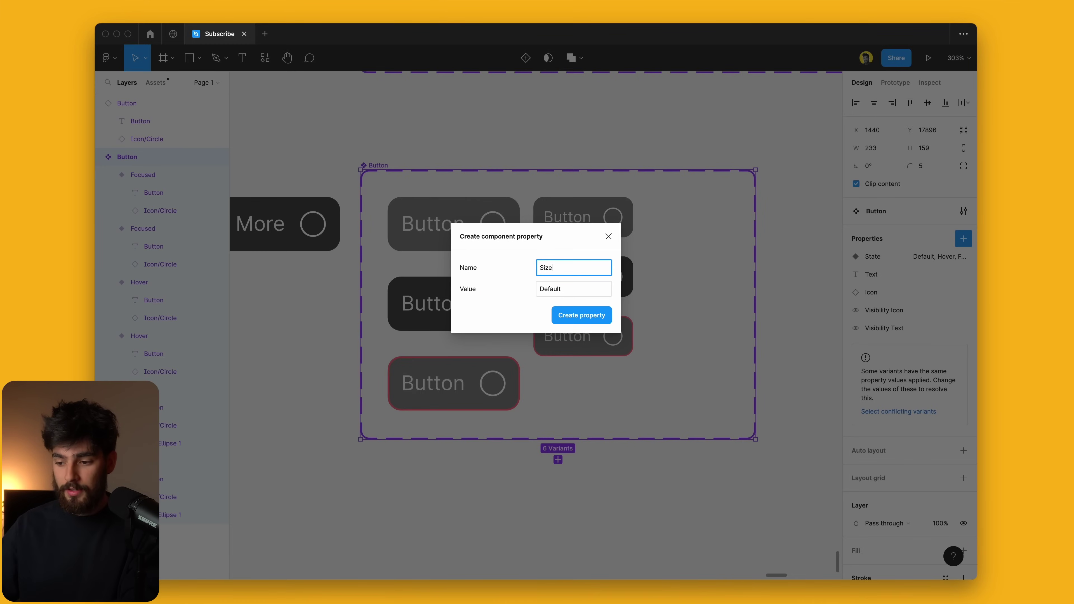
{"action": "type", "text": "Size"}
{"action": "left_click", "coordinate": [567, 288]}
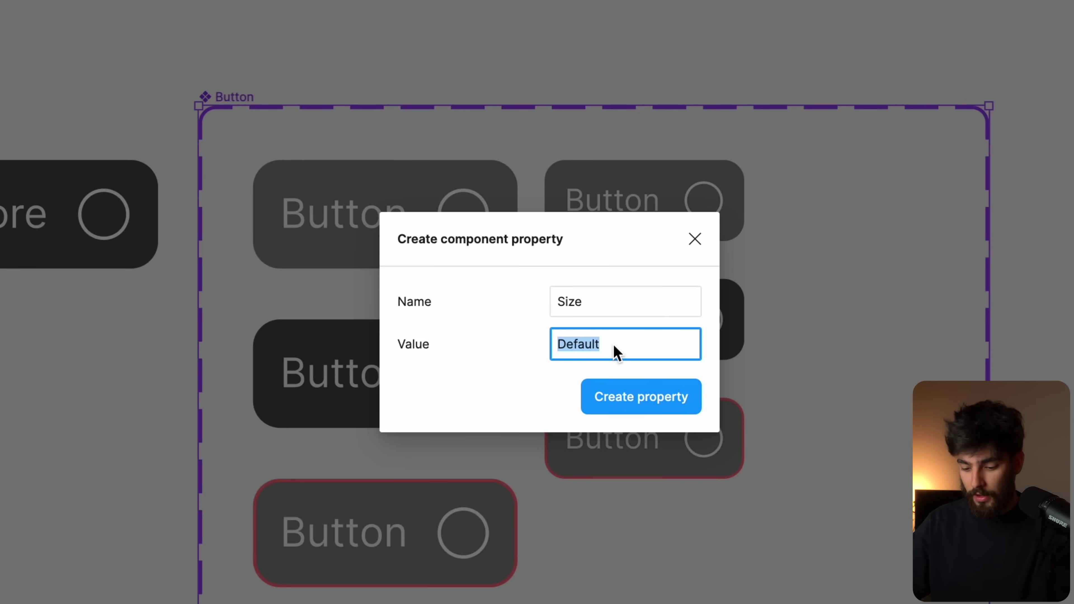
{"action": "key", "text": "BackSpace"}
{"action": "type", "text": "Lar"}
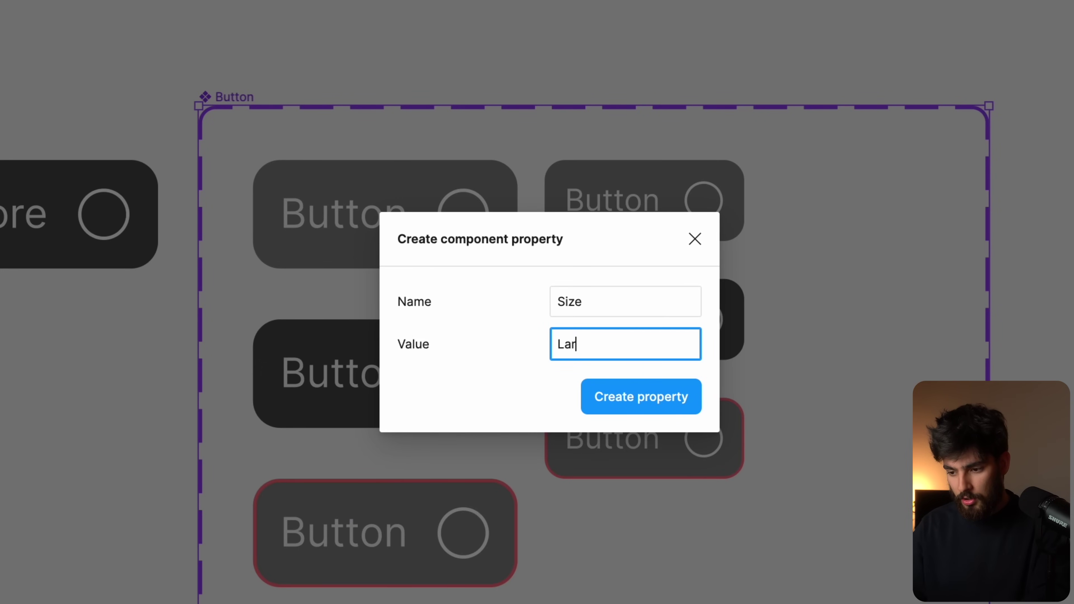
{"action": "type", "text": "ge"}
{"action": "key", "text": "Return"}
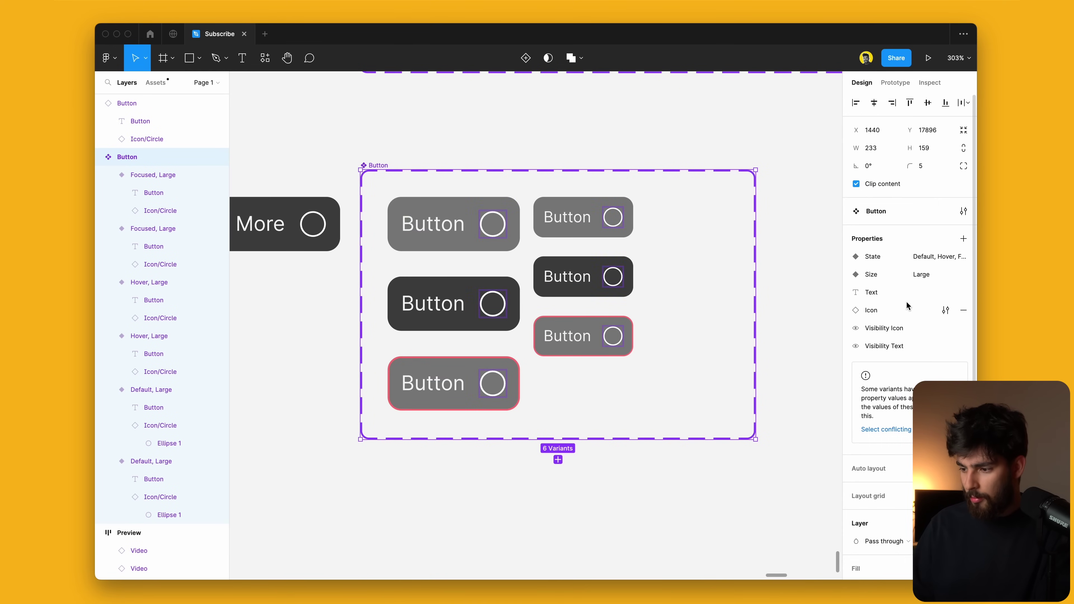
{"action": "key", "text": "Escape"}
Set Size to Small on the three right-column variants, then select Learn More
{"action": "left_click_drag", "start_coordinate": [695, 381], "coordinate": [512, 169]}
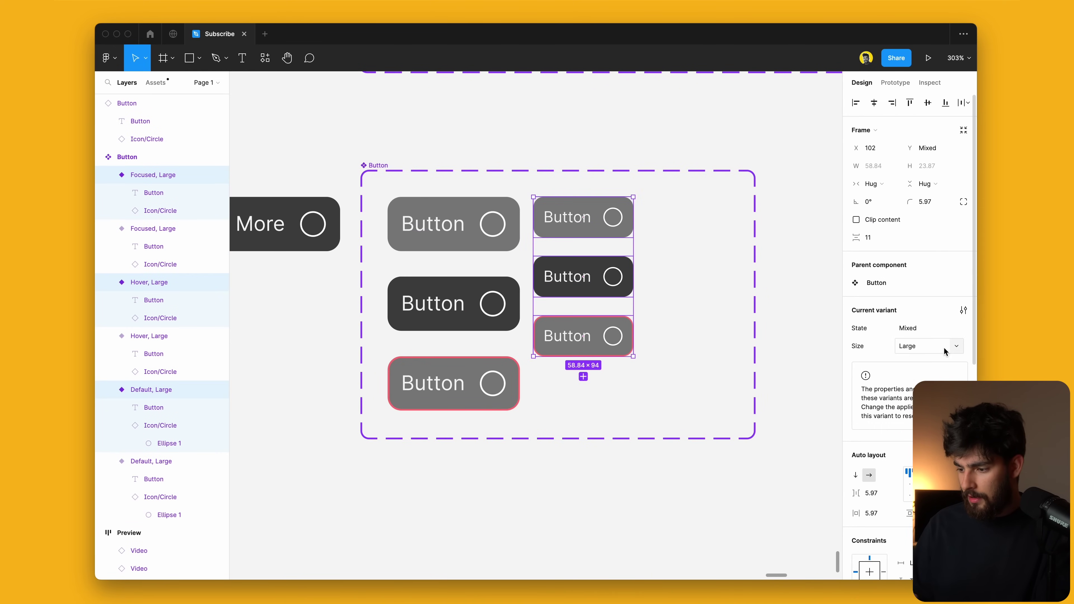
{"action": "type", "text": "Small"}
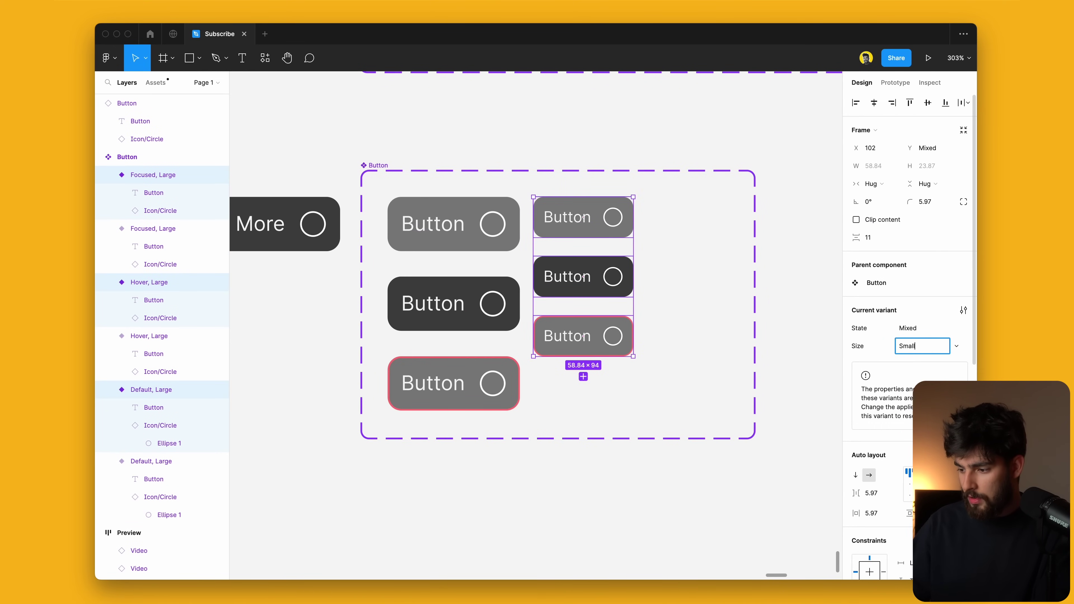
{"action": "key", "text": "Return"}
{"action": "left_click", "coordinate": [584, 277]}
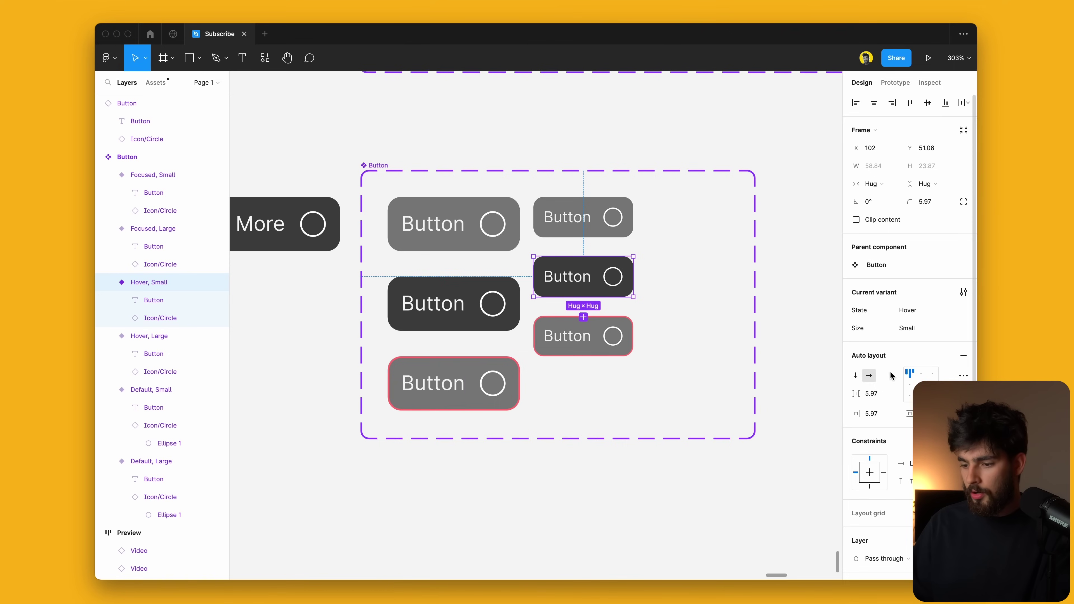
{"action": "left_click", "coordinate": [584, 336]}
{"action": "scroll", "coordinate": [583, 335], "scroll_direction": "left", "scroll_amount": 5}
{"action": "left_click", "coordinate": [275, 224]}
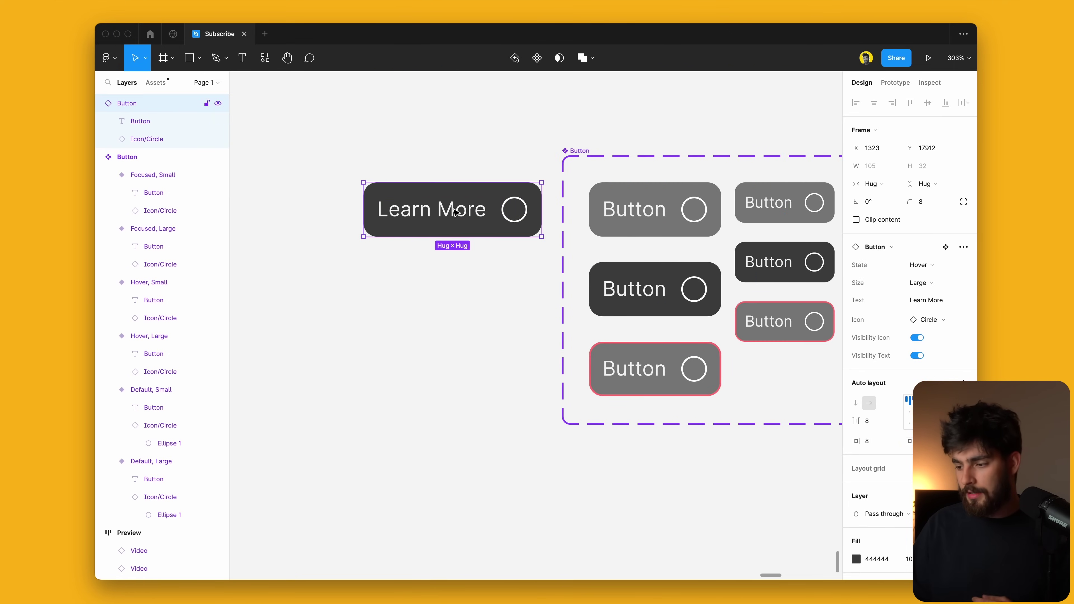
Keep the Learn More instance in Hover, and try Size Small before returning to Large
{"action": "left_click", "coordinate": [919, 265]}
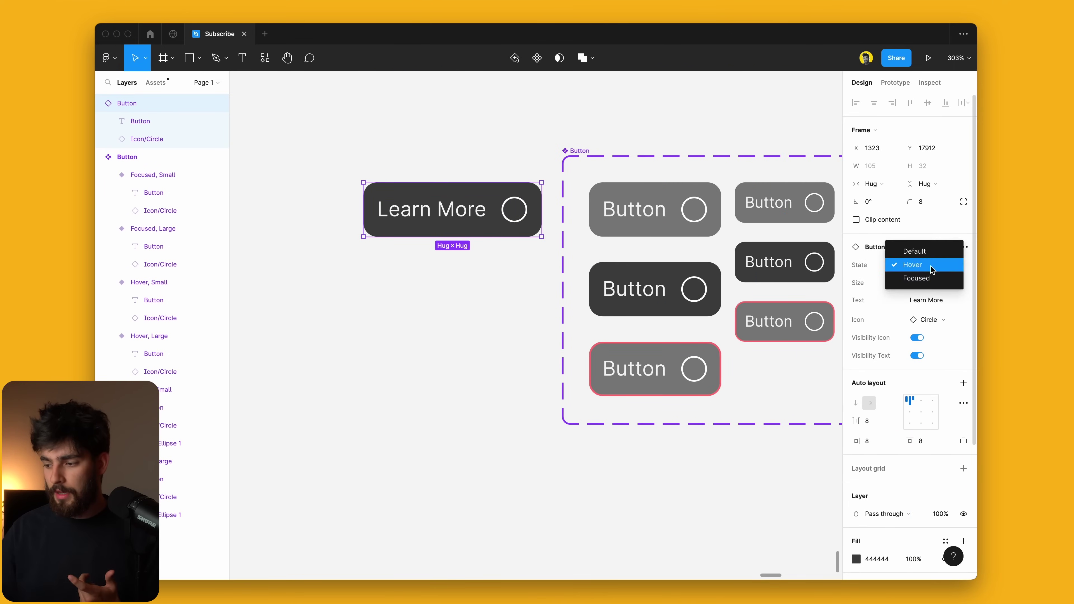
{"action": "left_click", "coordinate": [914, 265]}
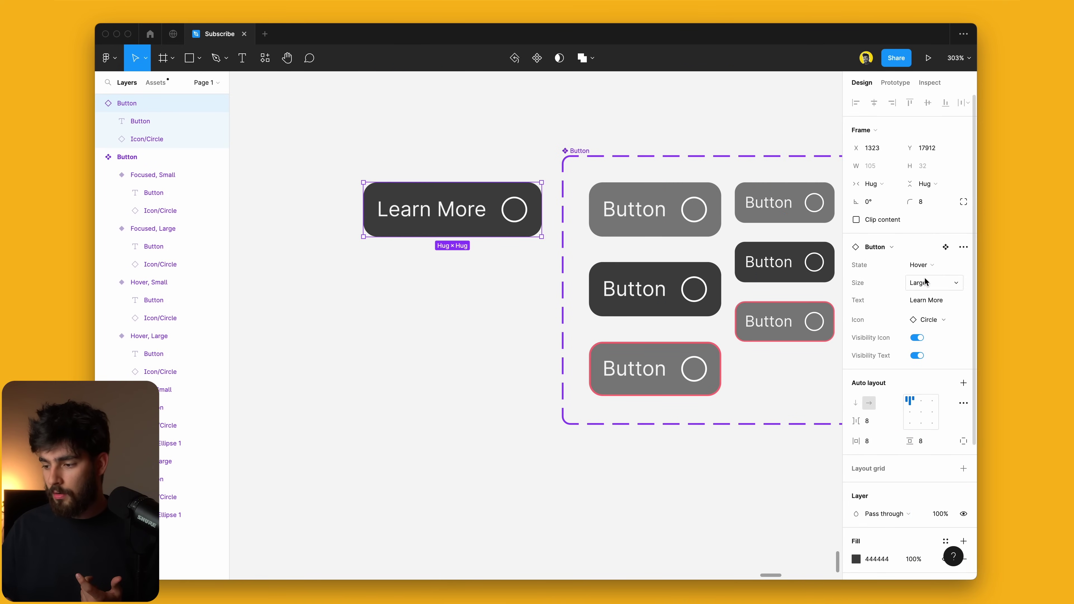
{"action": "scroll", "coordinate": [567, 287], "scroll_direction": "right", "scroll_amount": 2}
{"action": "left_click", "coordinate": [919, 265]}
{"action": "left_click", "coordinate": [916, 265]}
{"action": "left_click", "coordinate": [919, 282]}
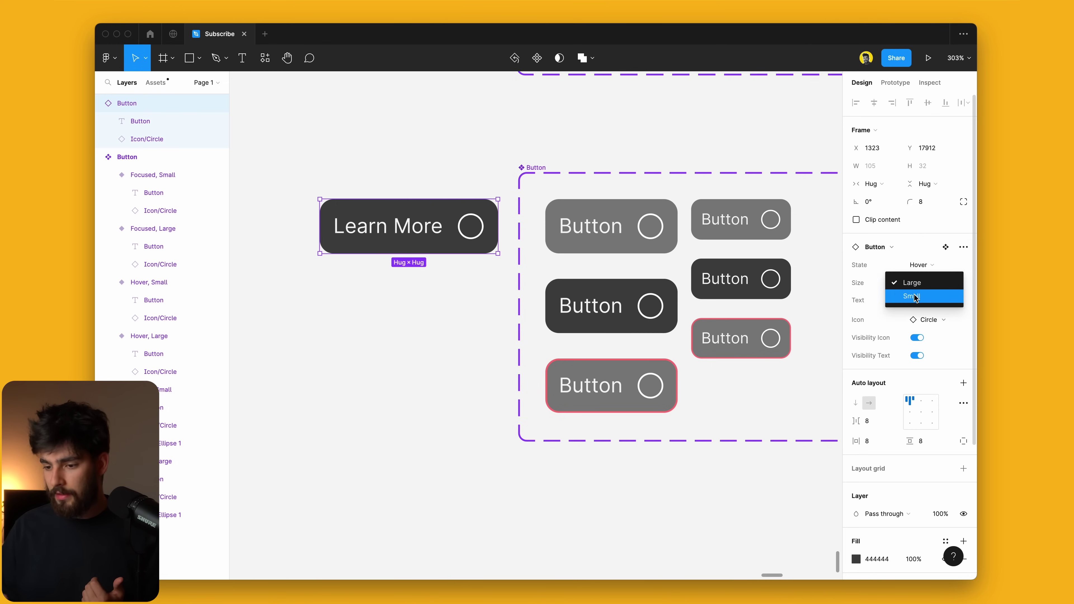
{"action": "left_click", "coordinate": [918, 297]}
{"action": "left_click", "coordinate": [919, 283]}
{"action": "left_click", "coordinate": [918, 294]}
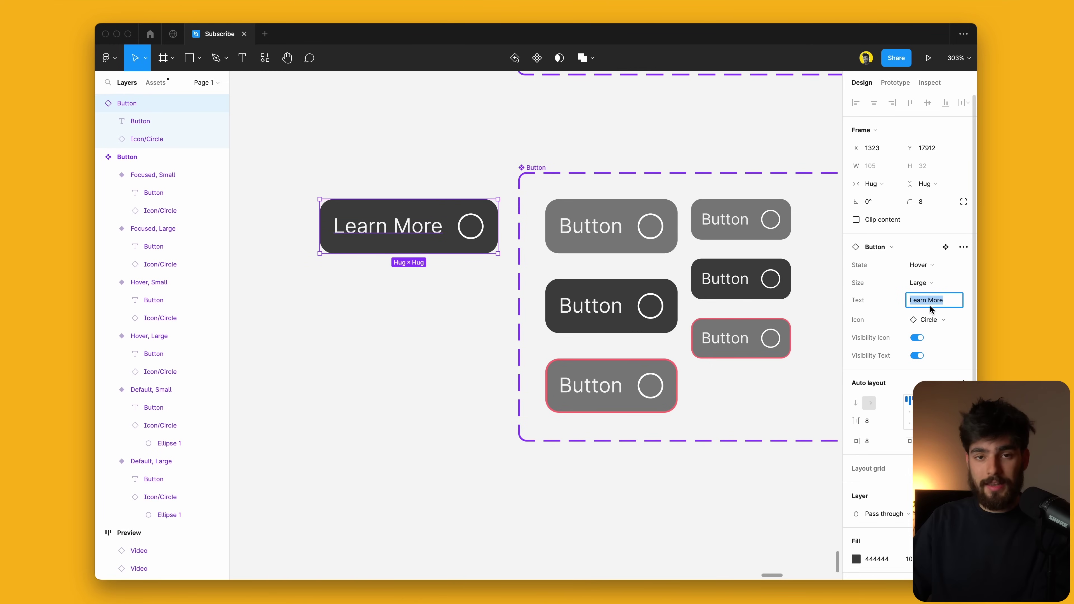
Change the button text to 'About Us' and swap its icon to Square
{"action": "type", "text": "About Us"}
{"action": "key", "text": "Return"}
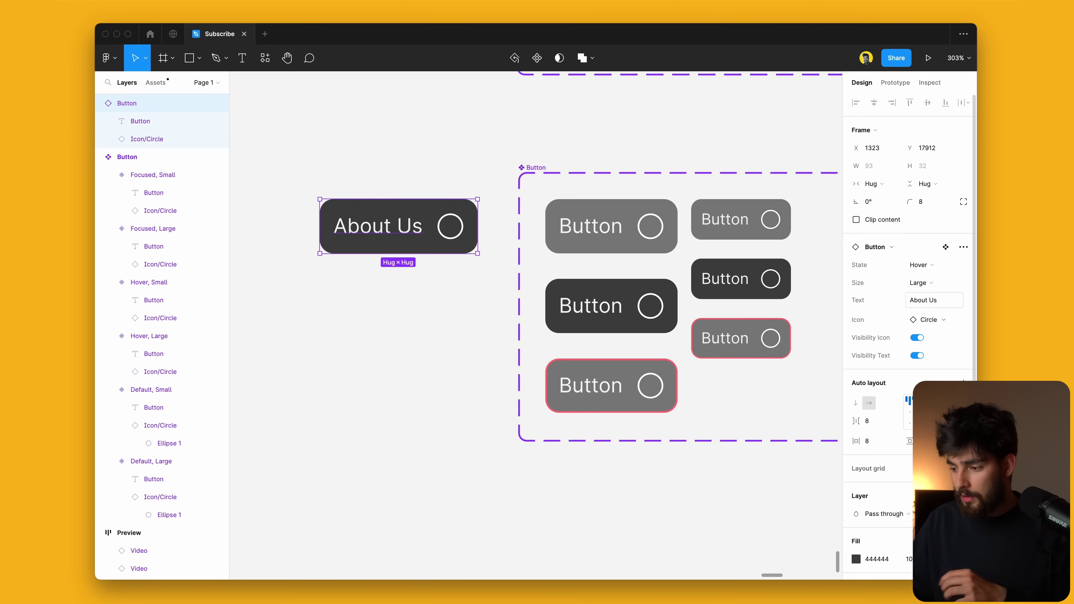
{"action": "left_click", "coordinate": [939, 320]}
{"action": "left_click", "coordinate": [888, 423]}
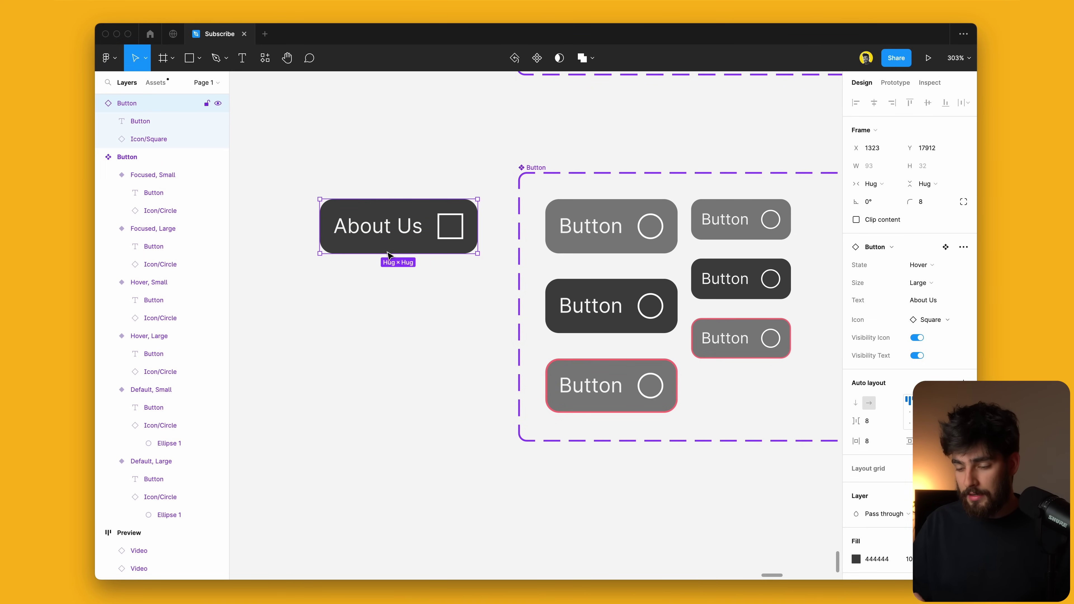
Reselect the About Us instance, check its state options, and hide its icon
{"action": "left_click", "coordinate": [431, 256]}
{"action": "left_click", "coordinate": [428, 245]}
{"action": "left_click", "coordinate": [921, 265]}
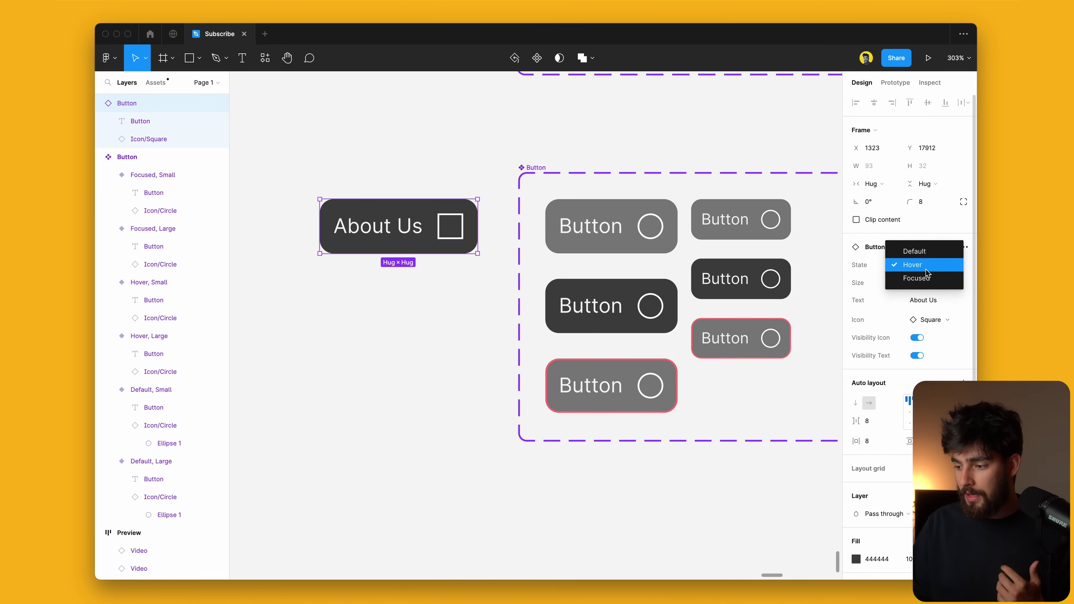
{"action": "left_click", "coordinate": [465, 271]}
{"action": "left_click", "coordinate": [445, 212]}
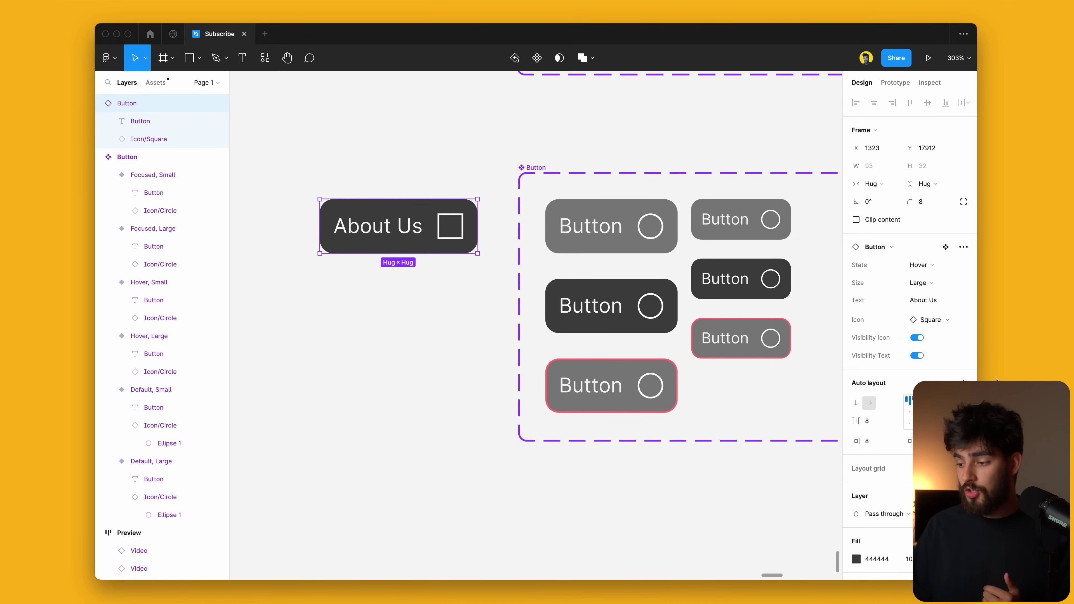
{"action": "left_click", "coordinate": [917, 337]}
Try Size Small then Large, and toggle the icon and text visibility back on
{"action": "left_click", "coordinate": [919, 283]}
{"action": "left_click", "coordinate": [923, 297]}
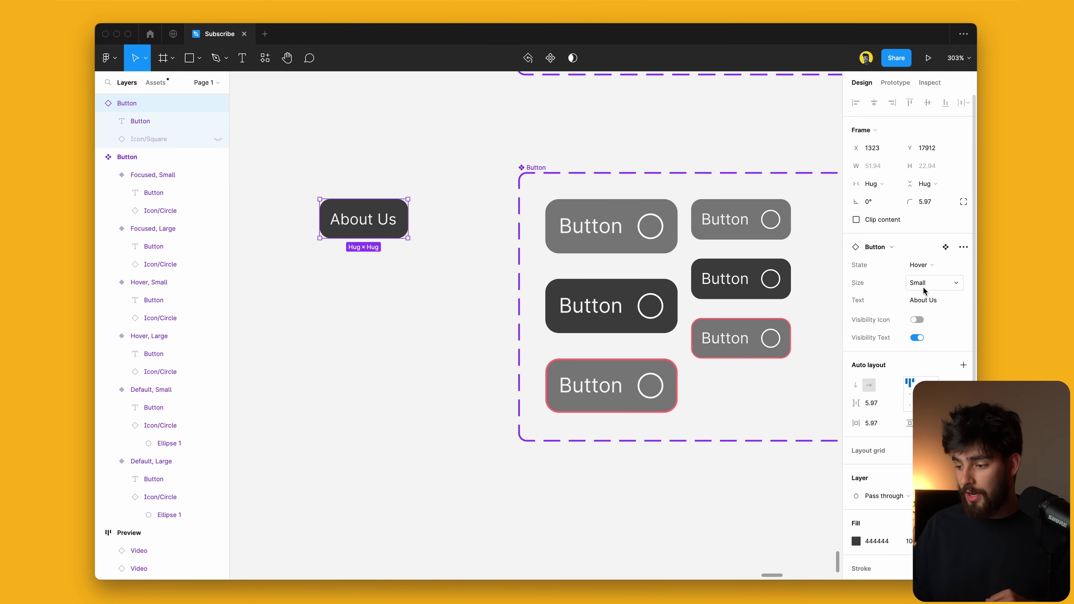
{"action": "left_click", "coordinate": [920, 283]}
{"action": "left_click", "coordinate": [923, 296]}
{"action": "left_click", "coordinate": [917, 320]}
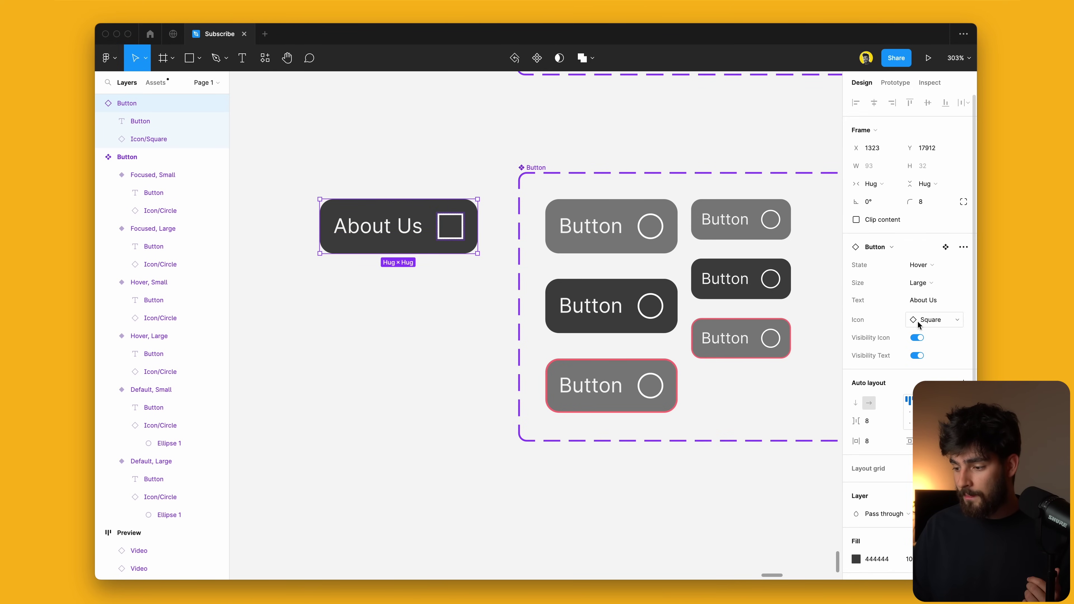
{"action": "left_click", "coordinate": [918, 355]}
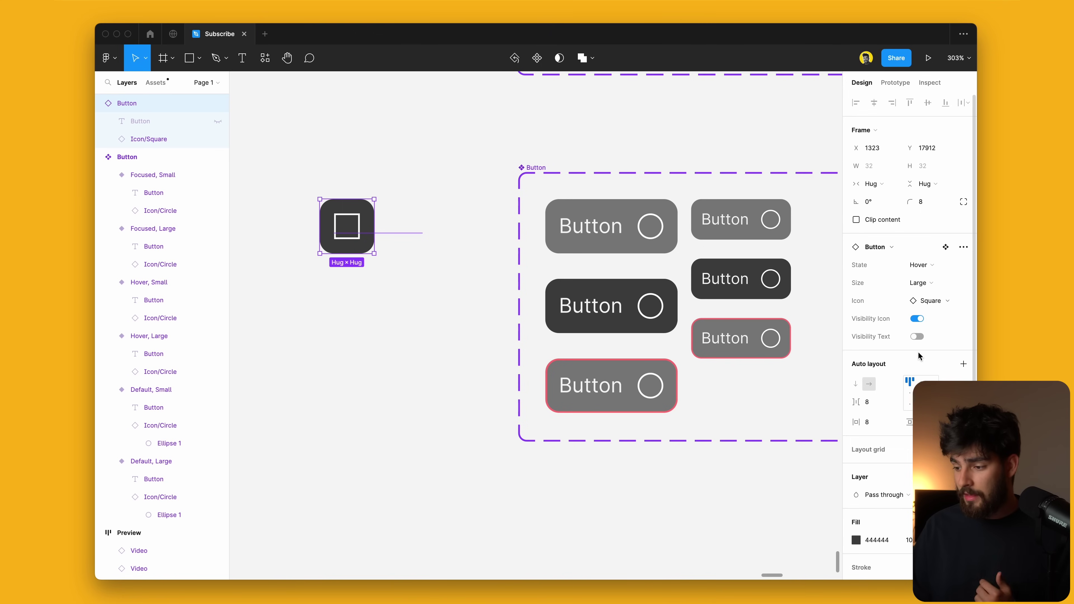
{"action": "left_click", "coordinate": [917, 334]}
{"action": "left_click", "coordinate": [348, 364]}
{"action": "scroll", "coordinate": [348, 364], "scroll_direction": "down", "scroll_amount": 3}
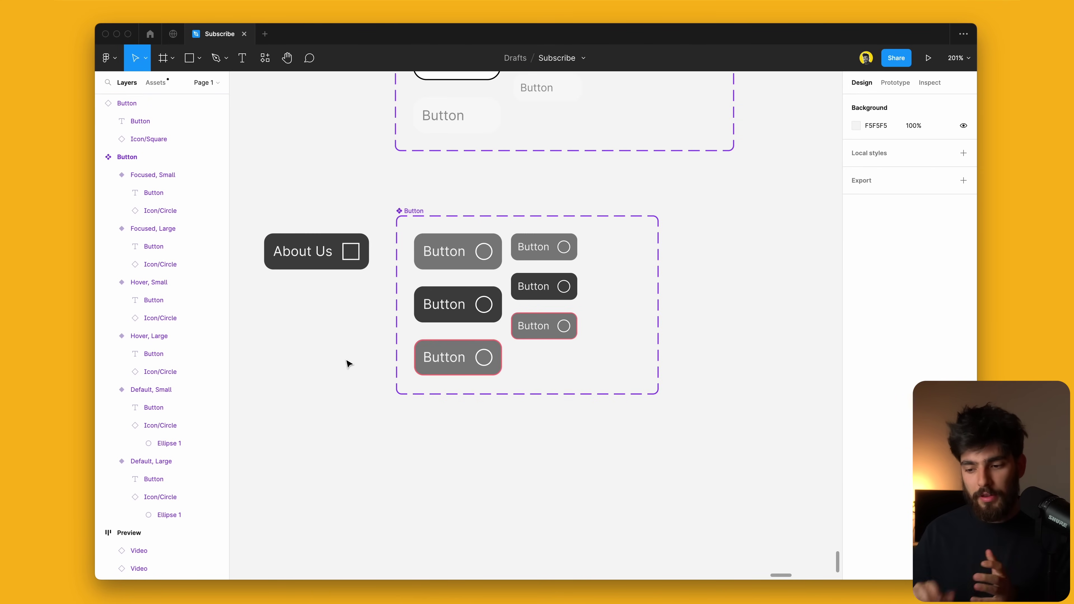
Scroll to the Video cards, test-edit the title with 'da', then undo it
{"action": "left_click", "coordinate": [336, 260]}
{"action": "scroll", "coordinate": [347, 254], "scroll_direction": "up", "scroll_amount": 4}
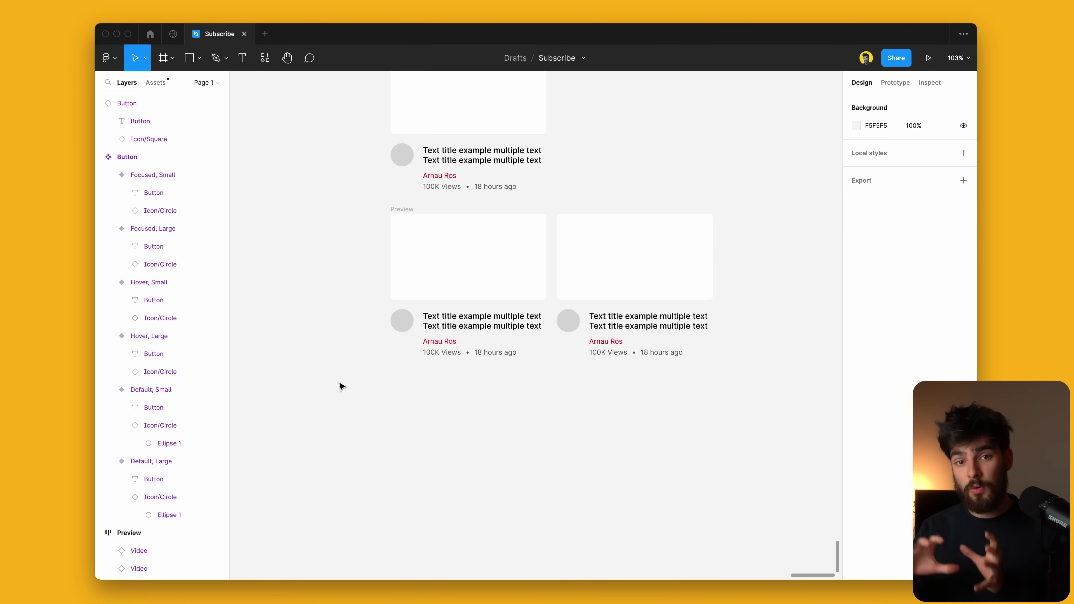
{"action": "scroll", "coordinate": [466, 317], "scroll_direction": "up", "scroll_amount": 2}
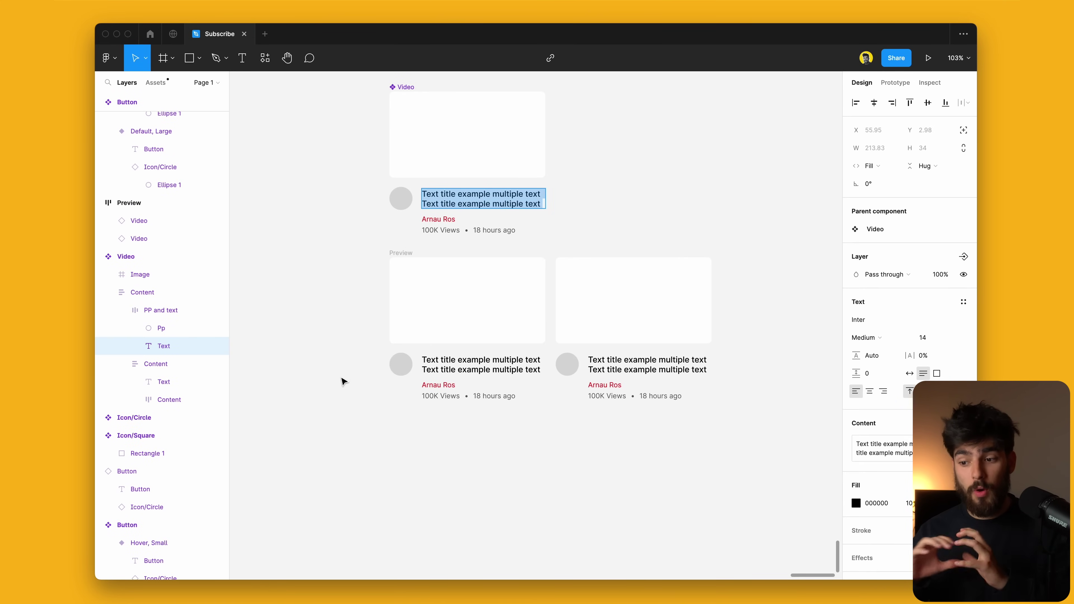
{"action": "type", "text": "dashjdbasjdb"}
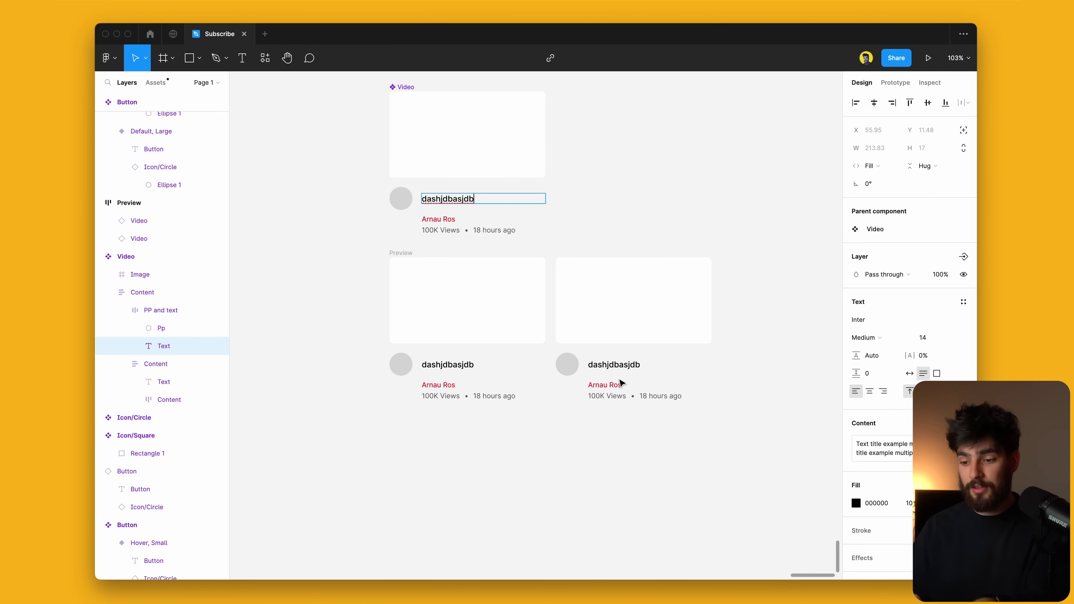
{"action": "key", "text": "super+z"}
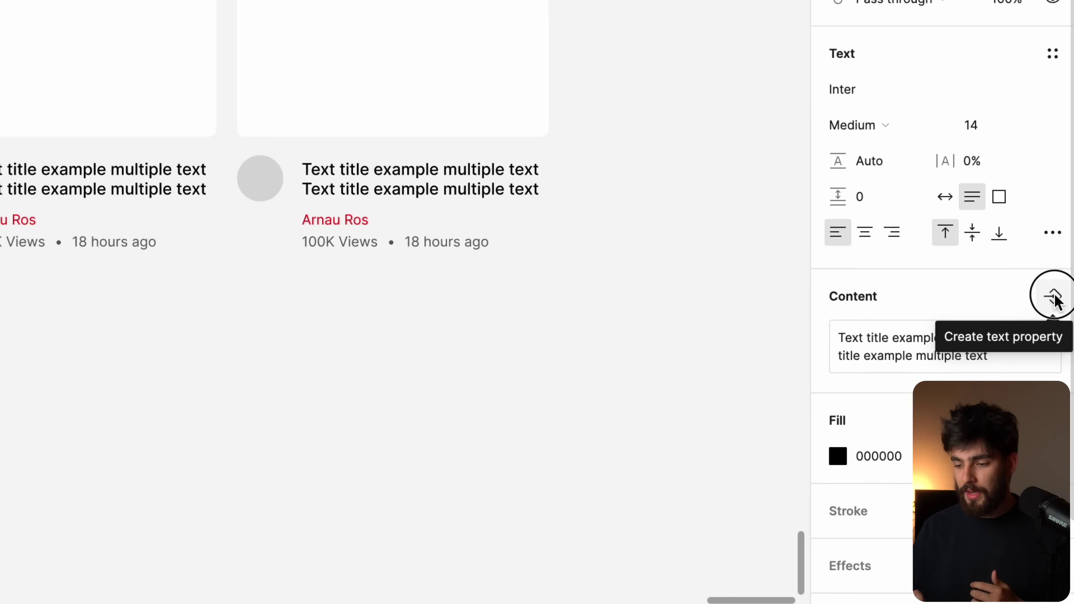
Create a Text component property from the Video title's content
{"action": "left_click", "coordinate": [1053, 298]}
{"action": "key", "text": "Return"}
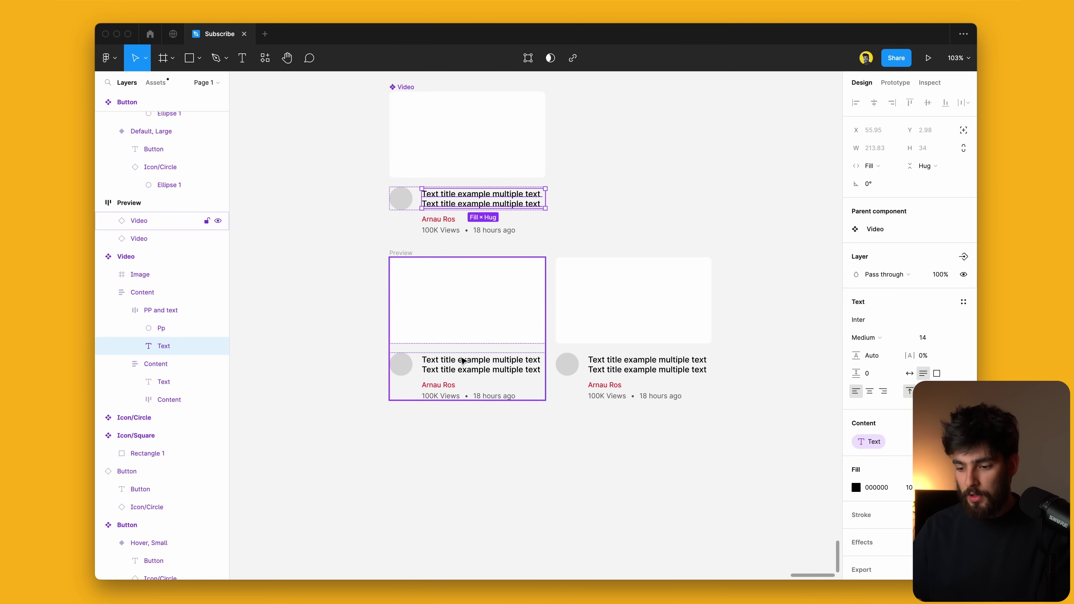
{"action": "left_click", "coordinate": [341, 365]}
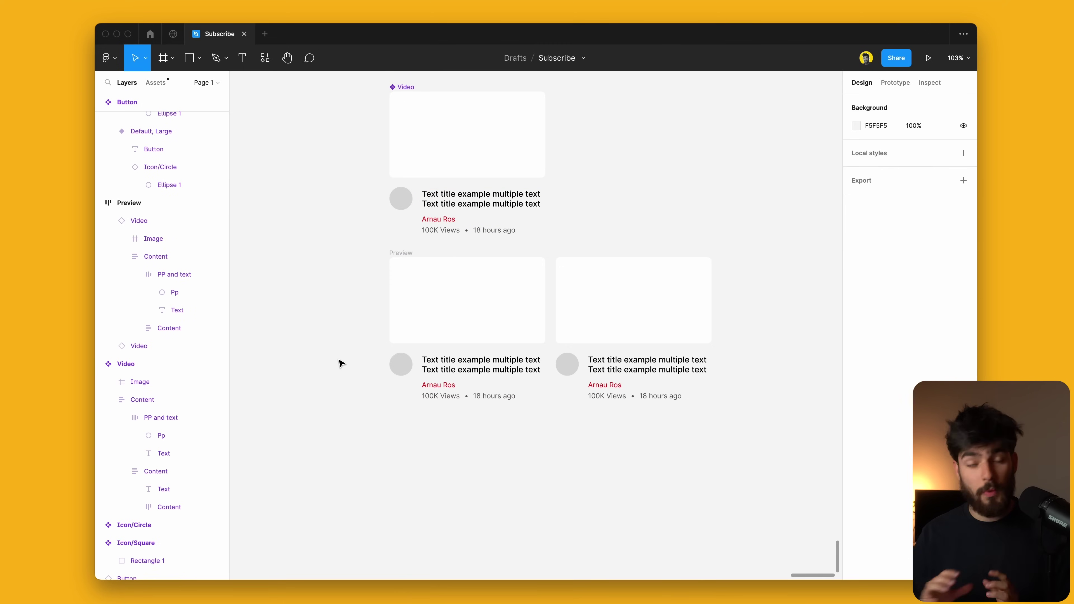
Override the first preview card's Text property with 'iuasdhaijsndakjsd'
{"action": "left_click", "coordinate": [157, 223]}
{"action": "left_click", "coordinate": [934, 287]}
{"action": "key", "text": "super+a"}
{"action": "type", "text": "iuasdhaijsnd"}
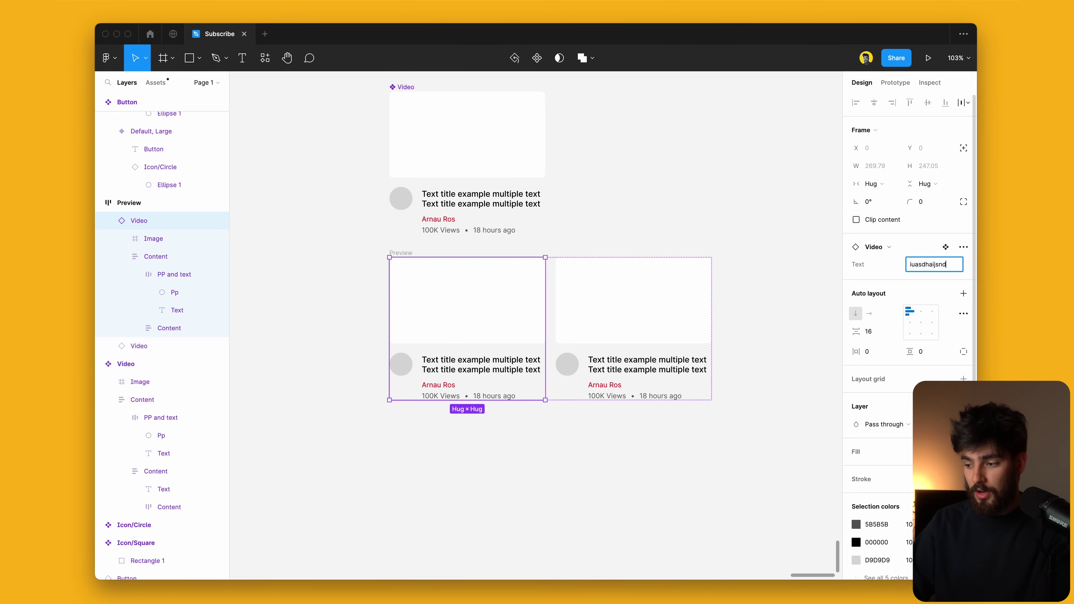
{"action": "type", "text": "akjsd"}
{"action": "key", "text": "Return"}
{"action": "left_click", "coordinate": [524, 502]}
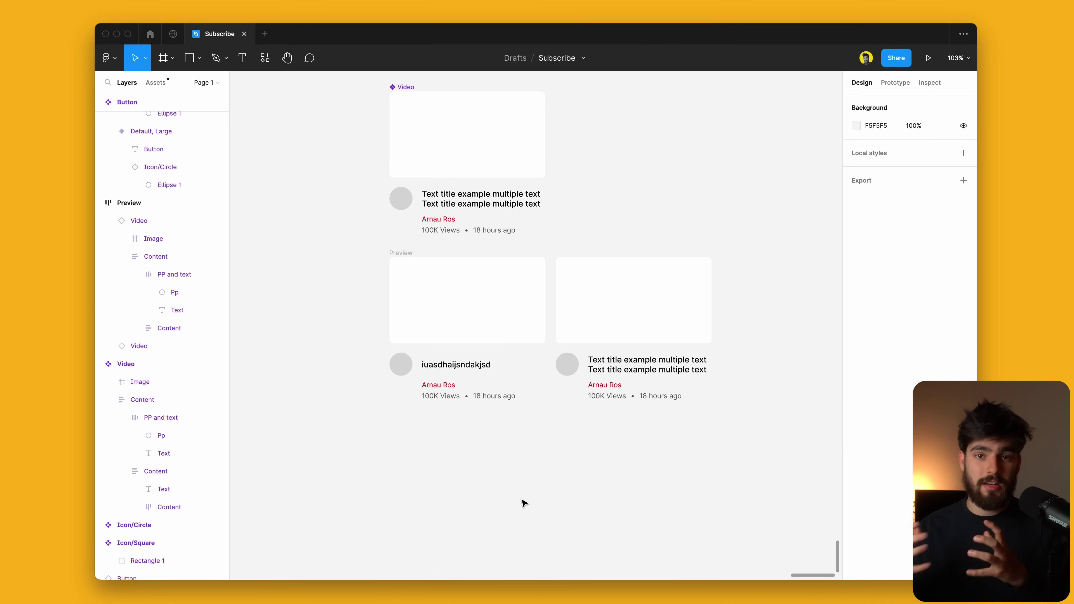